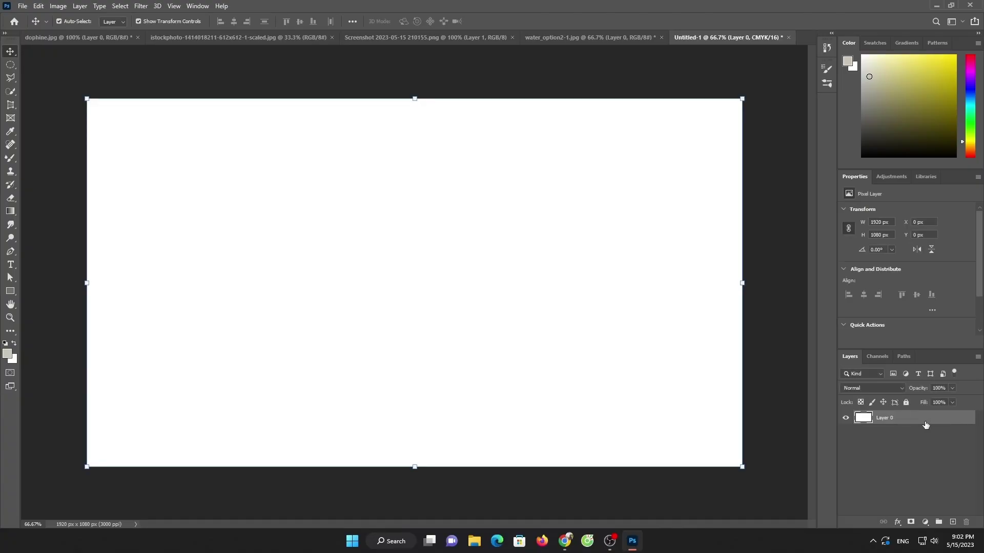
Add a radial Gradient Overlay to Layer 0, fading from pale pink to a bright green outer stop
right_click(917, 419)
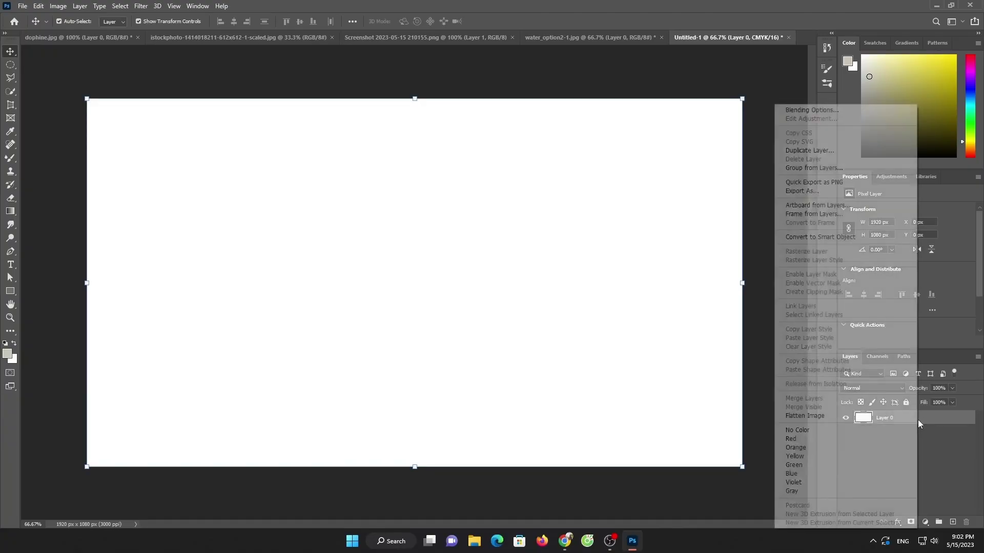
click(787, 108)
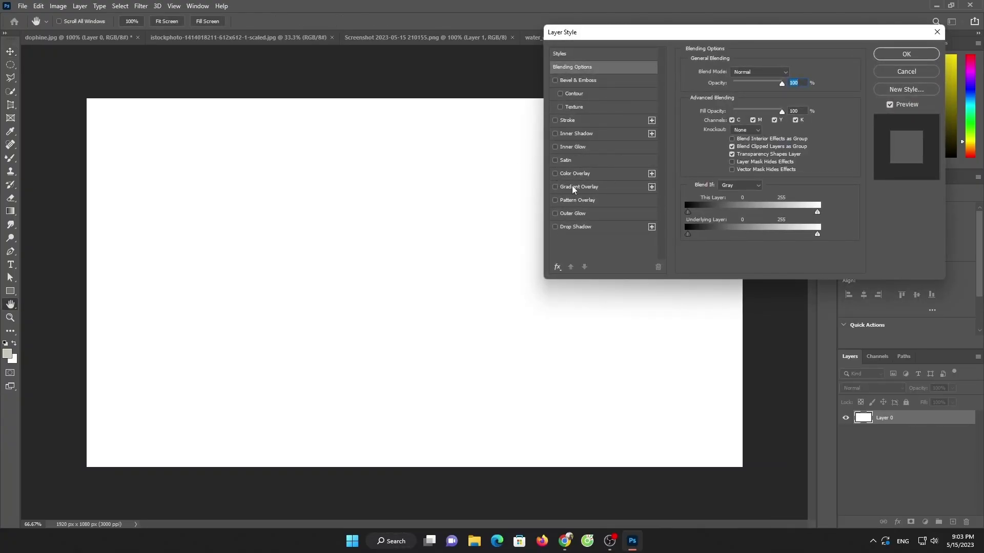
click(573, 188)
click(758, 95)
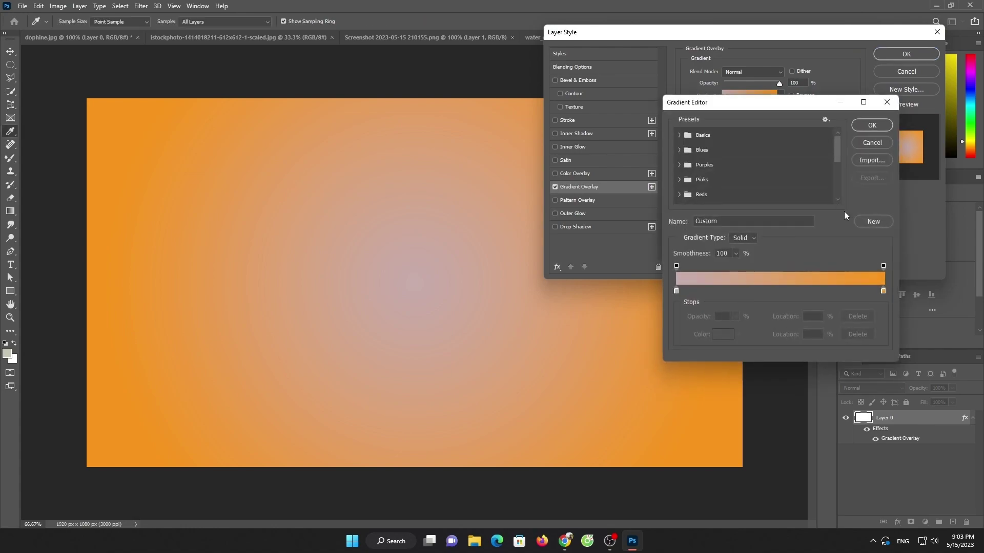
click(883, 294)
click(727, 334)
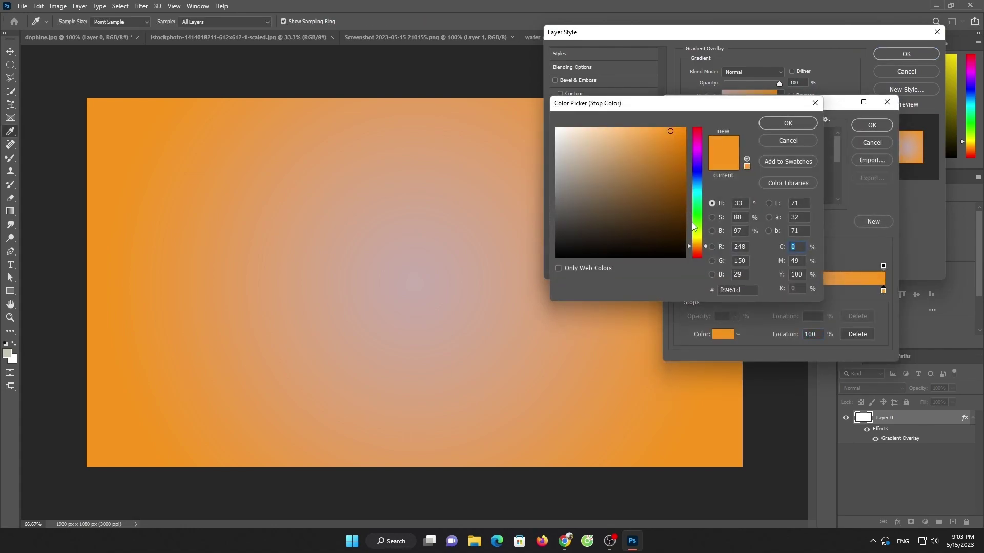
drag(694, 227, 694, 222)
click(684, 149)
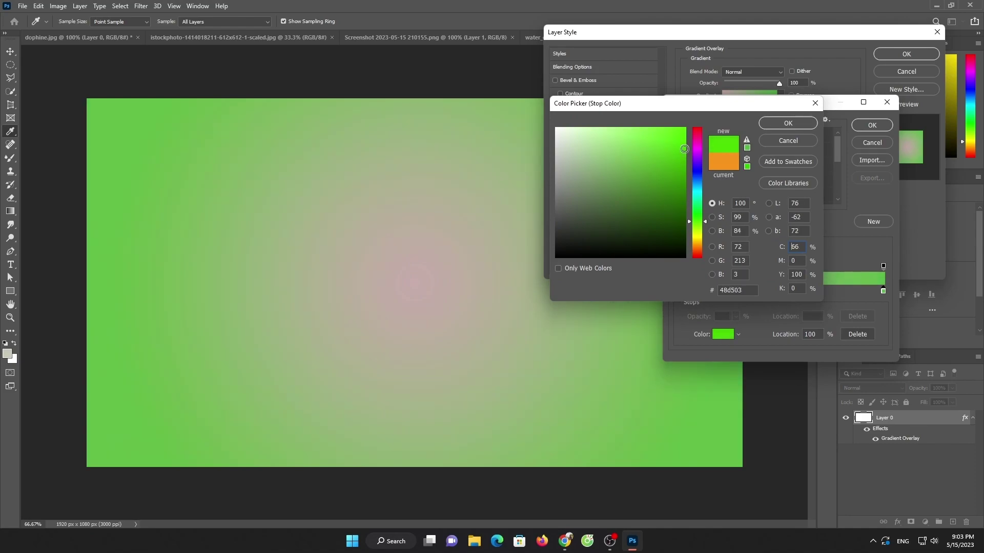
click(788, 124)
click(871, 125)
click(905, 53)
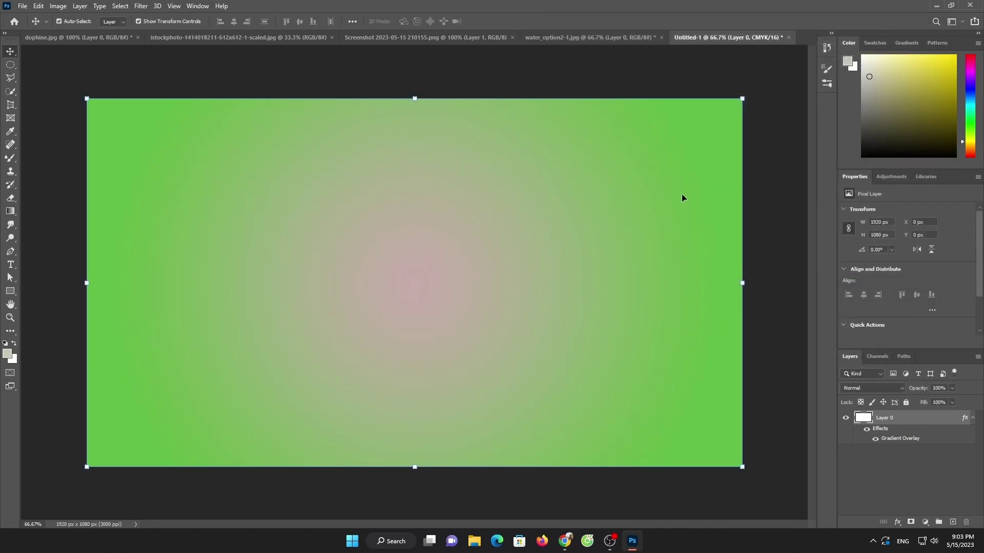
Browse the open wave, shark, coconut stock and dolphin image documents
click(591, 43)
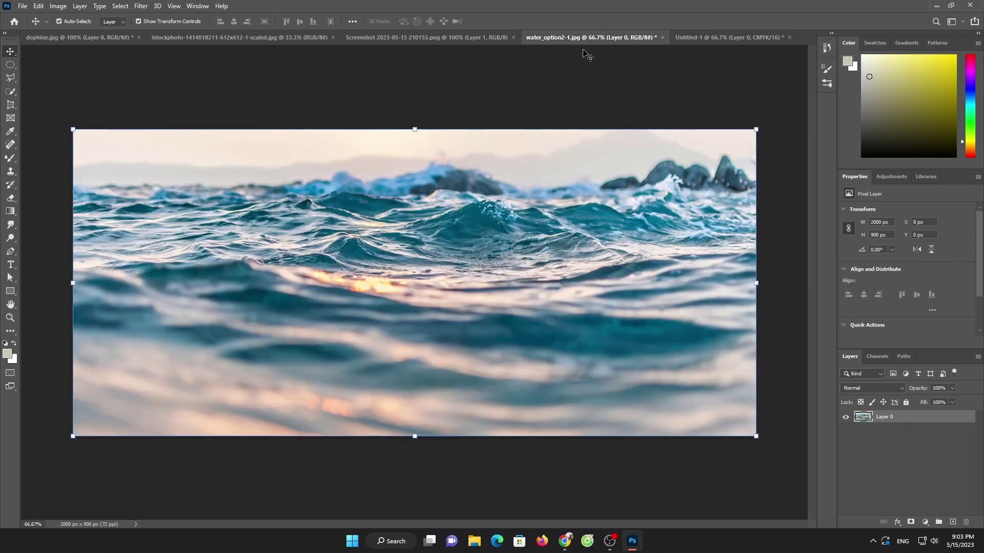
click(404, 41)
click(297, 38)
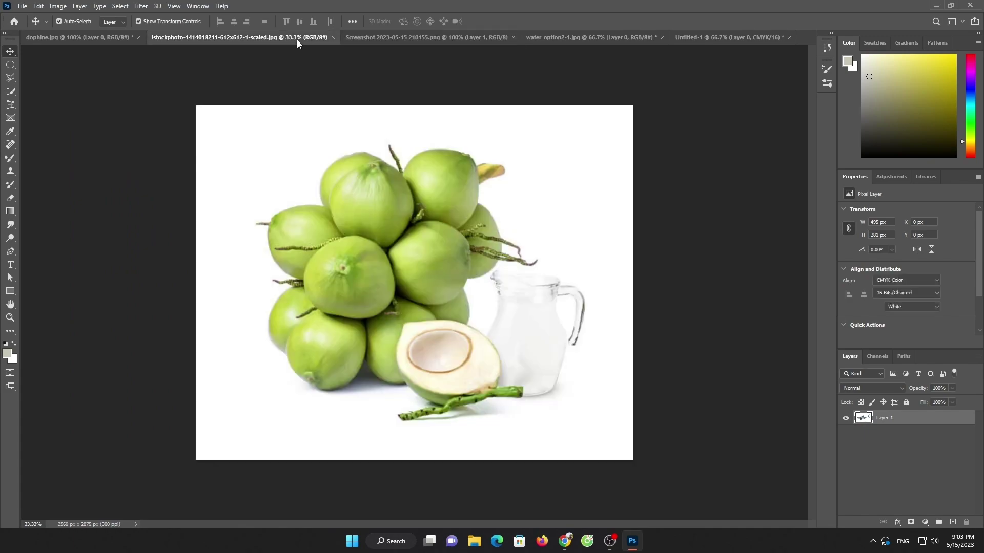
click(95, 38)
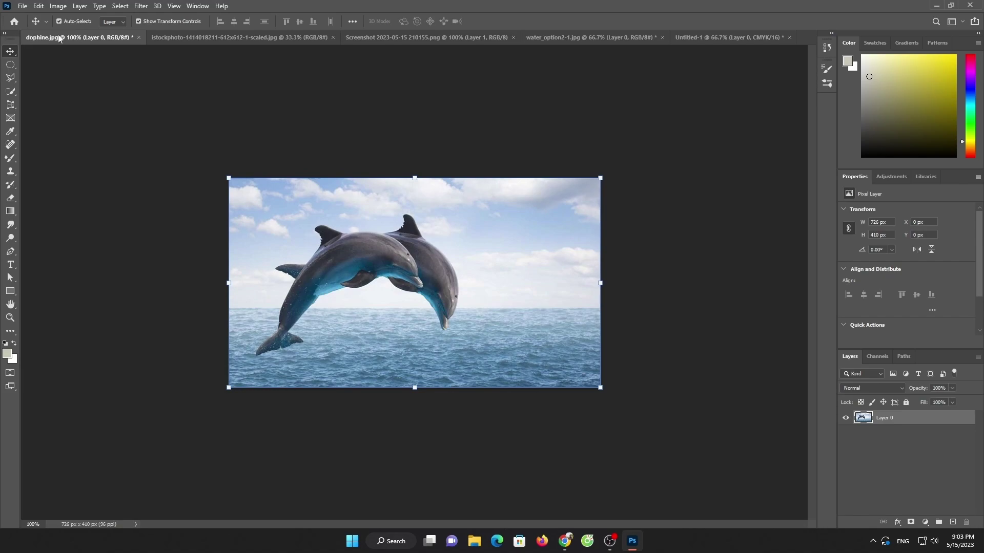
click(187, 36)
click(363, 39)
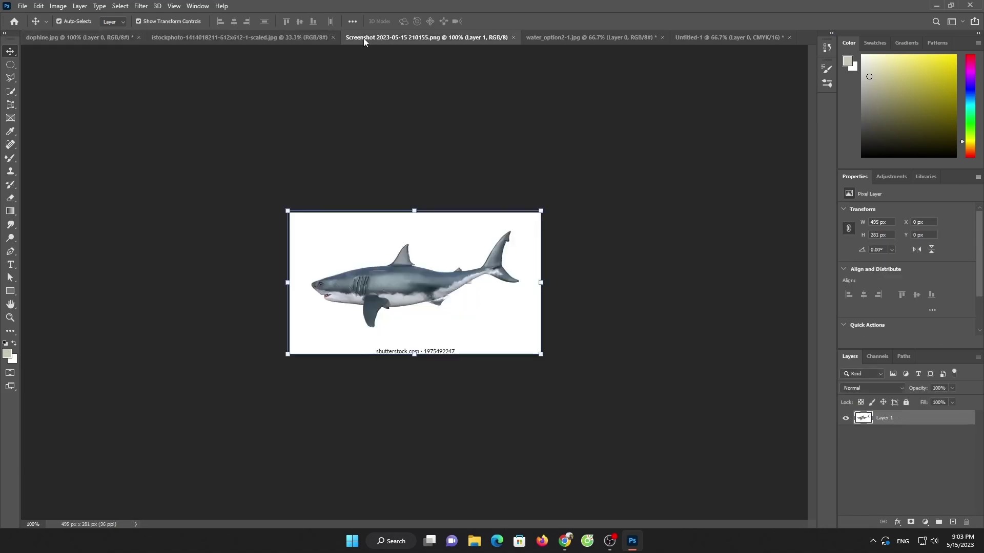
Close the wave image document without saving its changes
click(527, 34)
click(223, 37)
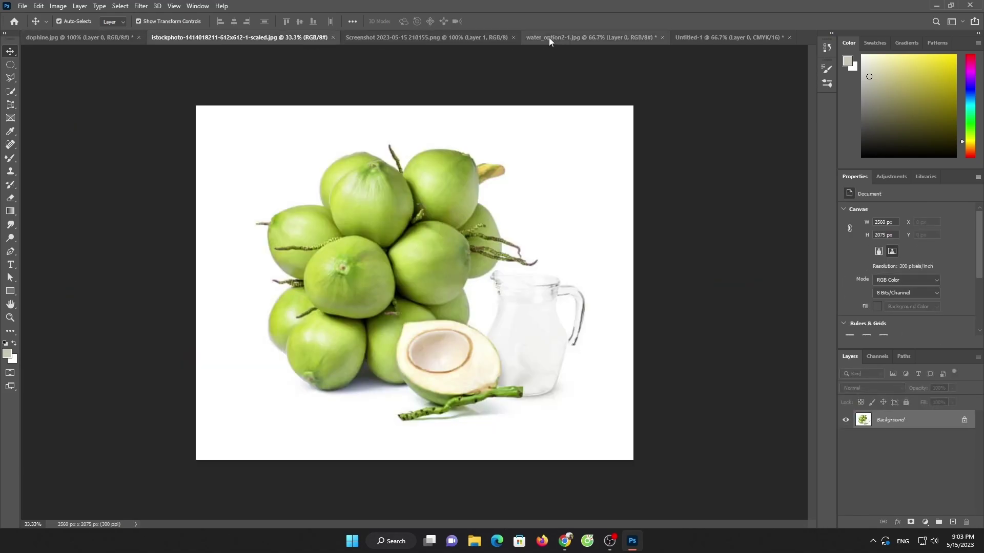
click(549, 38)
click(661, 38)
click(489, 200)
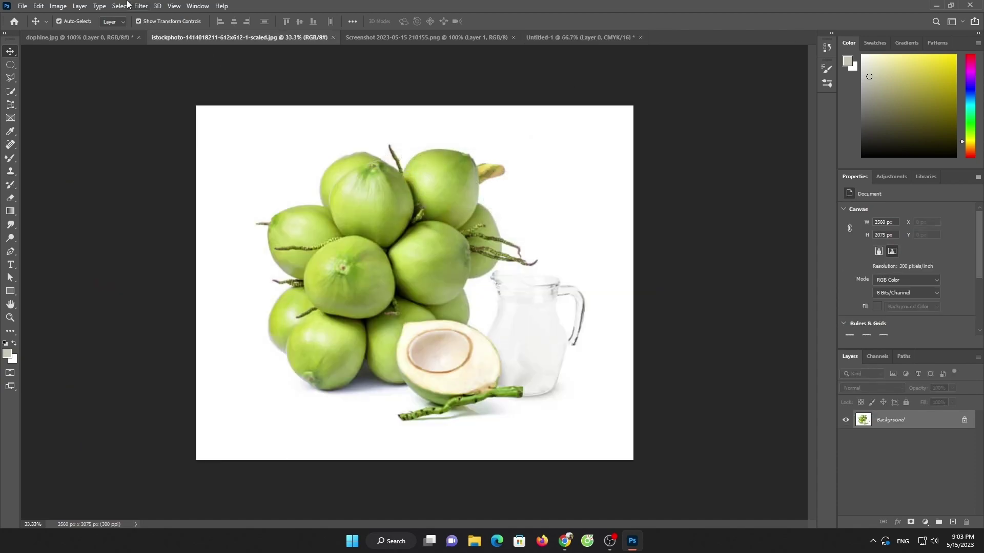
Try opening the fresh tender coconut image and dismiss the resulting error
click(22, 6)
click(31, 28)
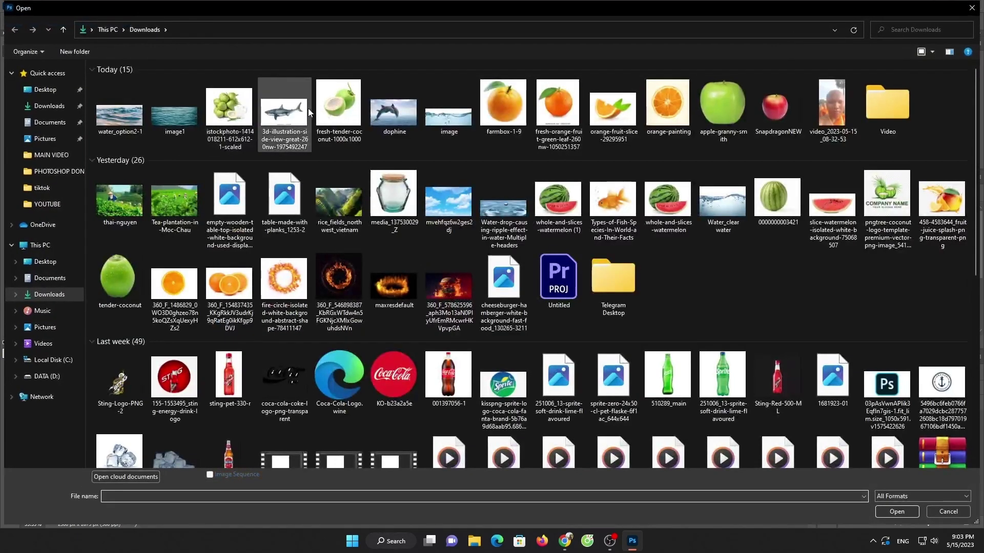
click(342, 110)
click(479, 200)
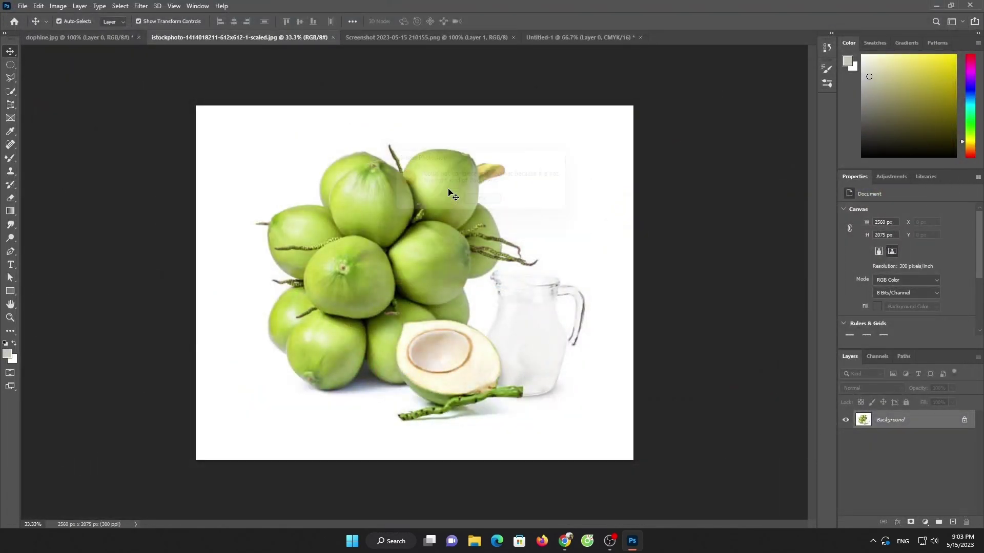
Open Screenshot 2023-05-15 205943.png from Pictures > Screenshots
click(28, 6)
click(33, 26)
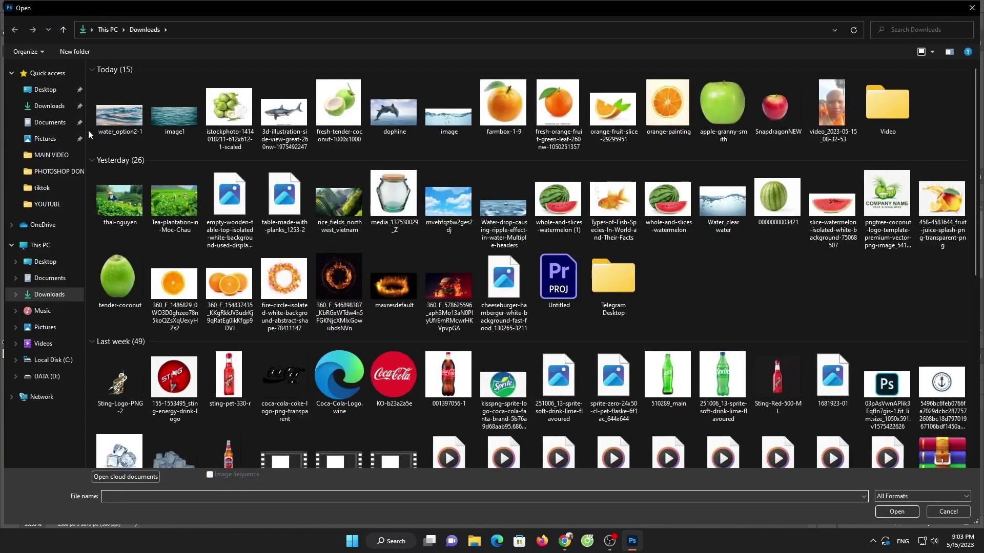
click(45, 138)
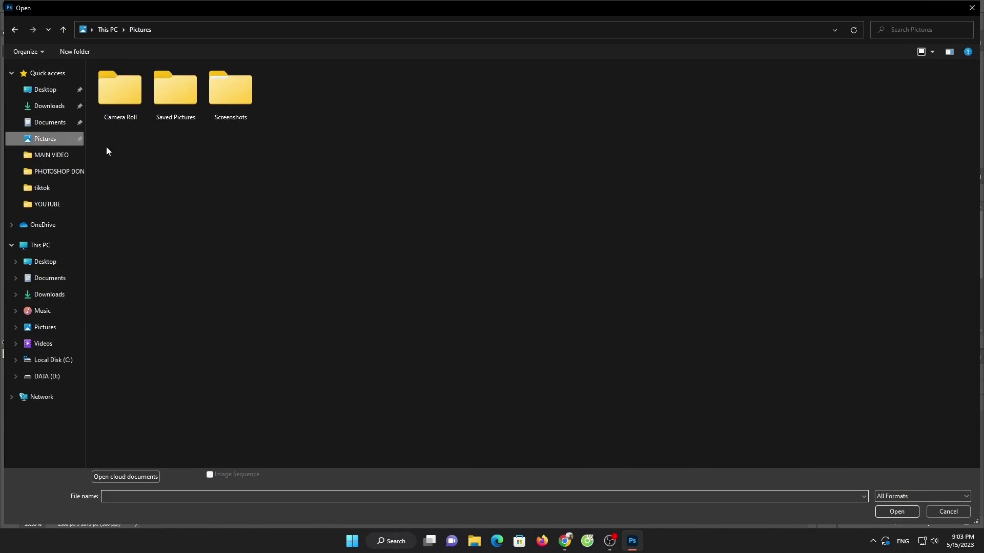
double_click(238, 106)
double_click(396, 92)
mouse_move(464, 253)
mouse_down()
mouse_move(529, 68)
mouse_move(464, 256)
mouse_up()
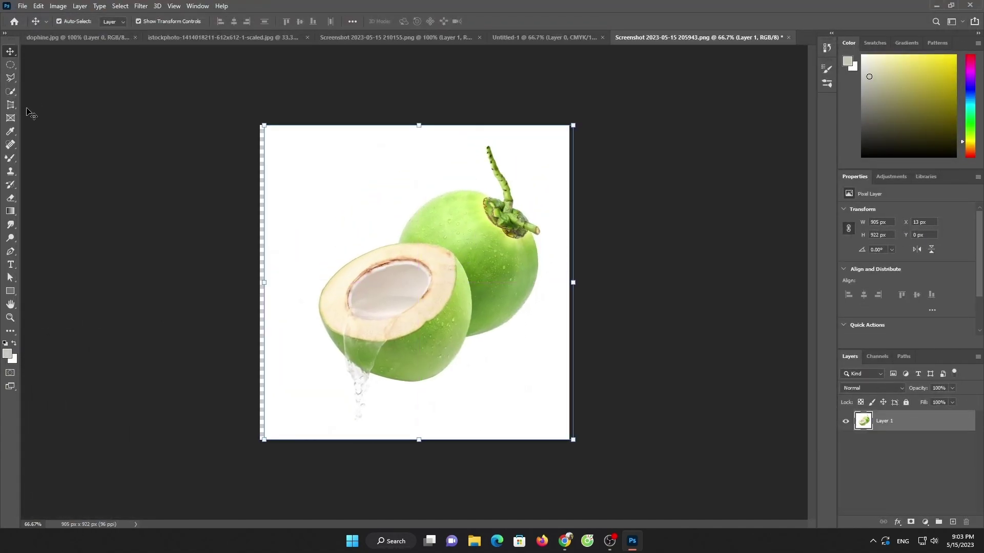
Select the split coconut pair with Quick Selection, adding its white interior
click(11, 92)
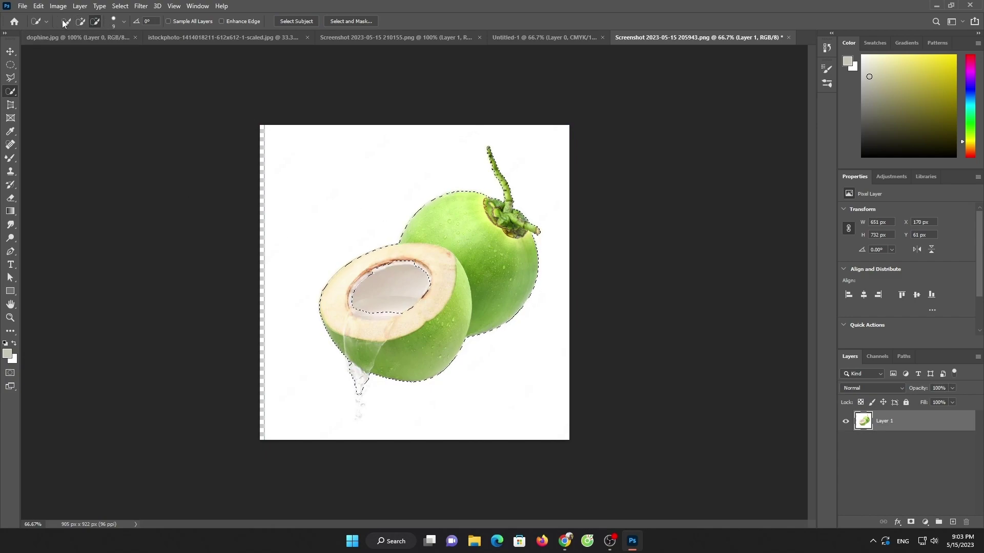
click(81, 21)
drag(377, 294, 414, 264)
click(94, 21)
Drag the selected coconuts into the gradient canvas and close the screenshot without saving
click(10, 51)
mouse_move(465, 203)
mouse_down()
mouse_move(527, 141)
mouse_move(509, 167)
mouse_up()
click(764, 39)
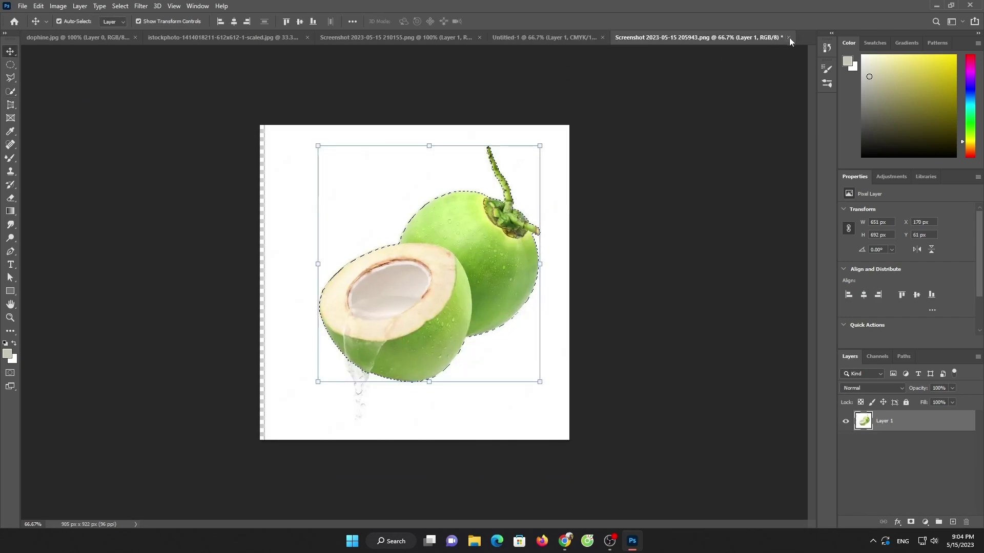
click(788, 37)
click(487, 207)
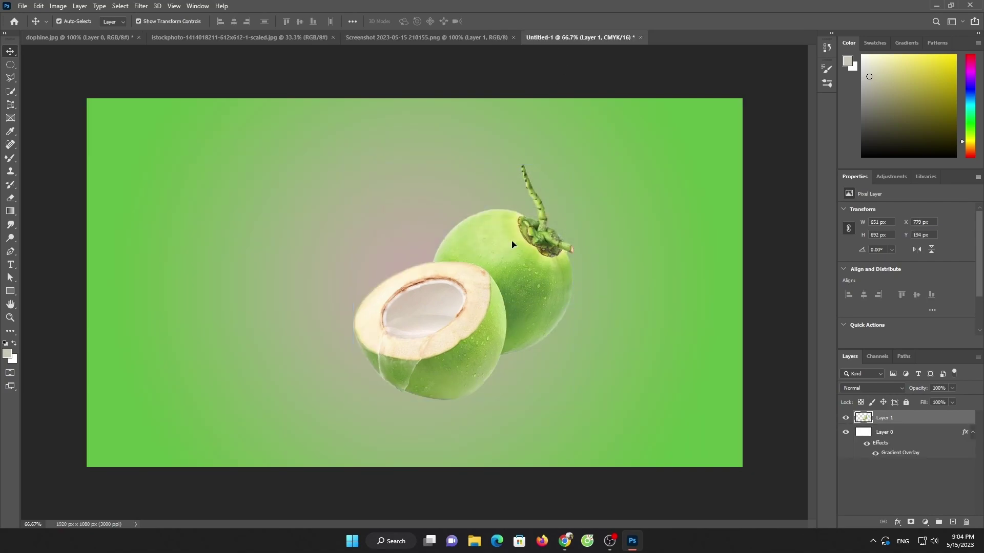
Nudge the coconut layer just below centre and adjust its tilt
drag(521, 246, 519, 265)
click(590, 419)
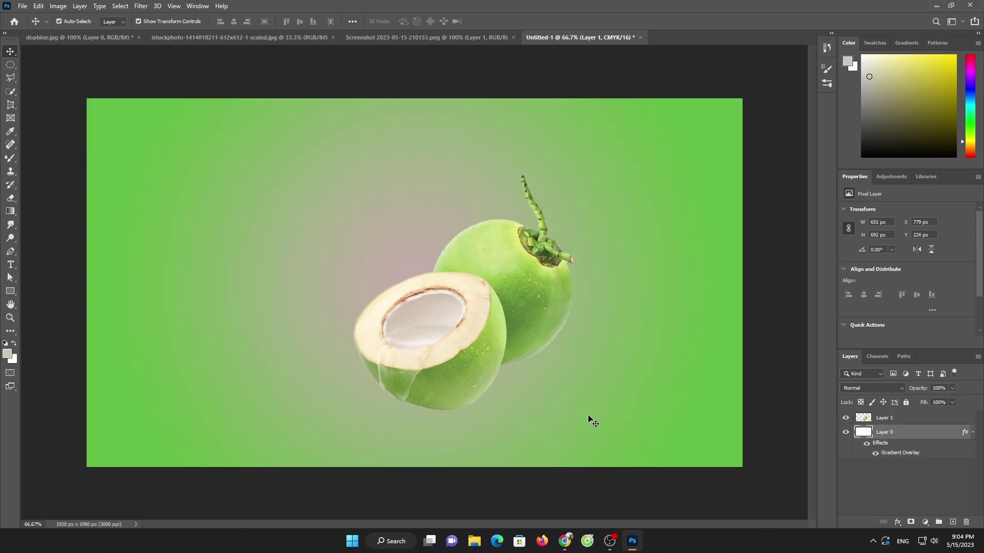
click(524, 324)
drag(583, 415, 525, 434)
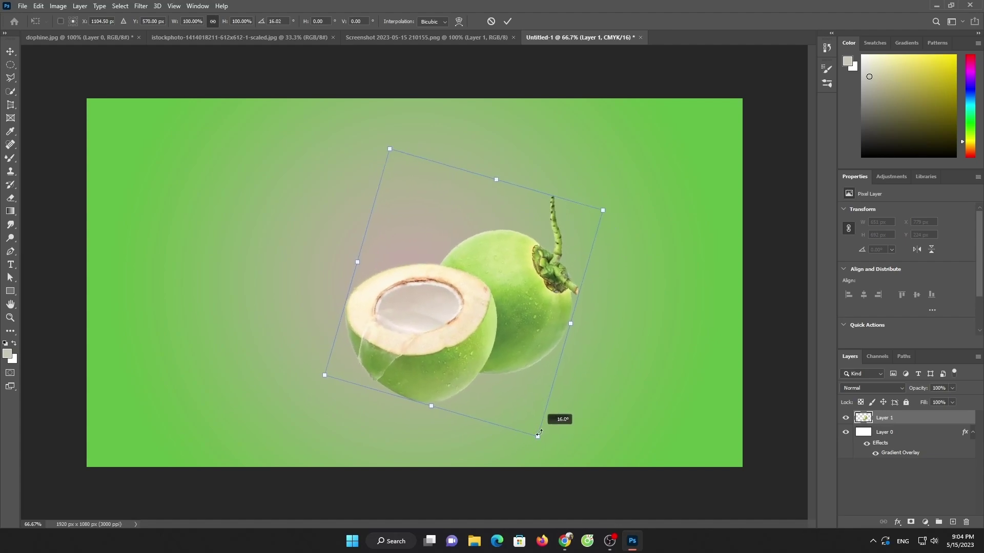
drag(481, 290, 461, 321)
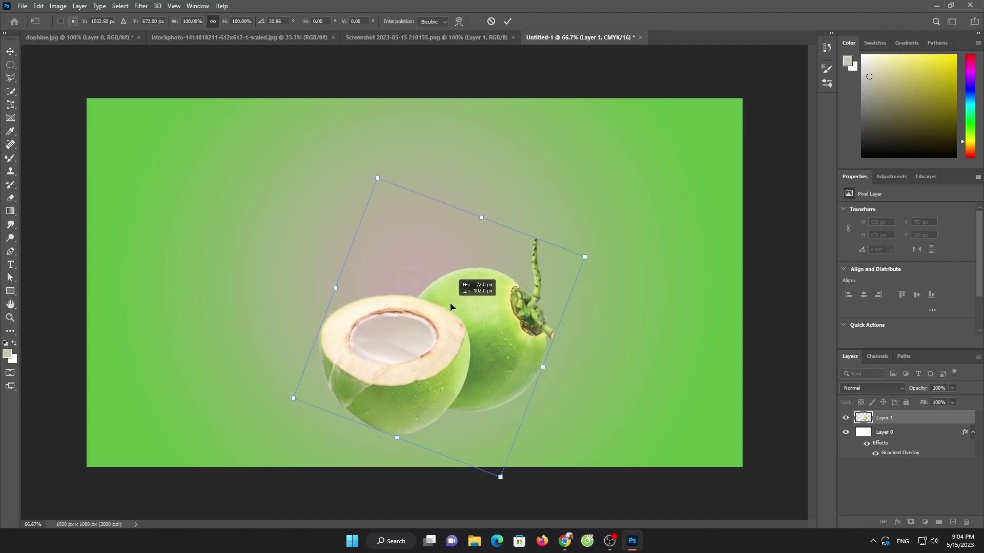
key(Escape)
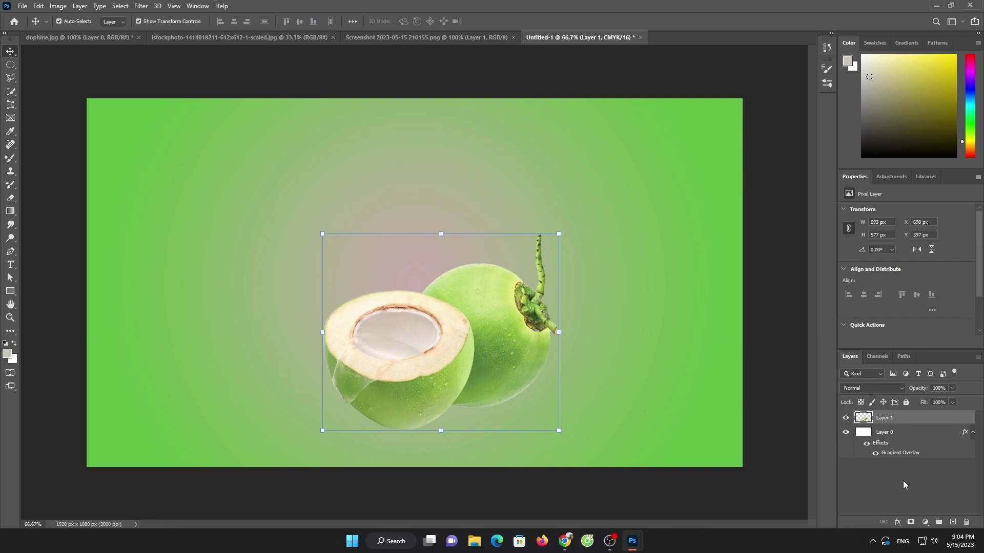
click(896, 432)
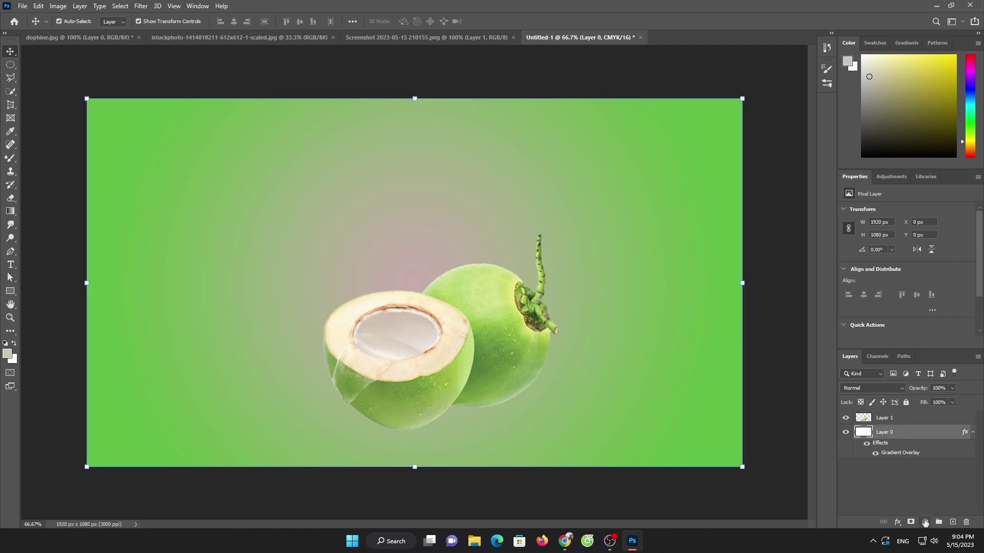
Add a new Layer 2 beneath the coconuts and paint a soft pale Mixer Brush dab
click(926, 522)
click(954, 522)
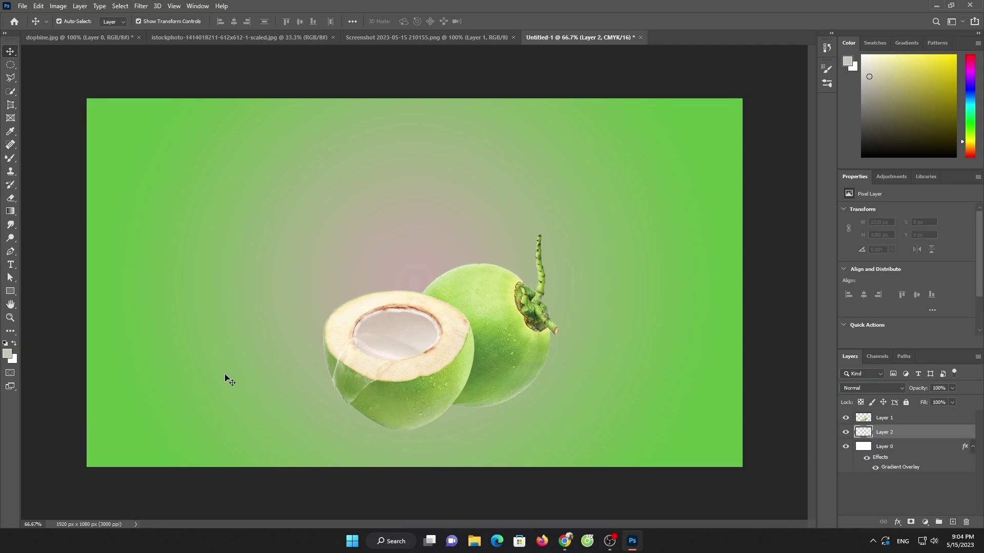
key(j)
click(13, 163)
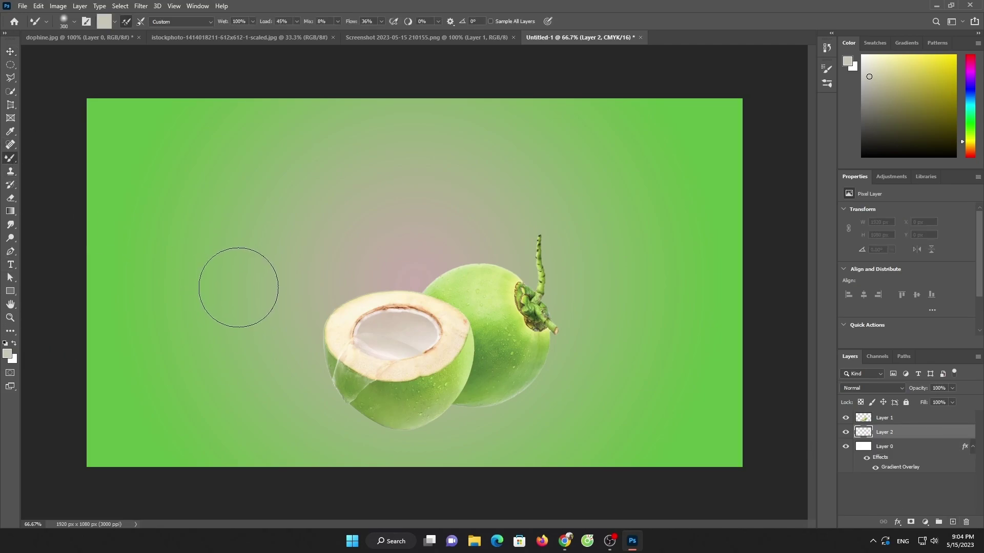
click(232, 290)
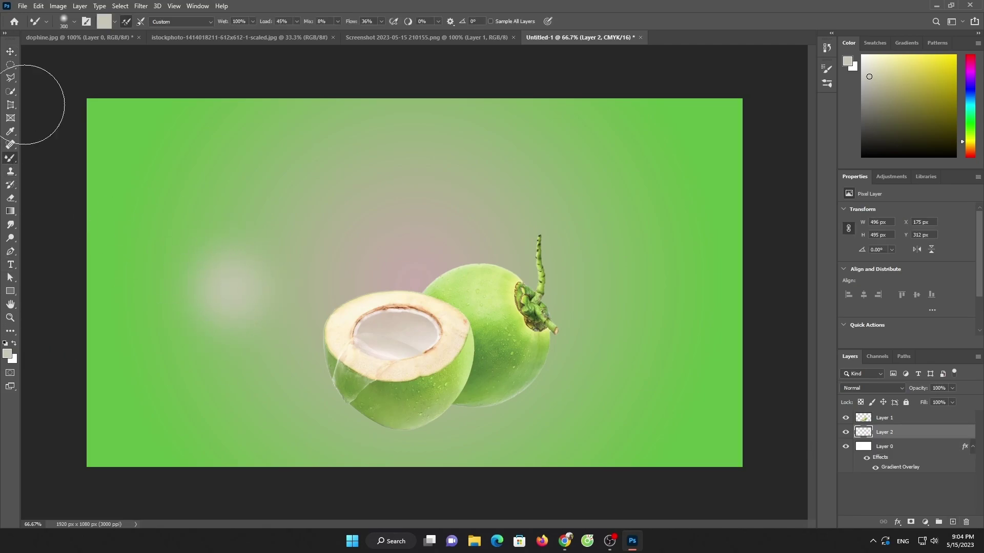
Flatten and widen the dab into a shadow under the coconuts, plus an offset copy
click(10, 51)
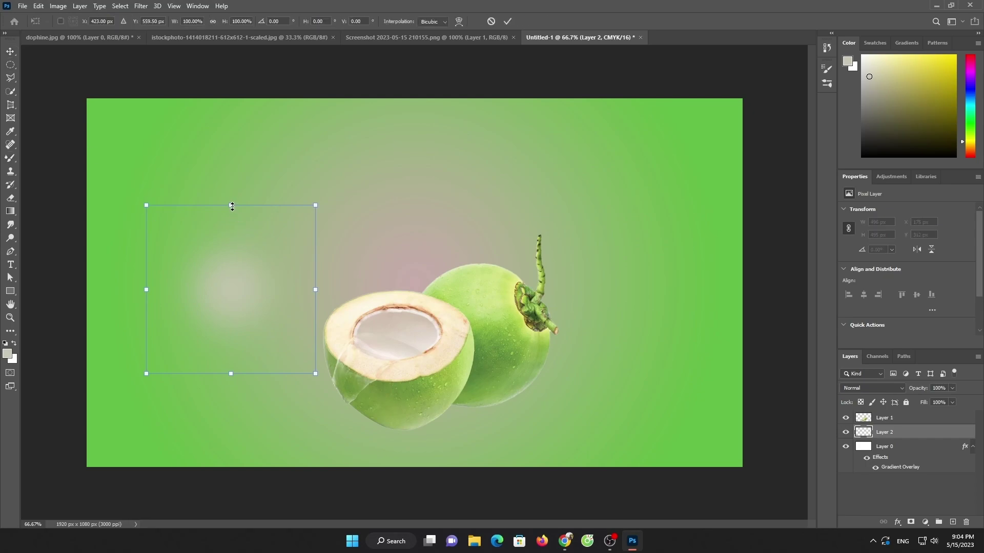
drag(231, 206, 231, 316)
drag(318, 346, 516, 345)
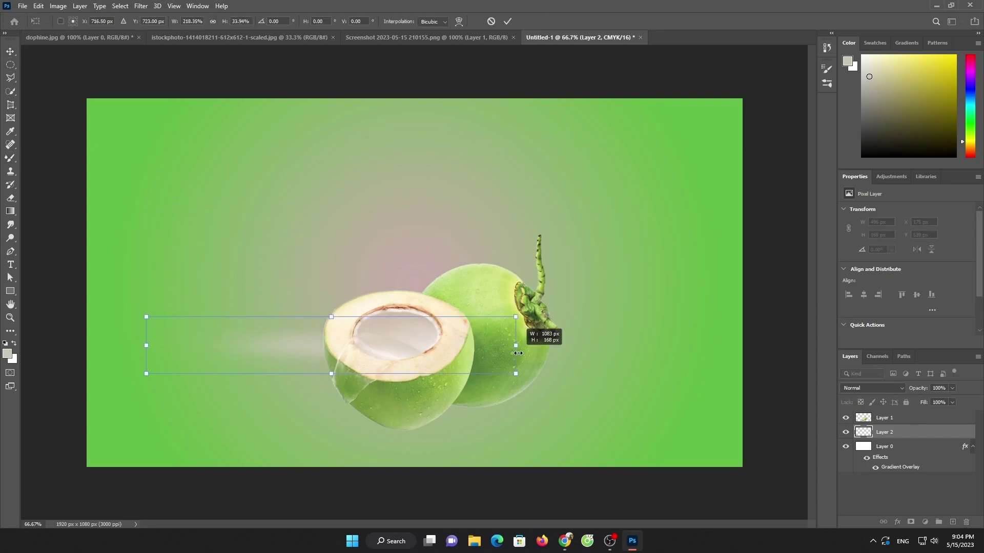
drag(314, 346, 398, 431)
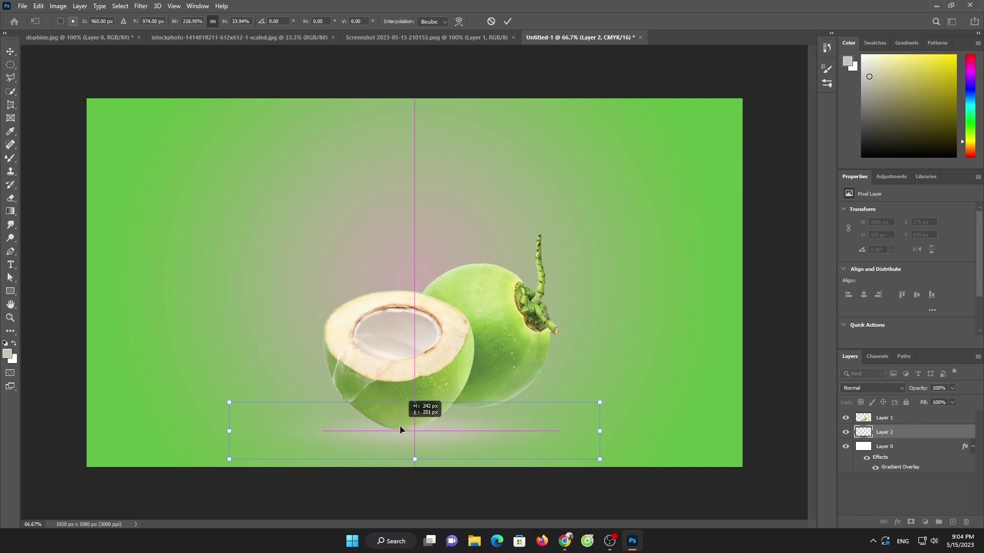
click(507, 21)
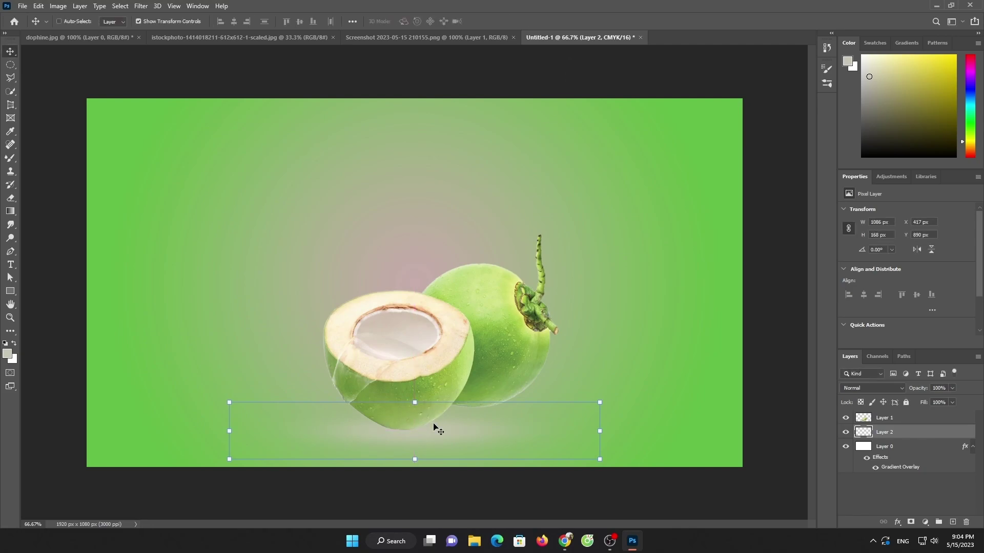
drag(447, 439, 515, 420)
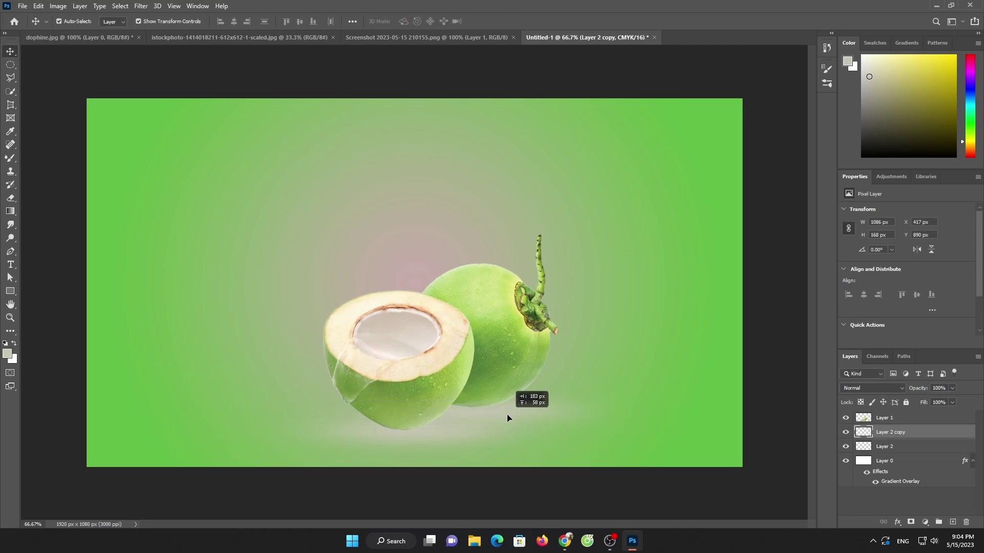
click(533, 82)
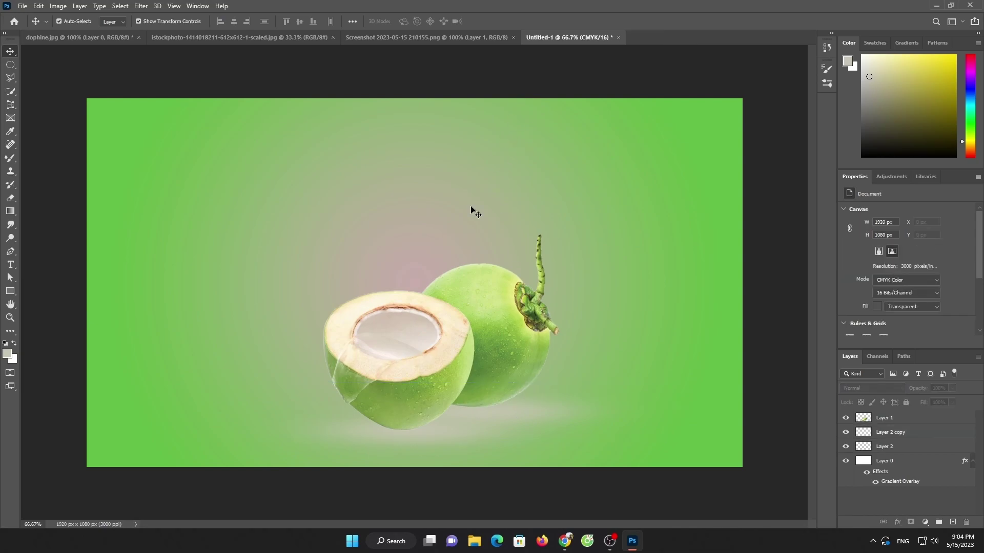
Add Layer 3 above the background and brush a light haze along the bottom at 45% opacity
click(12, 158)
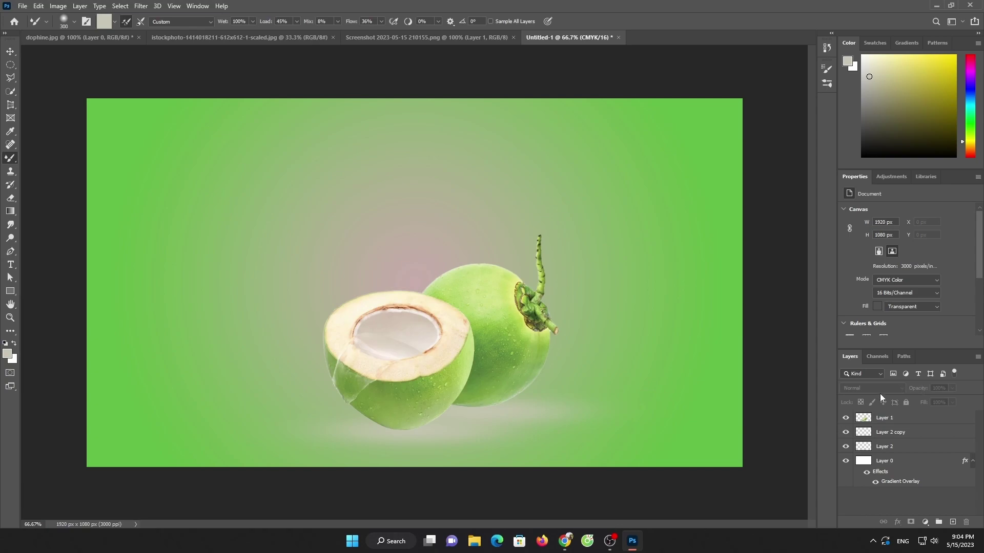
click(905, 455)
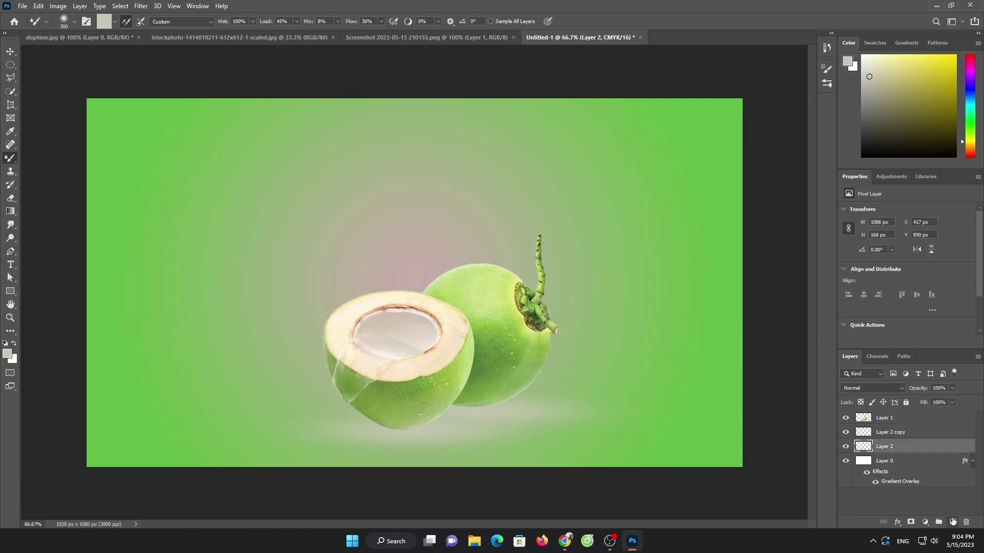
click(952, 522)
drag(898, 450, 898, 467)
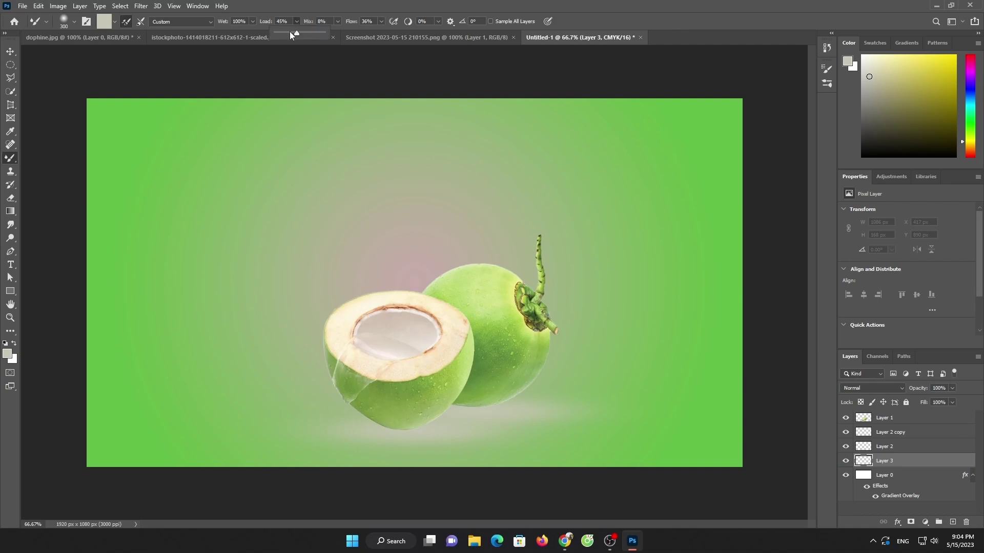
drag(280, 33, 279, 33)
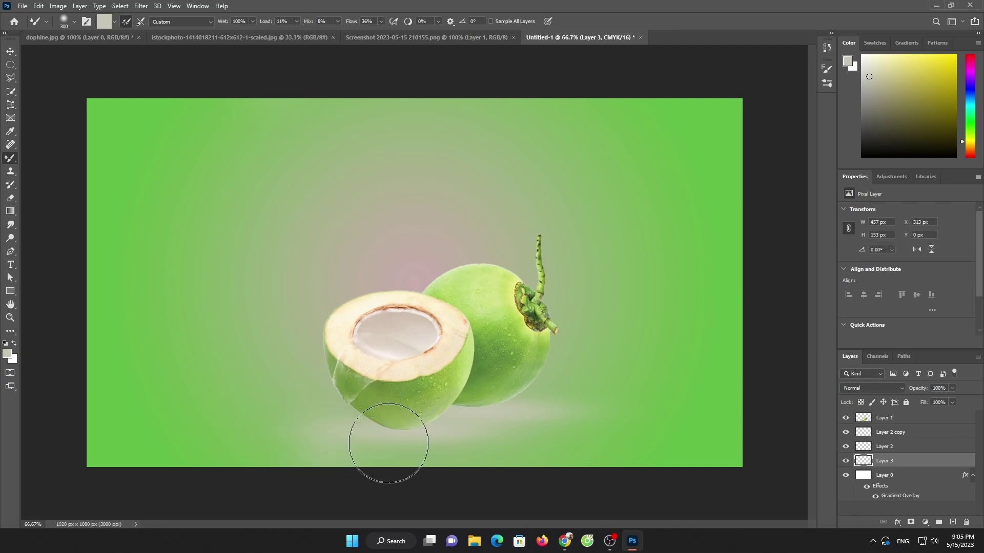
mouse_move(263, 467)
mouse_down()
mouse_move(633, 450)
mouse_move(121, 457)
mouse_move(822, 444)
mouse_up()
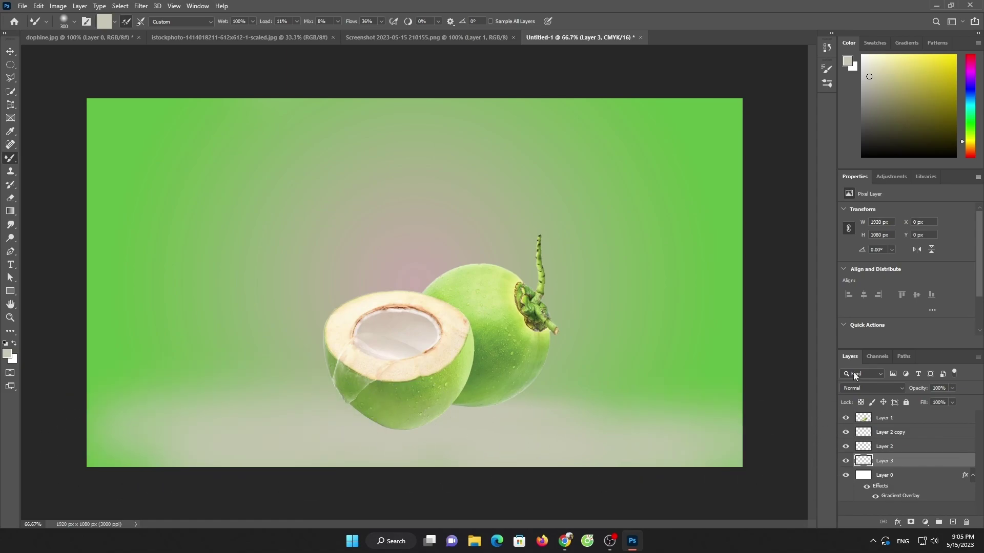
drag(944, 399, 929, 399)
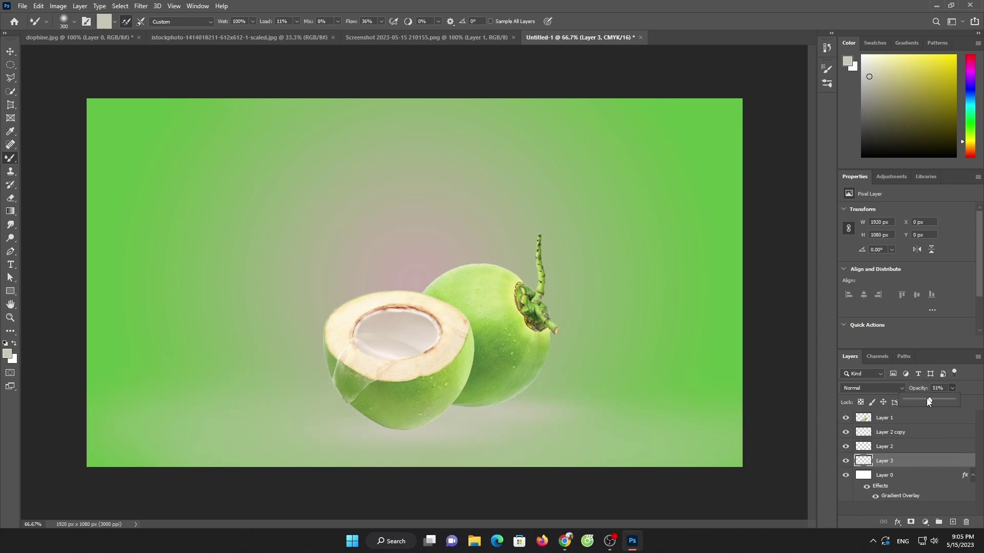
click(10, 51)
Close the shark screenshot and open water_option2-1.jpg from Downloads
click(440, 39)
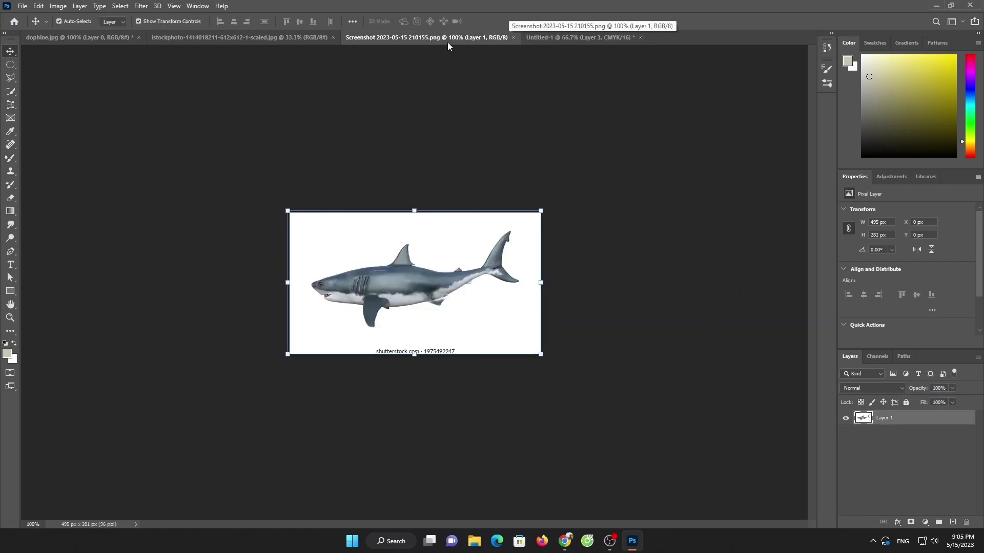
click(512, 37)
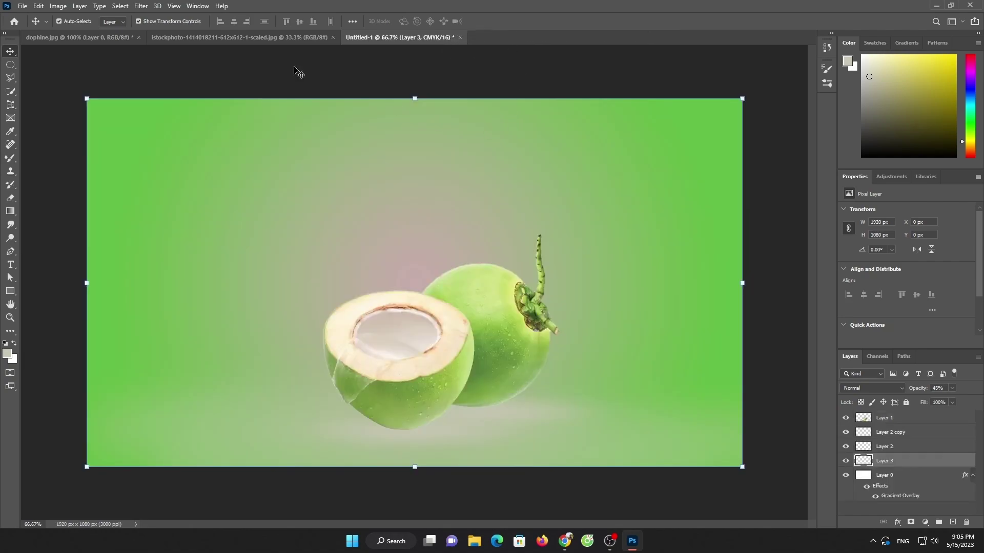
click(23, 6)
click(34, 28)
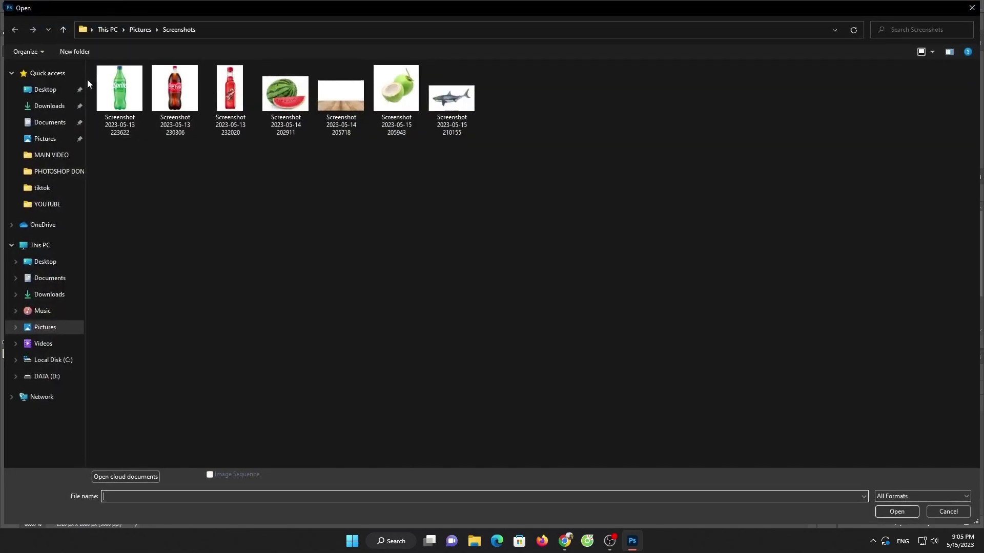
click(50, 106)
click(132, 121)
double_click(132, 121)
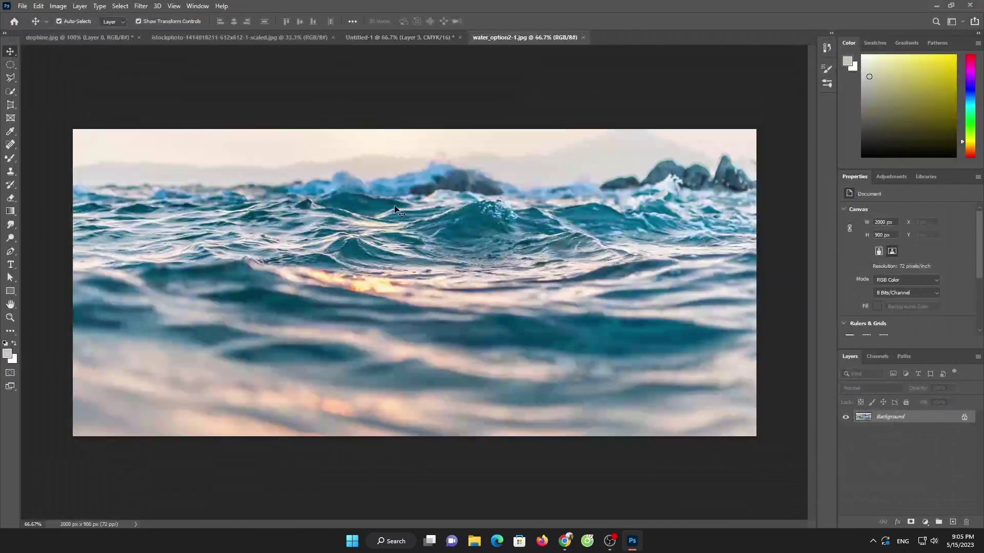
Unlock the water layer, select an oval of waves and drag it into the coconut scene
click(964, 417)
right_click(6, 65)
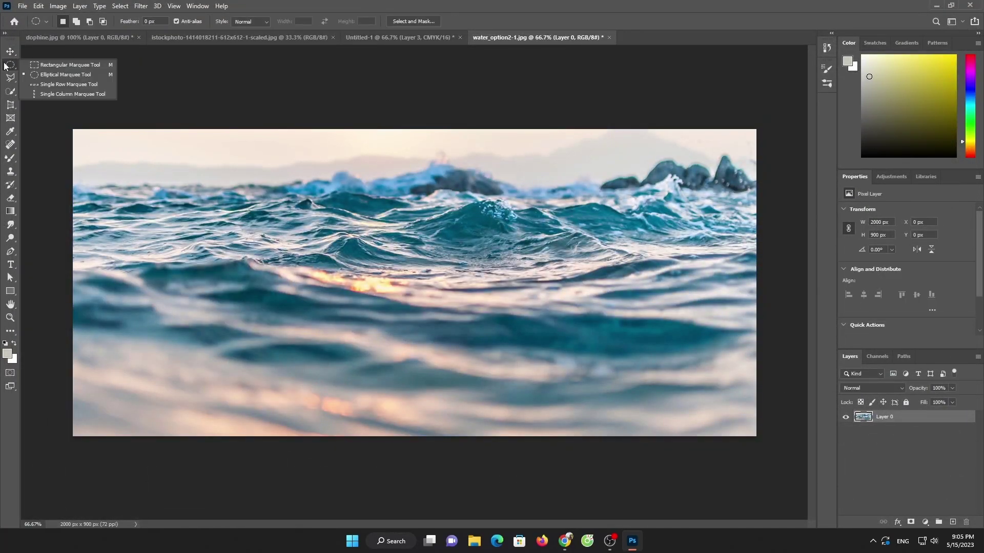
click(51, 75)
mouse_move(260, 182)
mouse_down()
mouse_move(448, 285)
mouse_move(681, 332)
mouse_up()
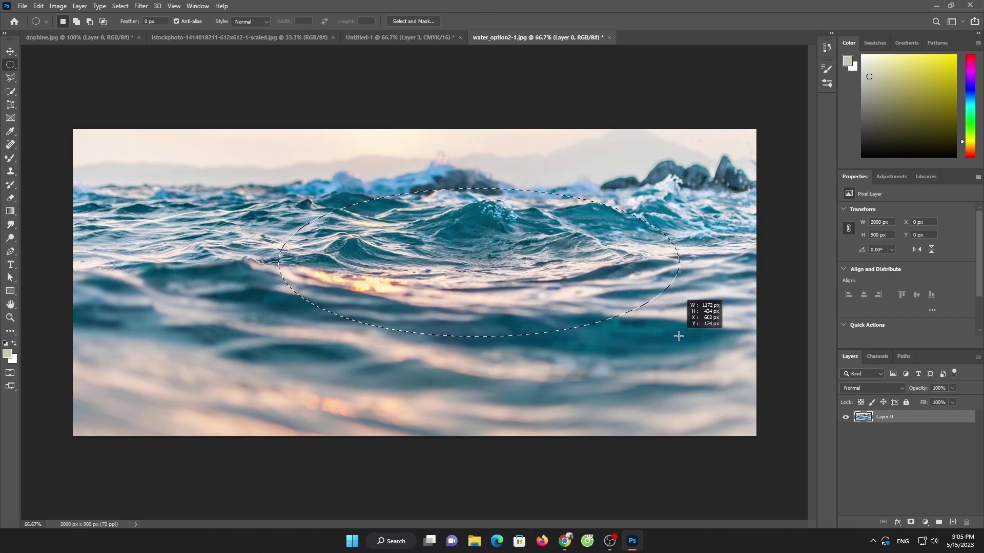
drag(681, 332, 677, 335)
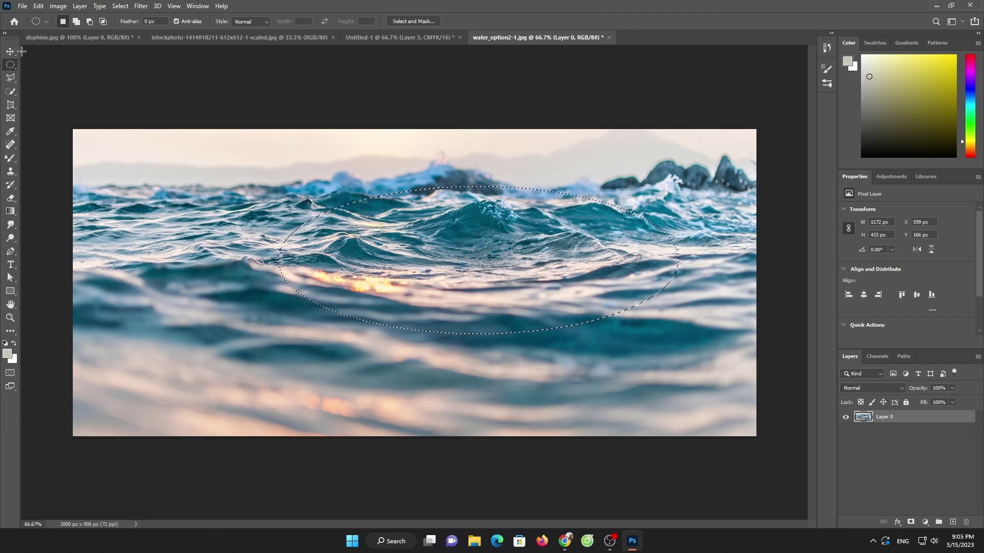
key(v)
mouse_move(402, 243)
mouse_down()
mouse_move(376, 156)
mouse_move(376, 37)
mouse_up()
drag(403, 320, 486, 306)
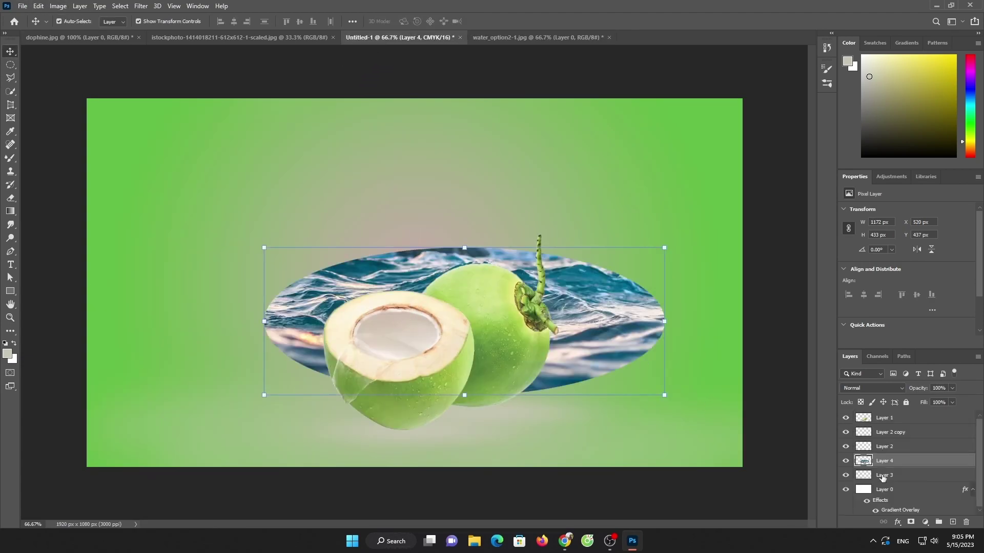
Move Layer 4 to the top and transform the wave oval to about 262×165 px inside the coconut opening
drag(888, 462, 884, 412)
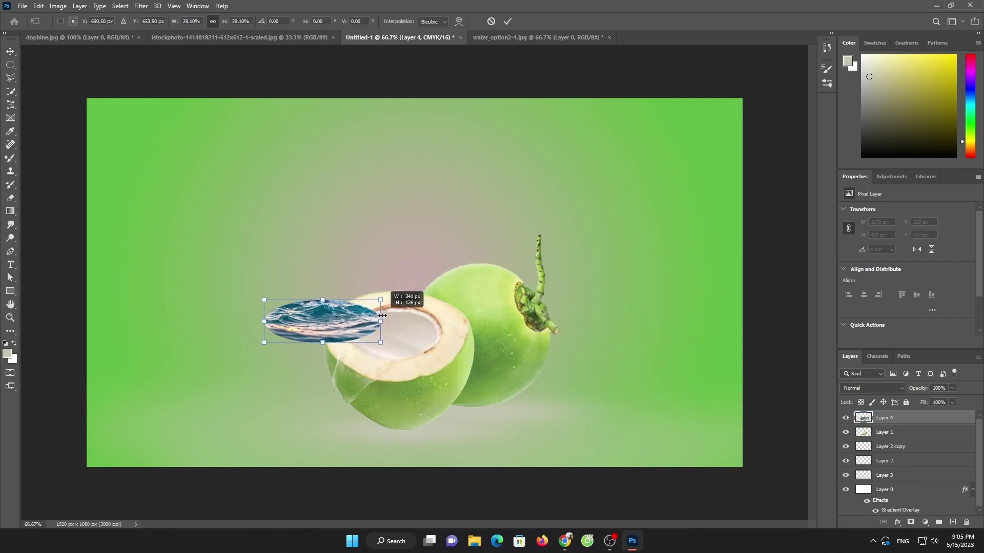
mouse_move(666, 317)
mouse_down()
mouse_move(379, 318)
mouse_move(431, 336)
mouse_move(422, 331)
mouse_move(444, 375)
mouse_up()
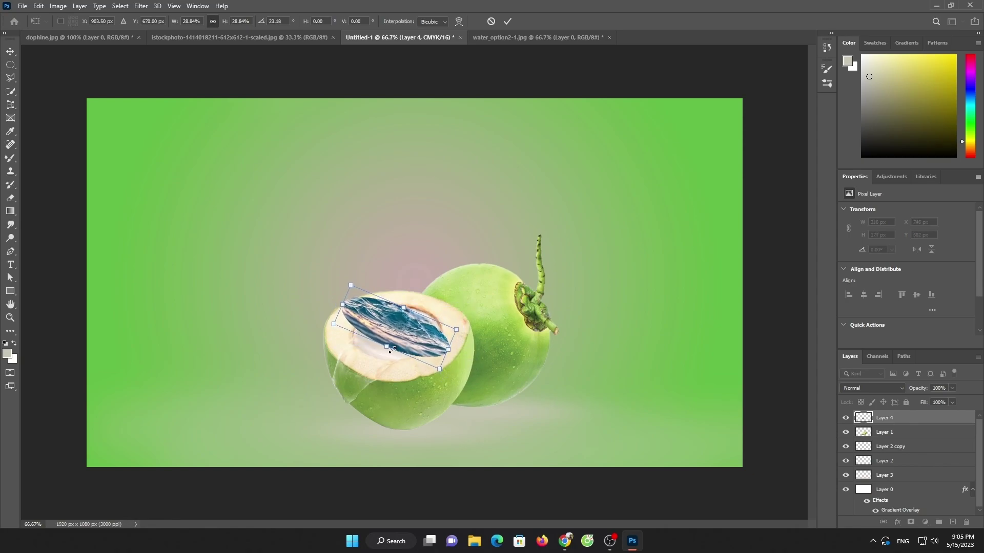
drag(388, 348, 381, 361)
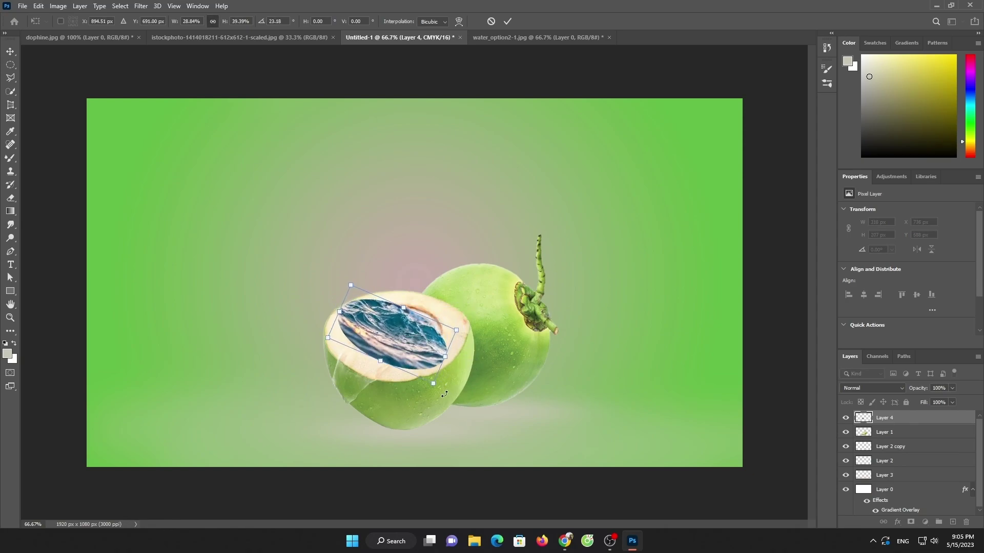
drag(444, 394, 461, 370)
drag(394, 306, 421, 308)
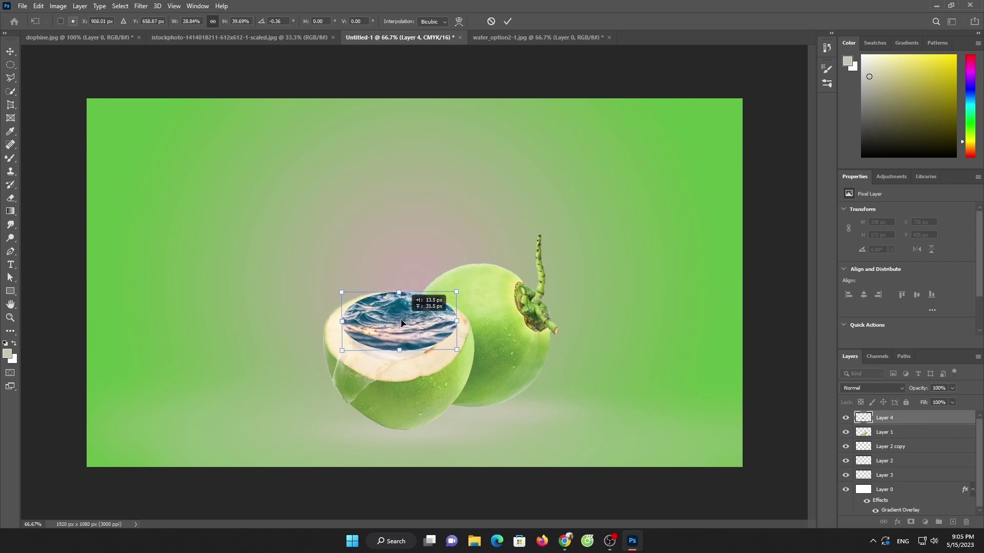
mouse_move(421, 308)
mouse_down()
mouse_move(348, 337)
mouse_move(353, 328)
mouse_up()
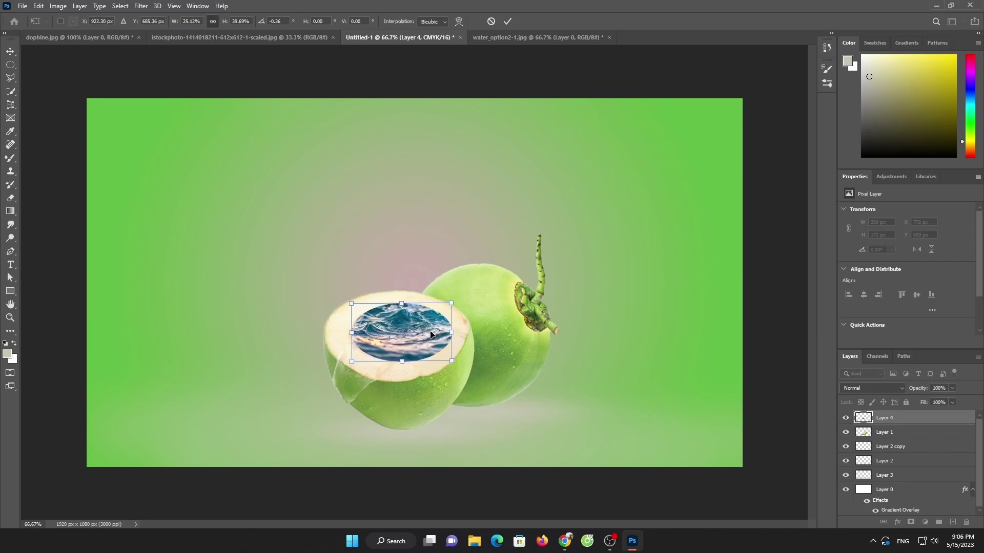
drag(451, 332, 441, 328)
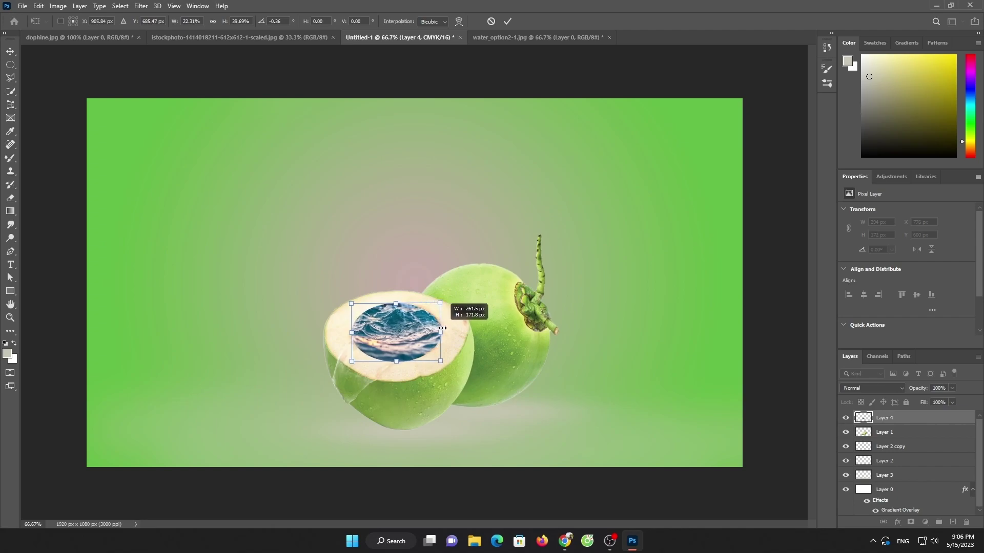
drag(405, 362, 405, 359)
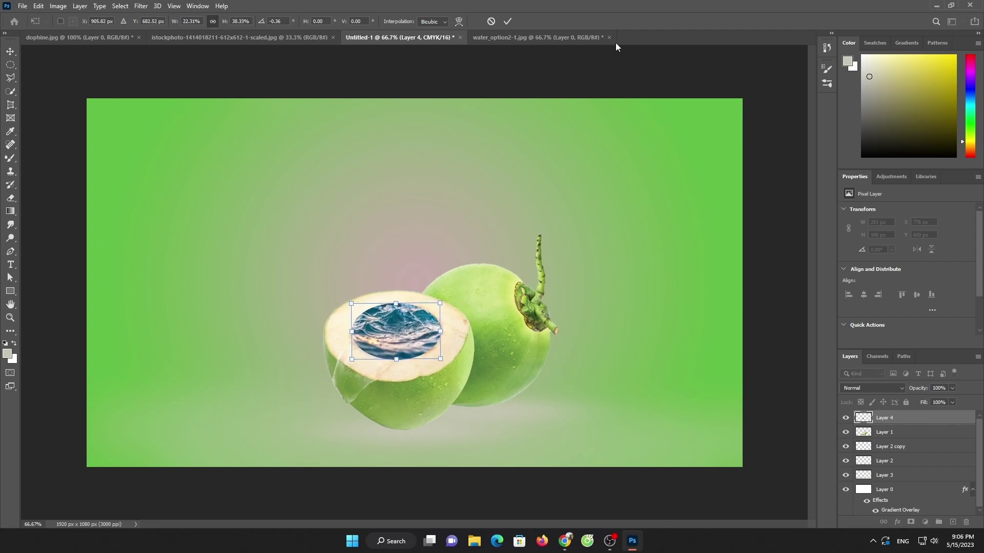
click(510, 24)
click(758, 212)
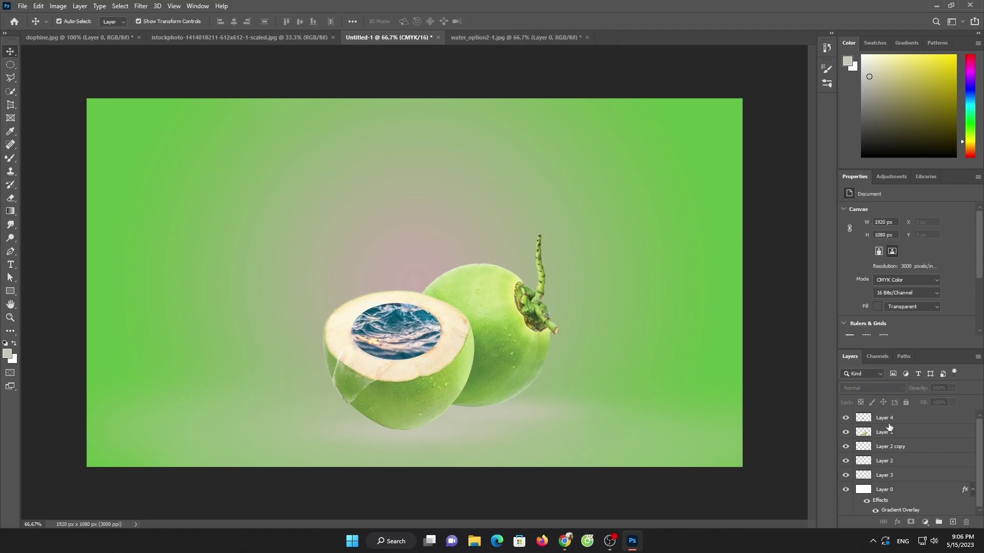
Set Layer 4 to 96% opacity with Linear Light blend mode
click(894, 431)
click(909, 418)
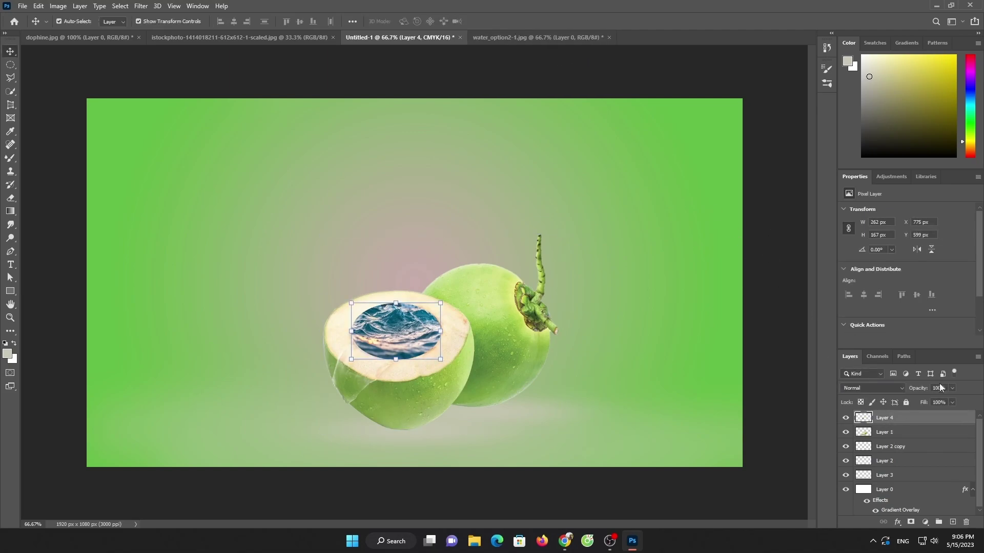
drag(941, 393, 948, 404)
click(871, 388)
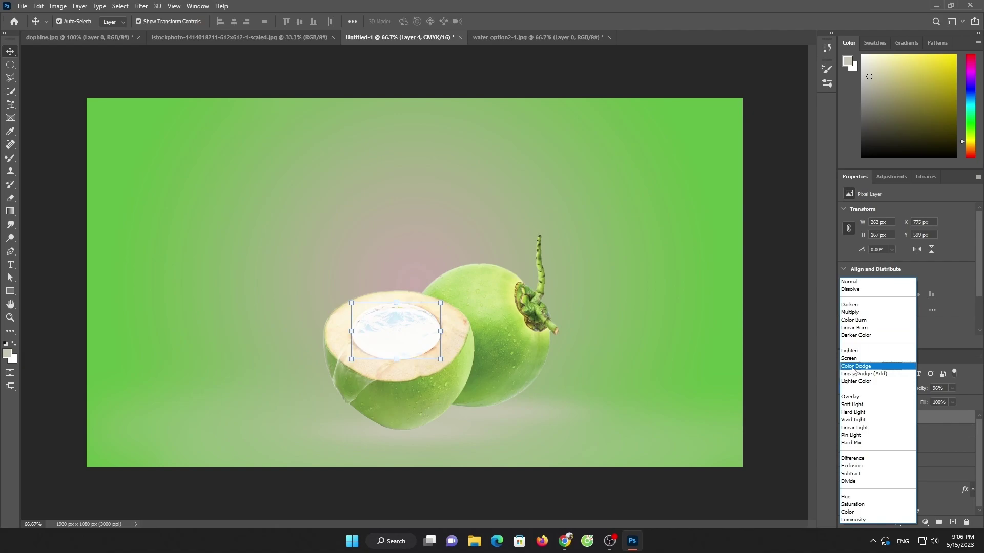
click(848, 428)
click(768, 287)
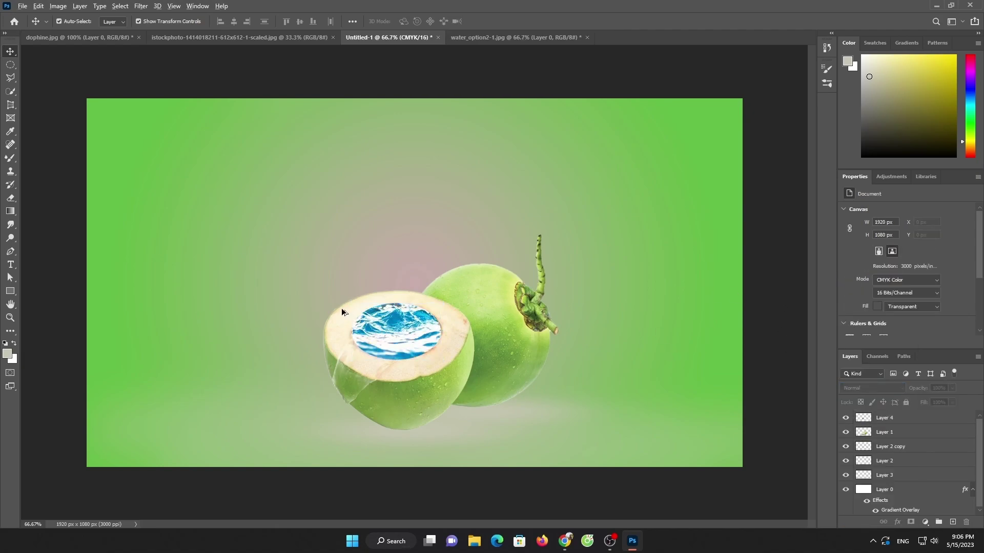
Add a layer mask to Layer 4 and soften the water's rim with a small Mixer Brush
scroll(369, 315, up, 3)
scroll(461, 328, up, 2)
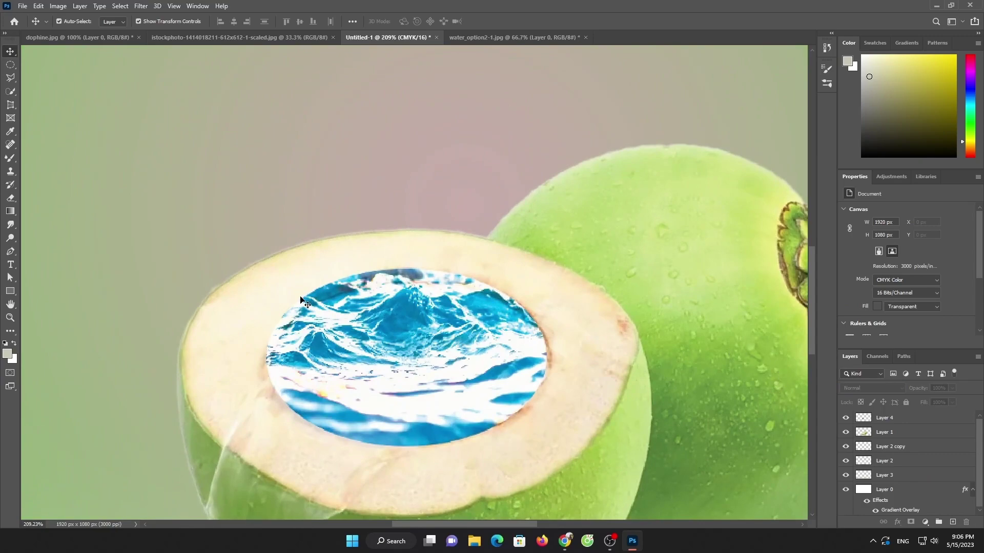
click(11, 158)
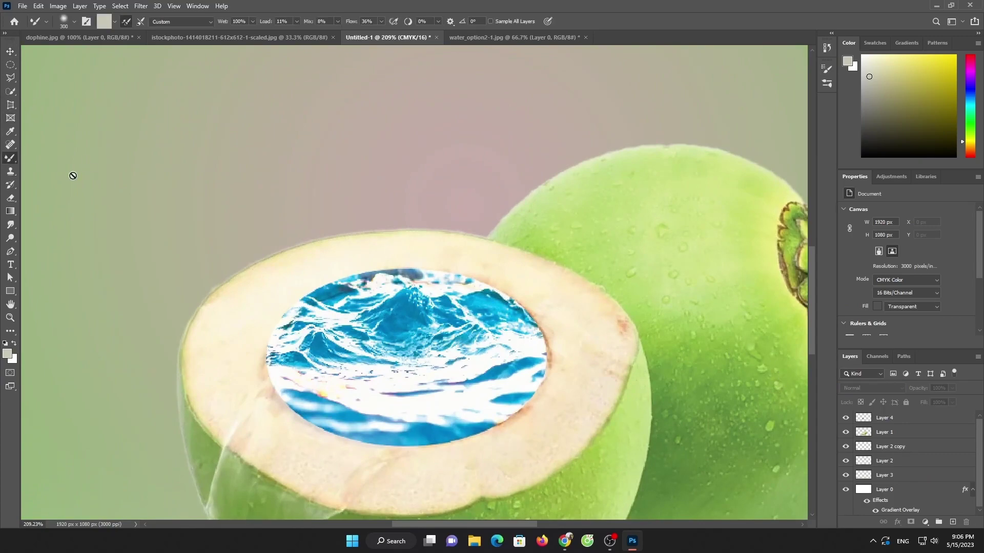
click(852, 413)
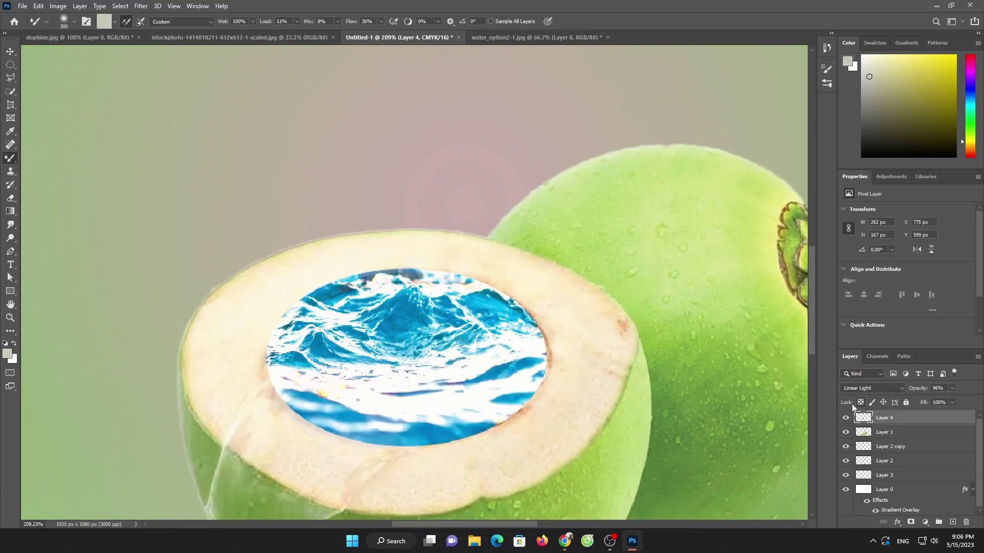
click(910, 522)
key(bracketleft)
key(bracketleft)
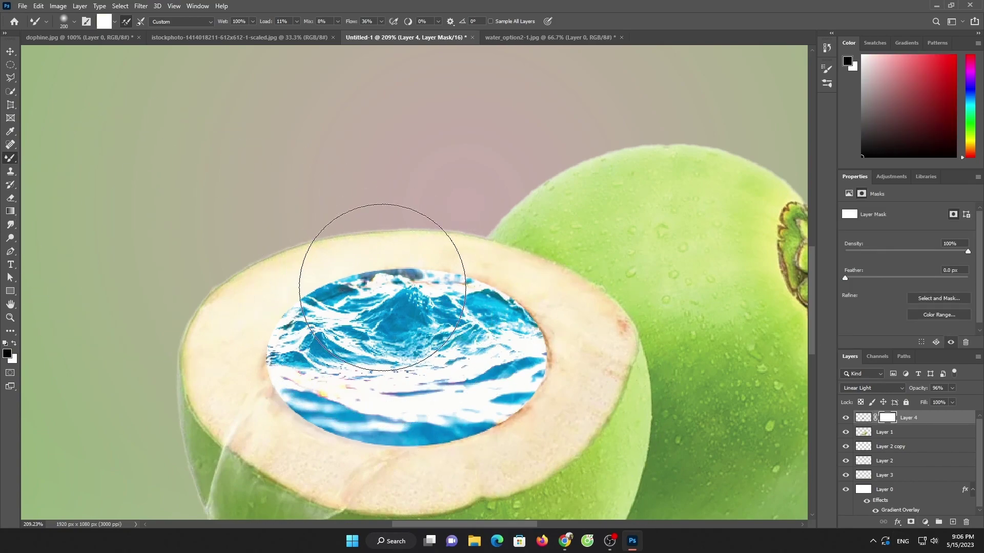
key(bracketleft)
key(bracketleft)
key(bracketleft)
key(bracketleft)
key(bracketleft)
key(bracketleft)
key(bracketleft)
key(bracketleft)
key(bracketleft)
key(bracketleft)
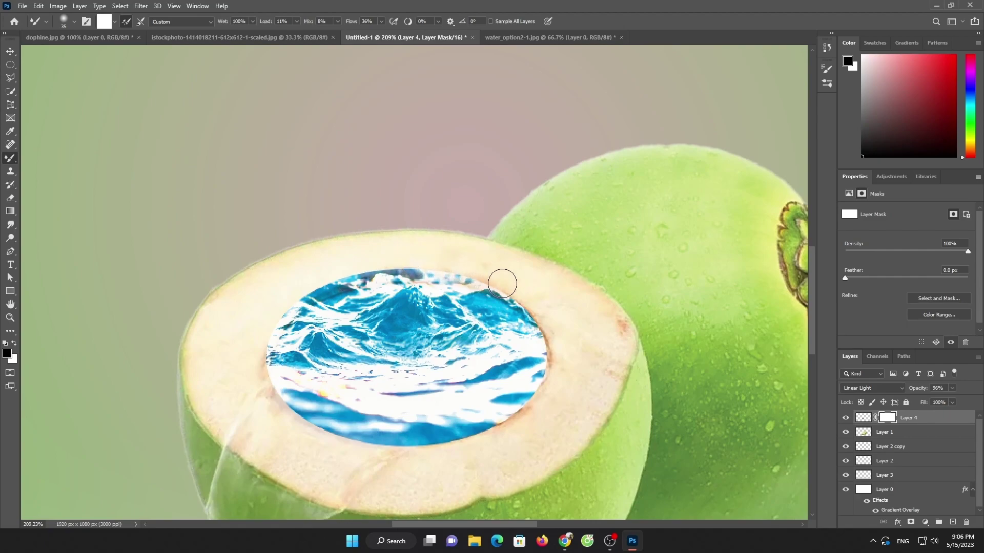
mouse_move(491, 280)
mouse_down()
mouse_move(518, 292)
mouse_move(546, 333)
mouse_move(550, 364)
mouse_up()
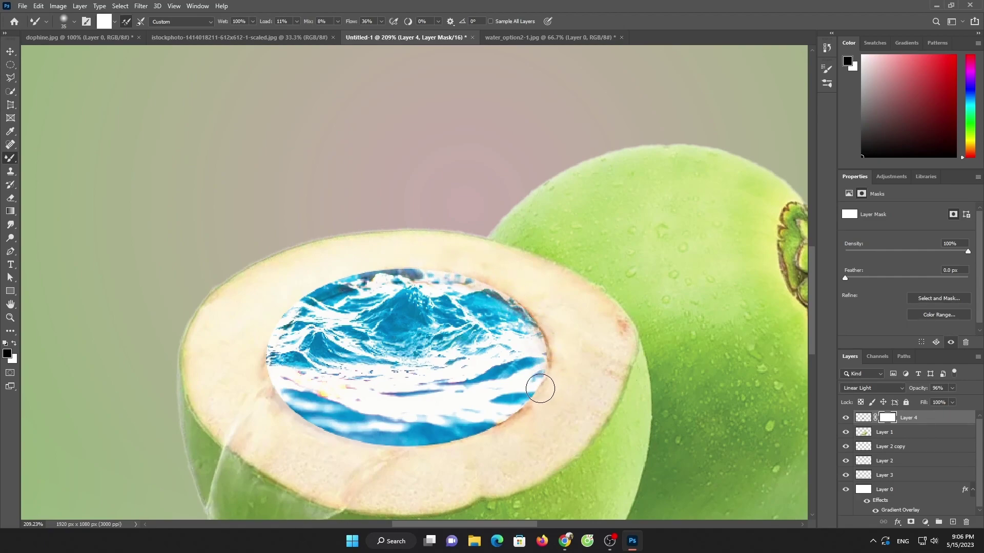
mouse_move(533, 400)
mouse_down()
mouse_move(468, 428)
mouse_move(384, 435)
mouse_move(266, 395)
mouse_move(261, 348)
mouse_up()
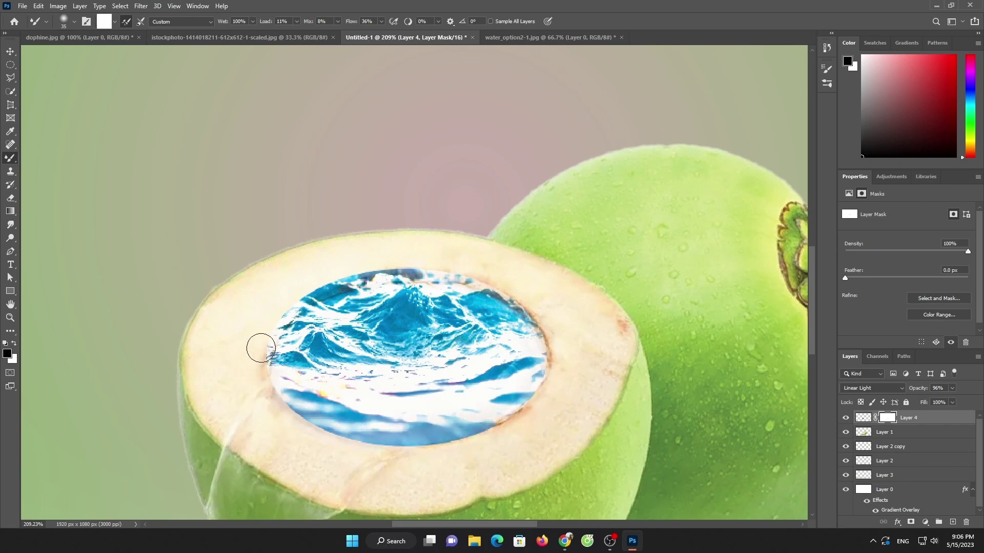
mouse_move(316, 275)
mouse_down()
mouse_move(301, 281)
mouse_move(445, 269)
mouse_move(284, 314)
mouse_up()
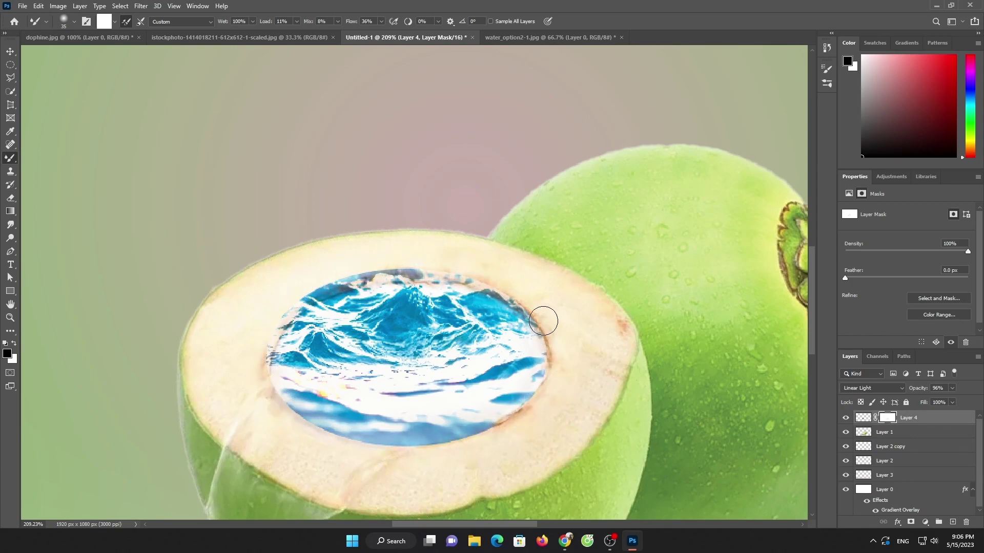
Bring up the water_option2-1.jpg document
scroll(243, 385, down, 3)
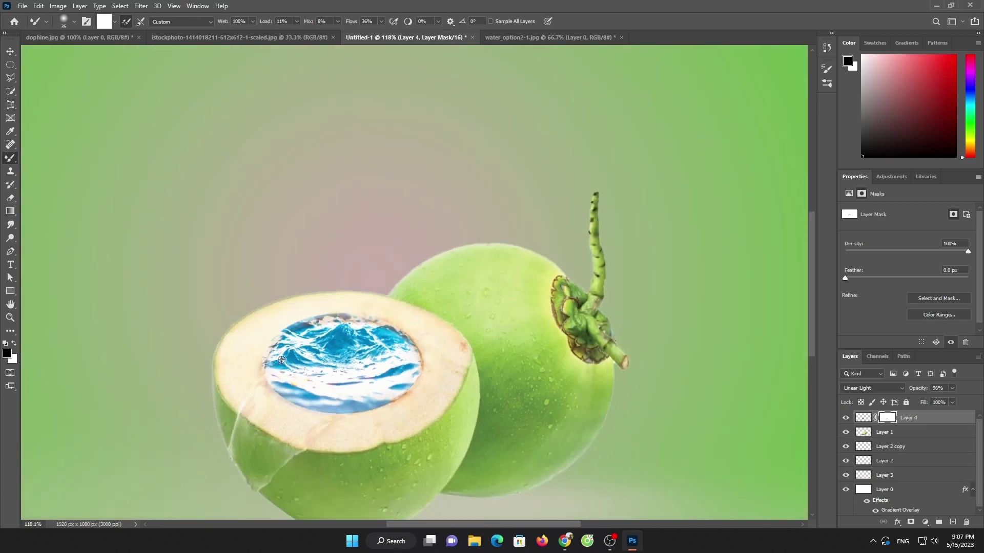
scroll(307, 340, down, 3)
scroll(358, 328, up, 2)
scroll(416, 315, up, 2)
scroll(417, 314, down, 2)
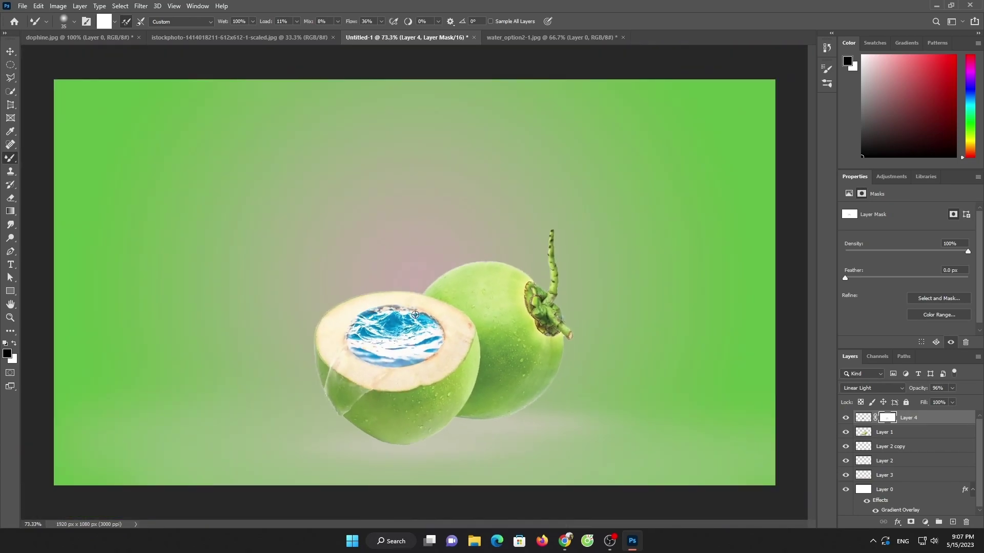
scroll(400, 246, down, 2)
click(614, 37)
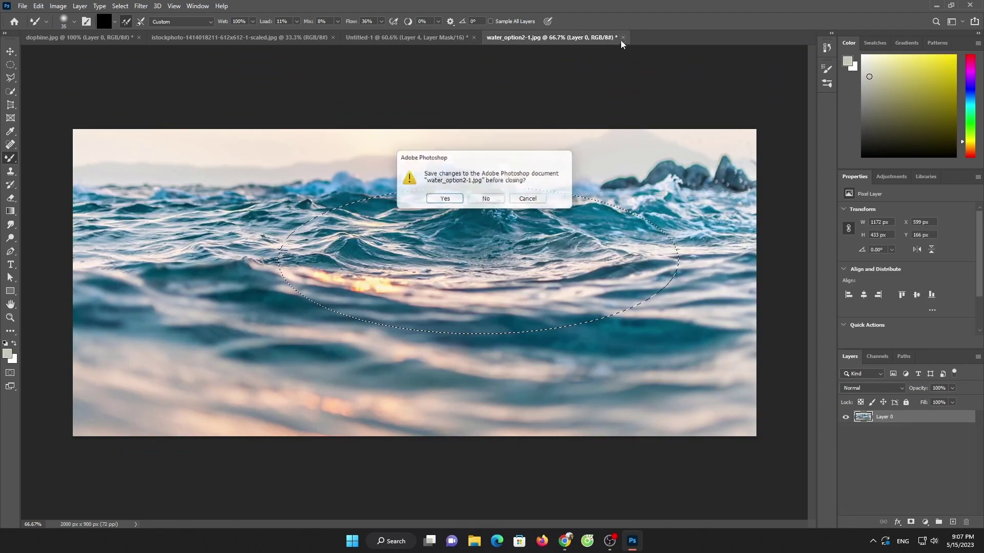
Close the water image unsaved and drag the selected dolphins into the coconut scene
click(489, 200)
click(266, 37)
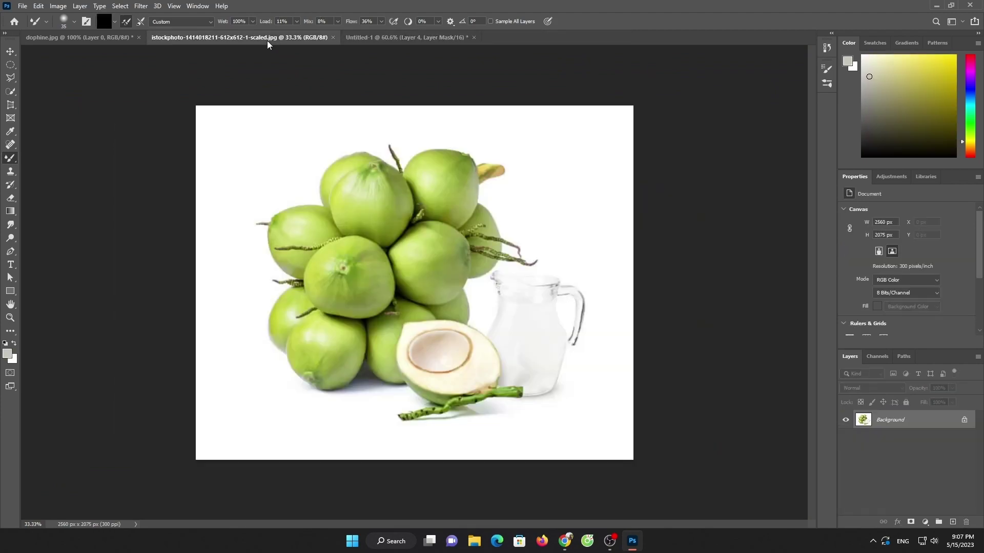
click(42, 37)
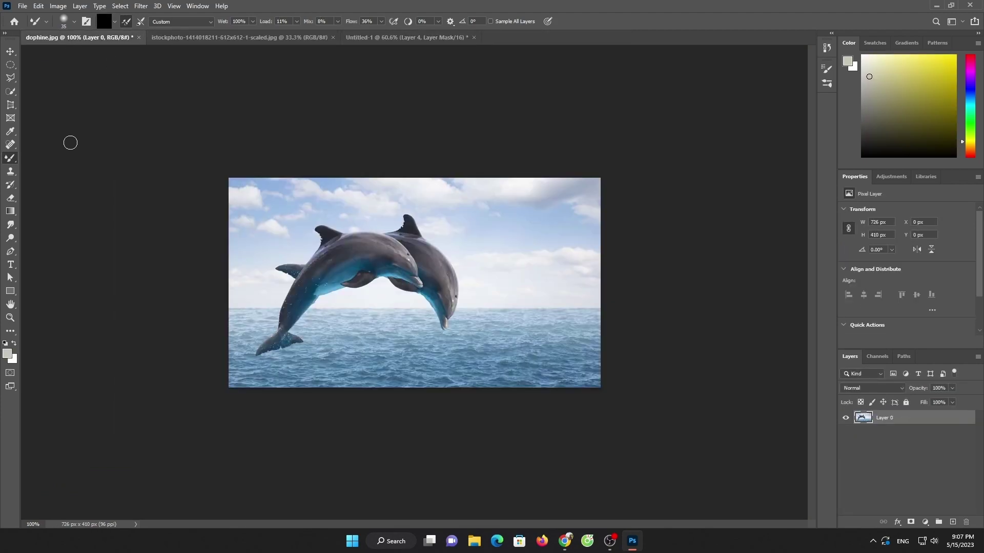
click(11, 93)
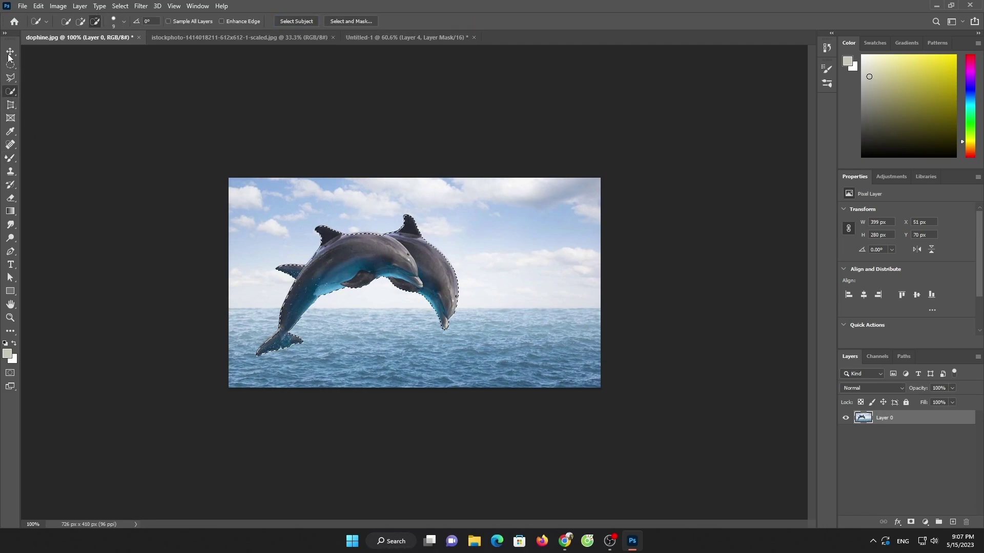
key(v)
mouse_move(345, 216)
mouse_down()
mouse_move(379, 69)
mouse_move(400, 84)
mouse_up()
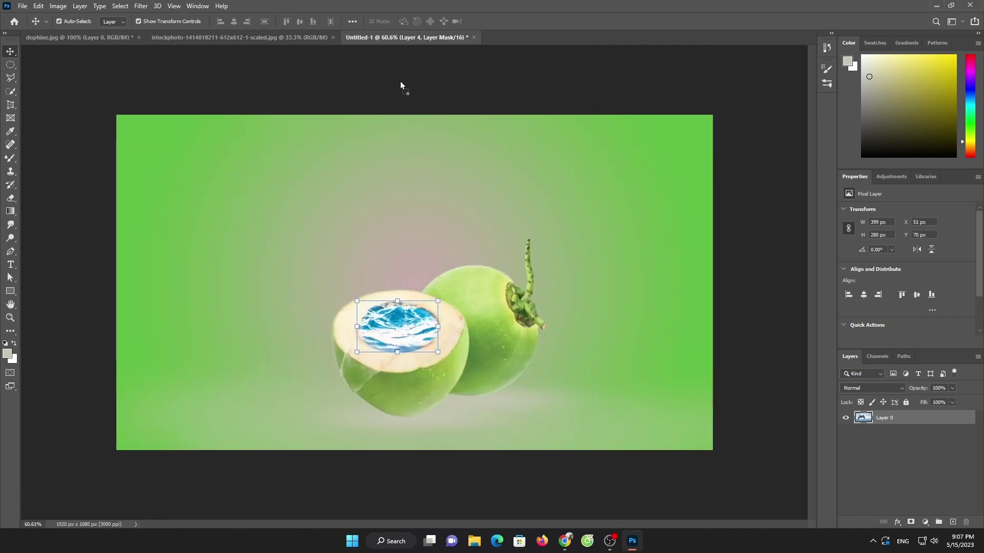
drag(412, 302, 478, 332)
Flip, rotate about 30° and resize the dolphins to 309×428 px over the coconut water
drag(490, 364, 496, 309)
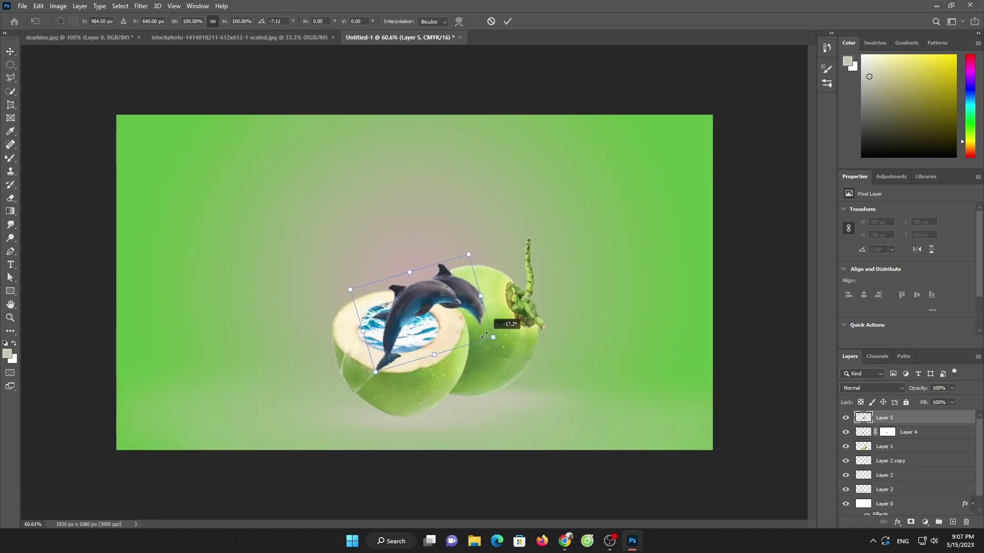
right_click(432, 299)
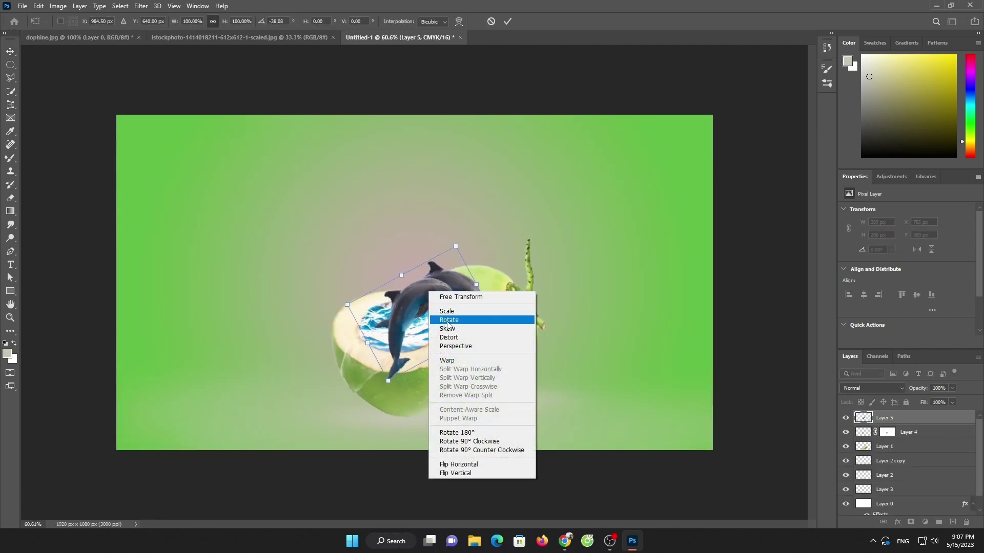
click(471, 463)
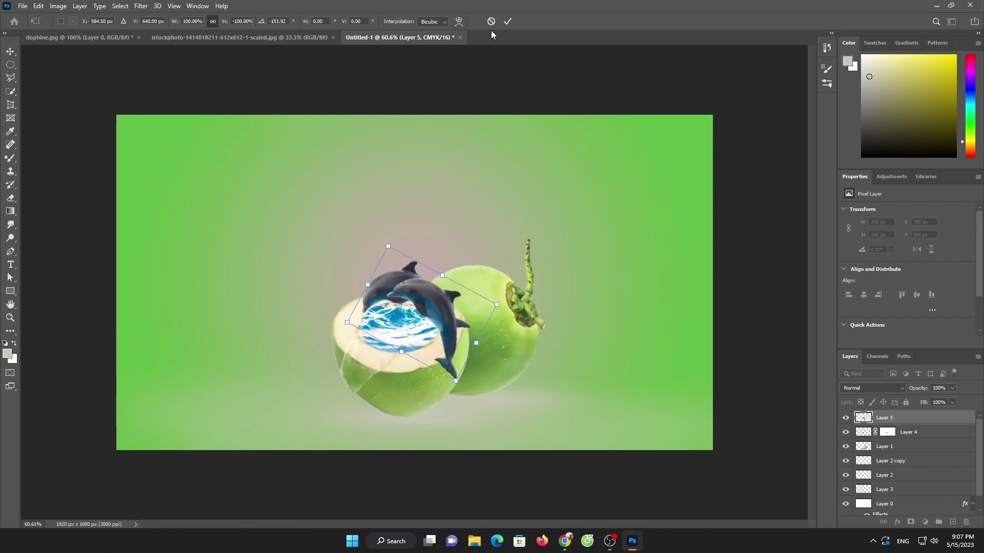
click(507, 21)
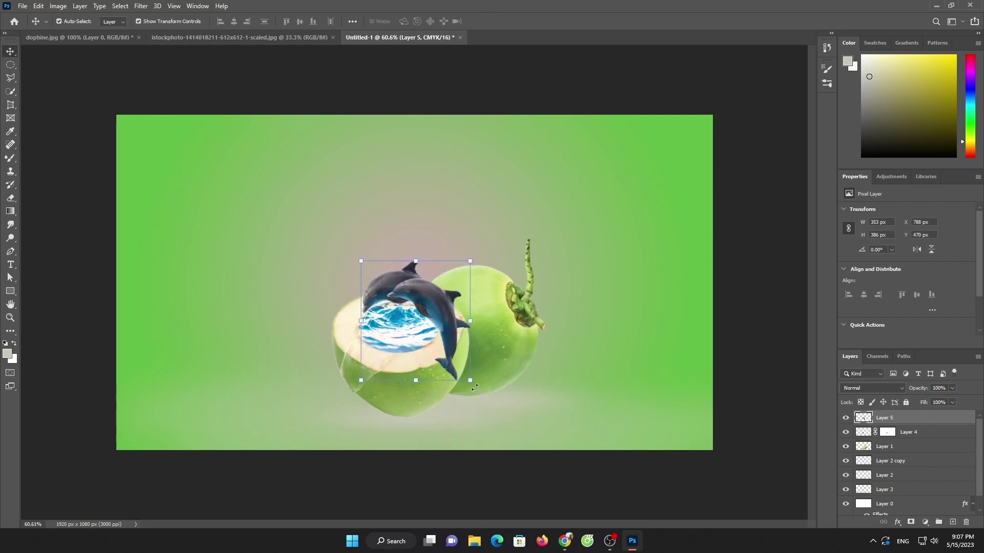
drag(474, 388, 425, 363)
drag(398, 239, 382, 164)
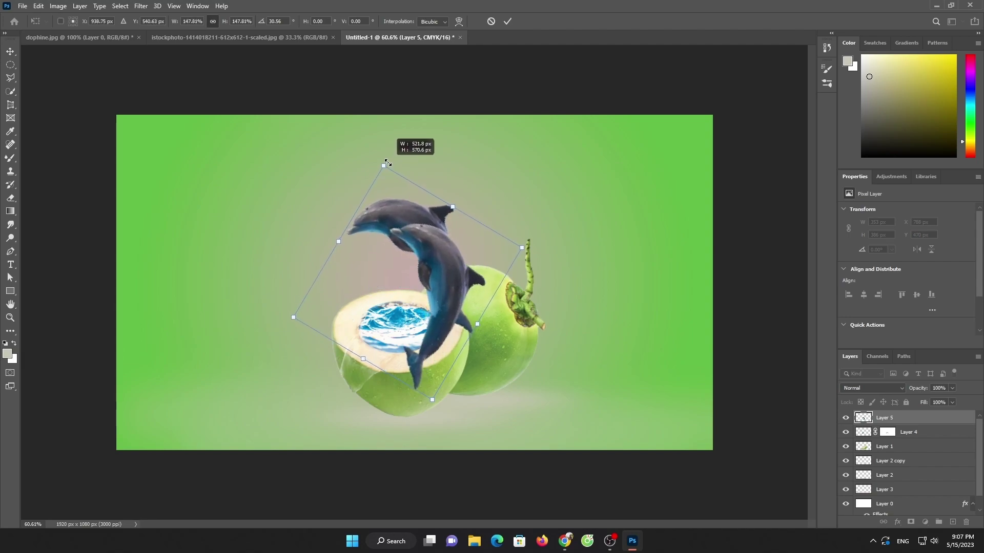
drag(442, 253, 415, 225)
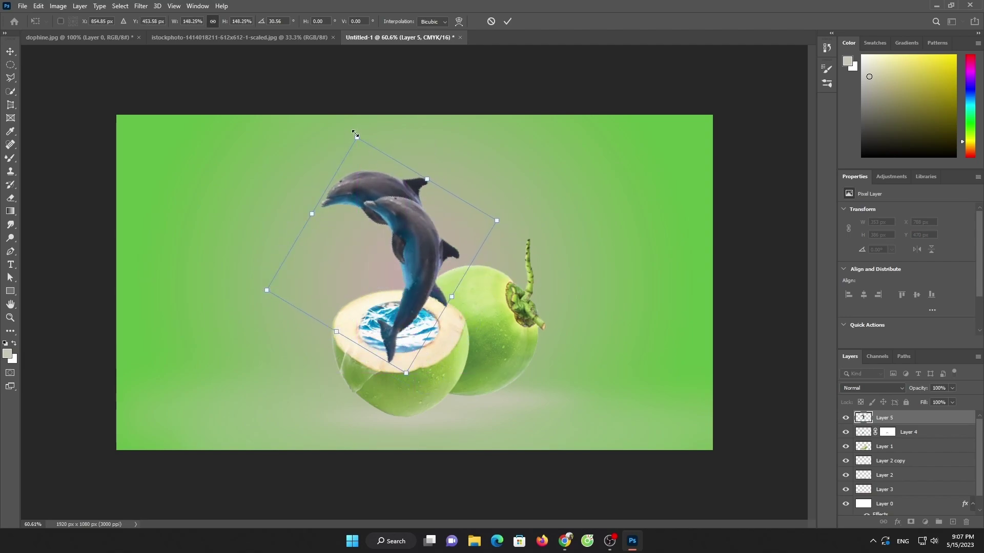
drag(355, 134, 370, 209)
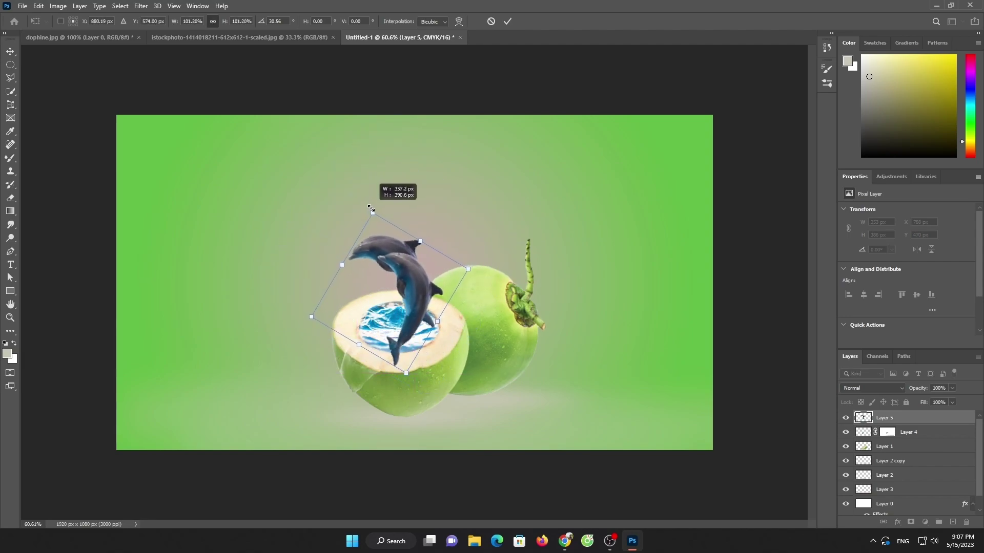
drag(411, 270, 395, 270)
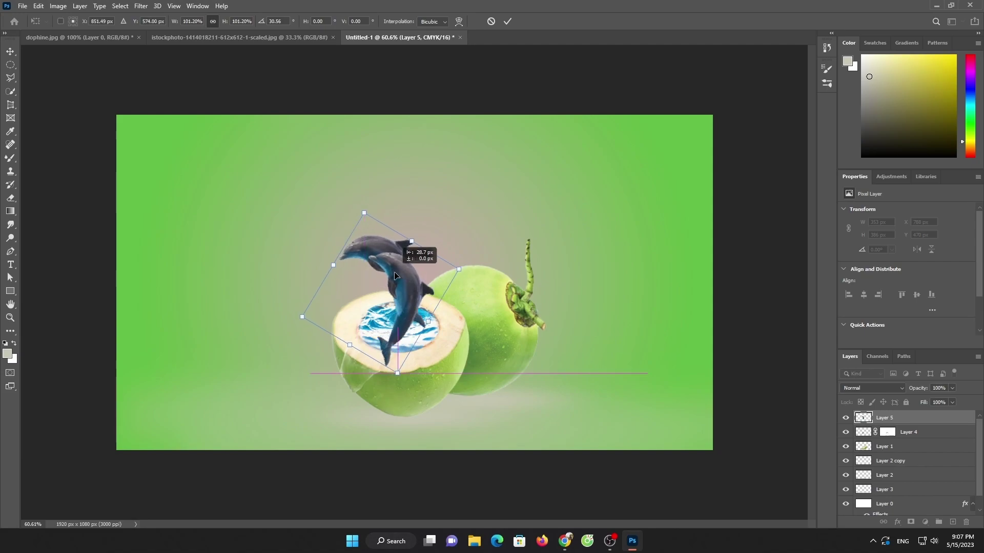
click(508, 21)
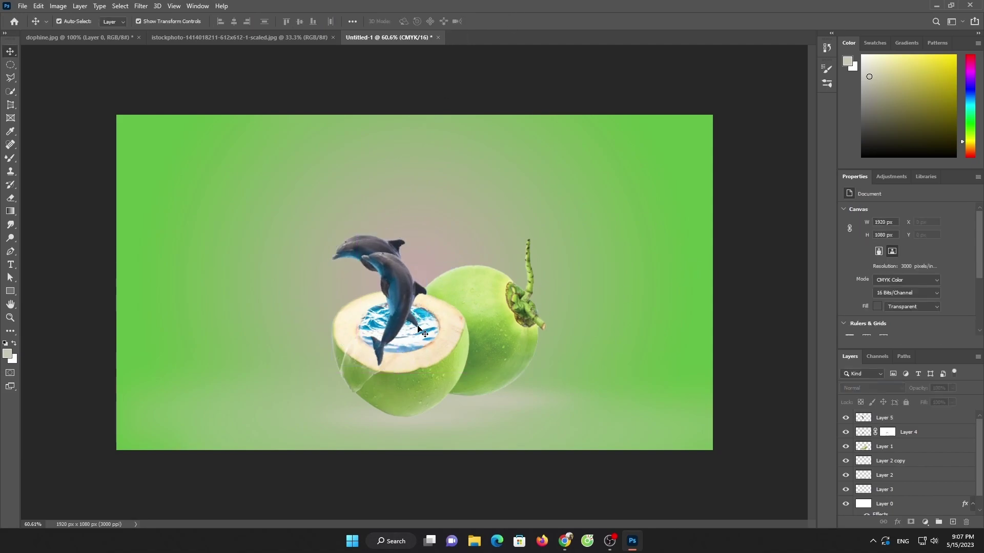
drag(418, 328, 427, 340)
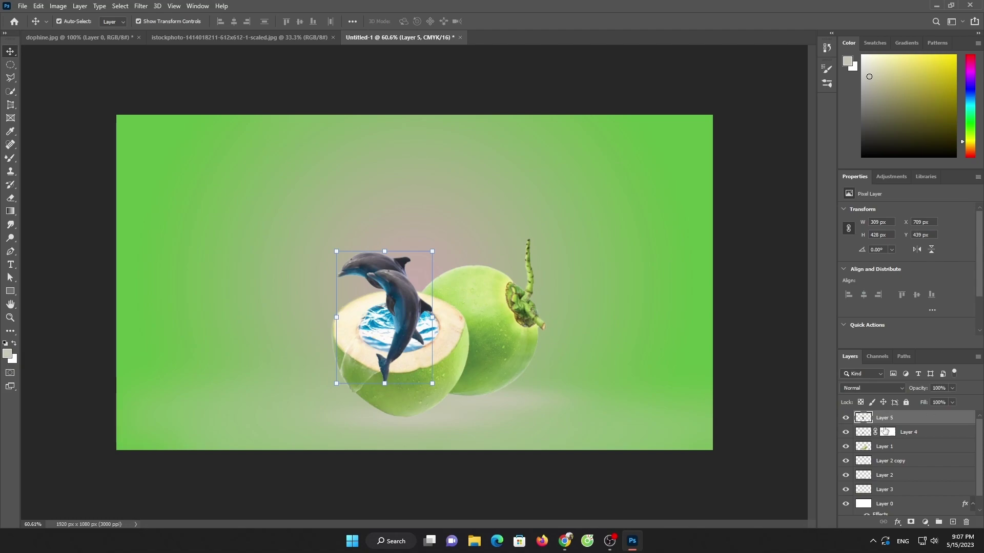
Add a mask to the dolphins layer and blend their lower body using a 100% Load Mixer Brush
click(909, 522)
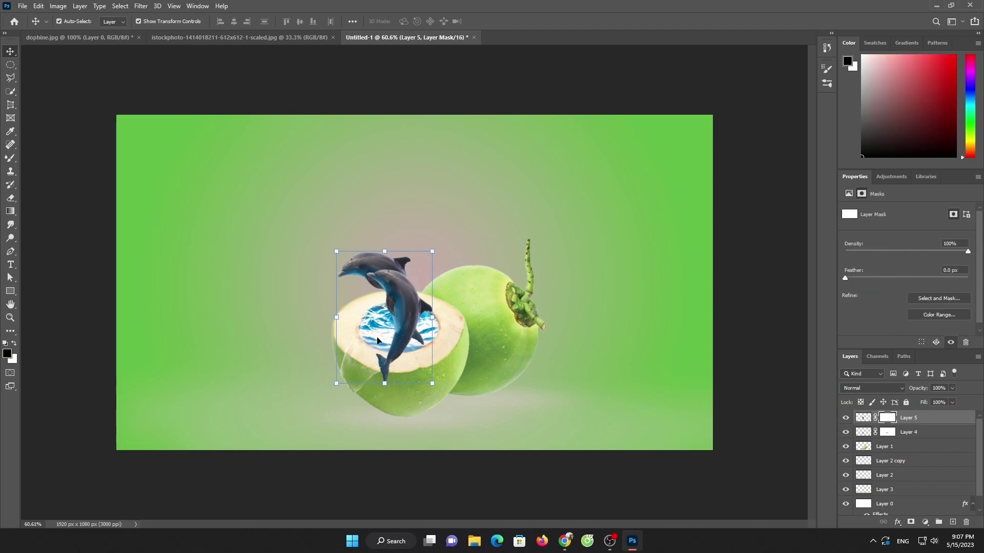
scroll(377, 340, up, 4)
scroll(376, 328, up, 1)
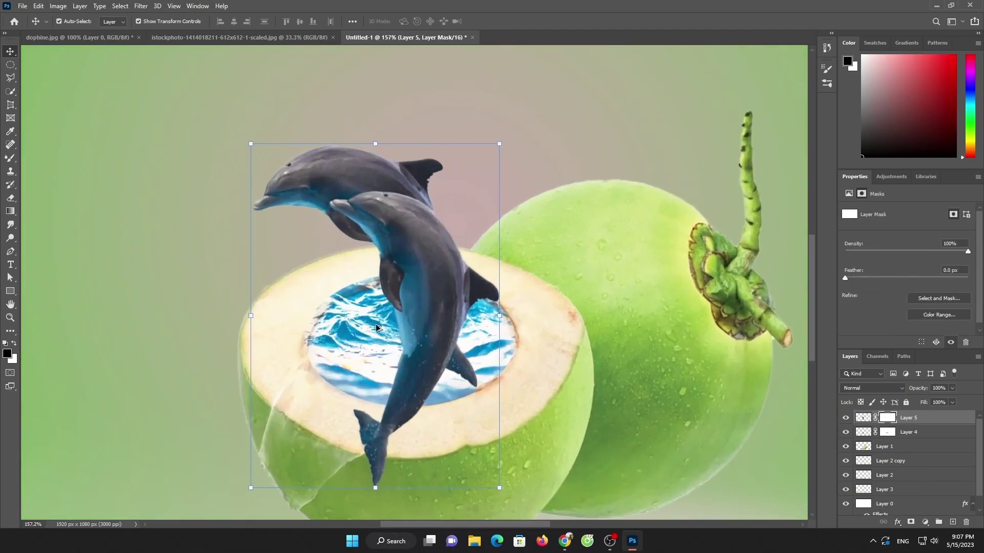
click(12, 158)
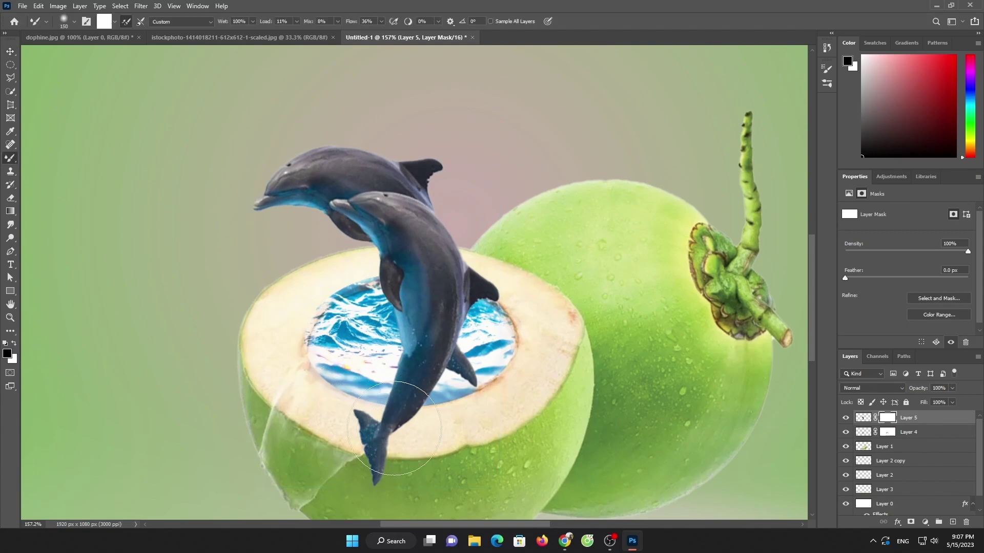
key(bracketright)
key(bracketright)
key(bracketright)
click(296, 21)
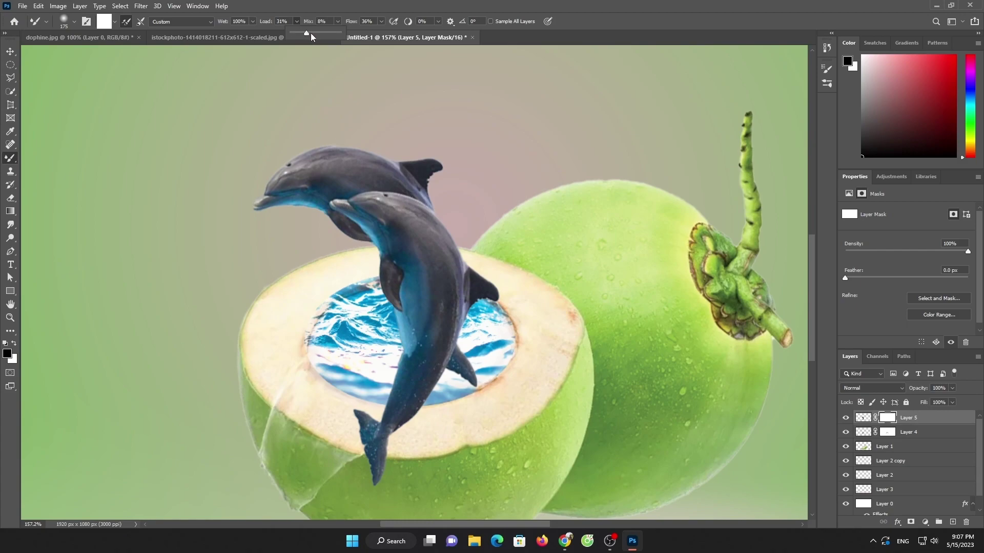
drag(307, 33, 311, 34)
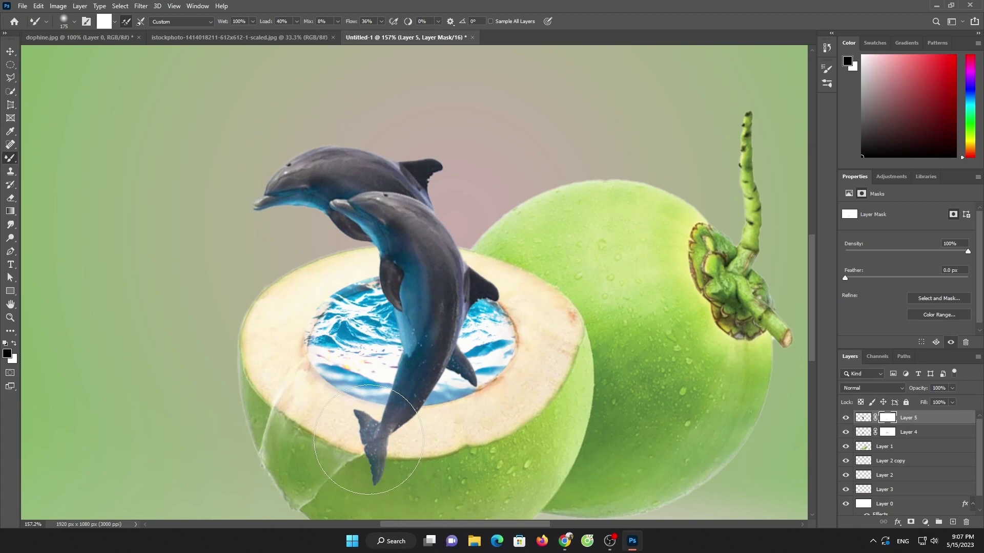
click(296, 21)
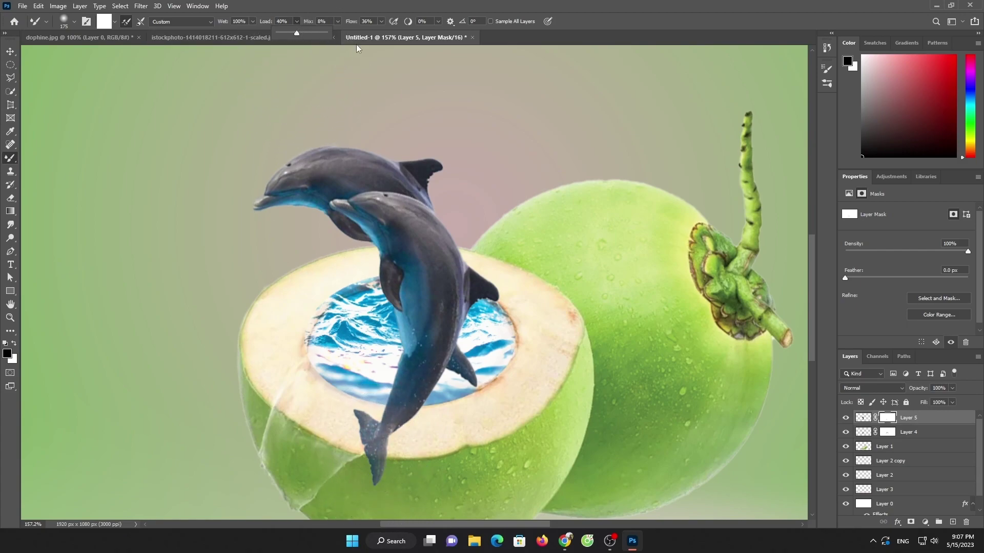
drag(296, 33, 327, 32)
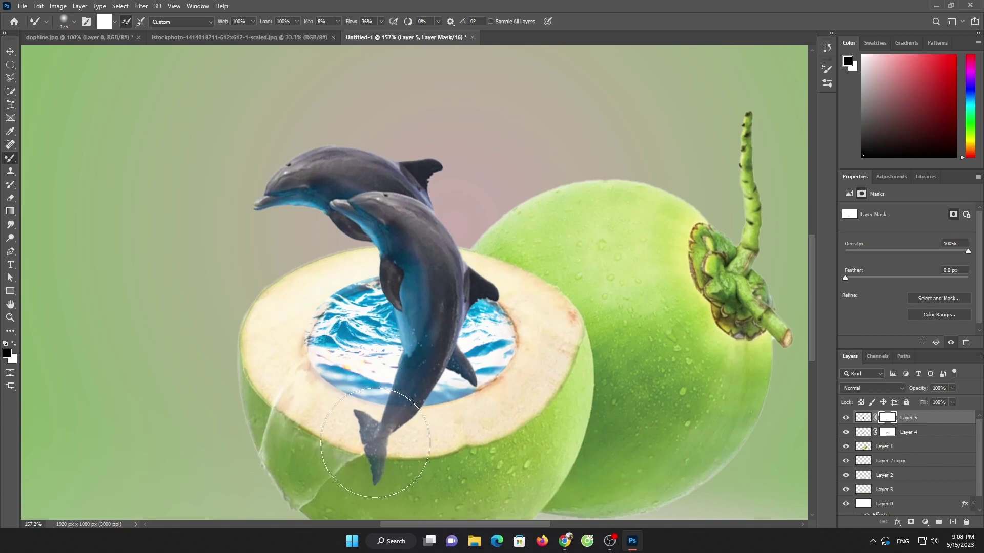
drag(375, 443, 388, 401)
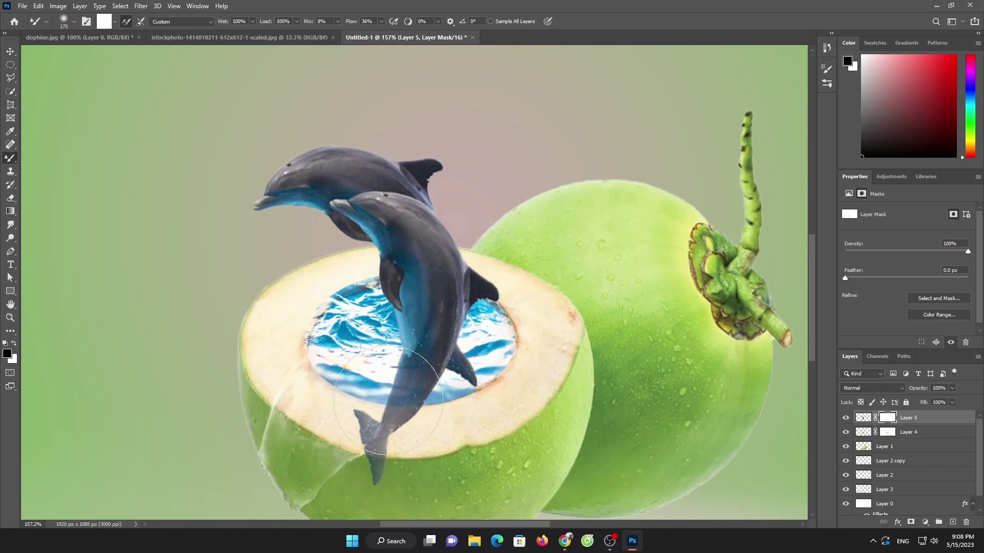
Erase the dolphins' tail below the coconut rim on Layer 5 with a soft round Eraser
click(11, 173)
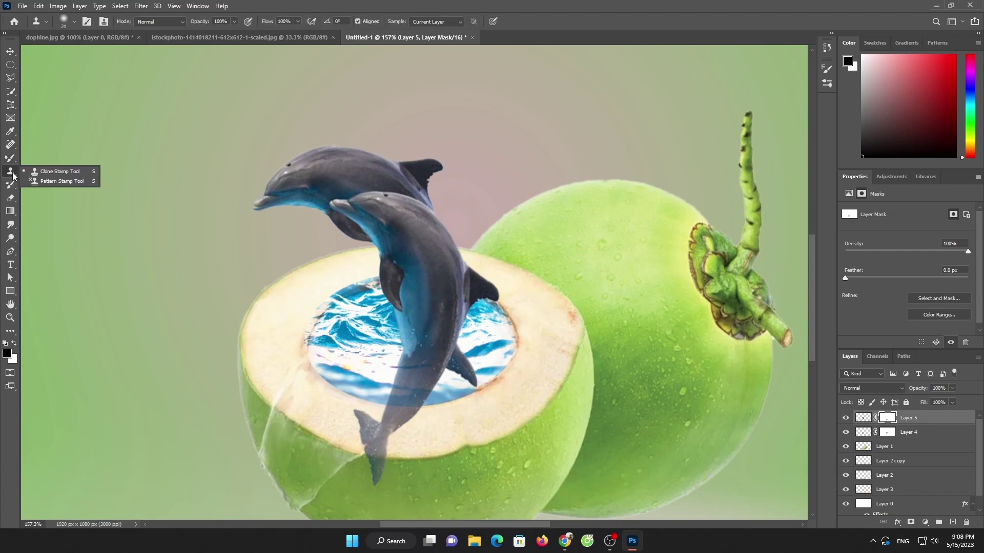
click(11, 199)
click(863, 417)
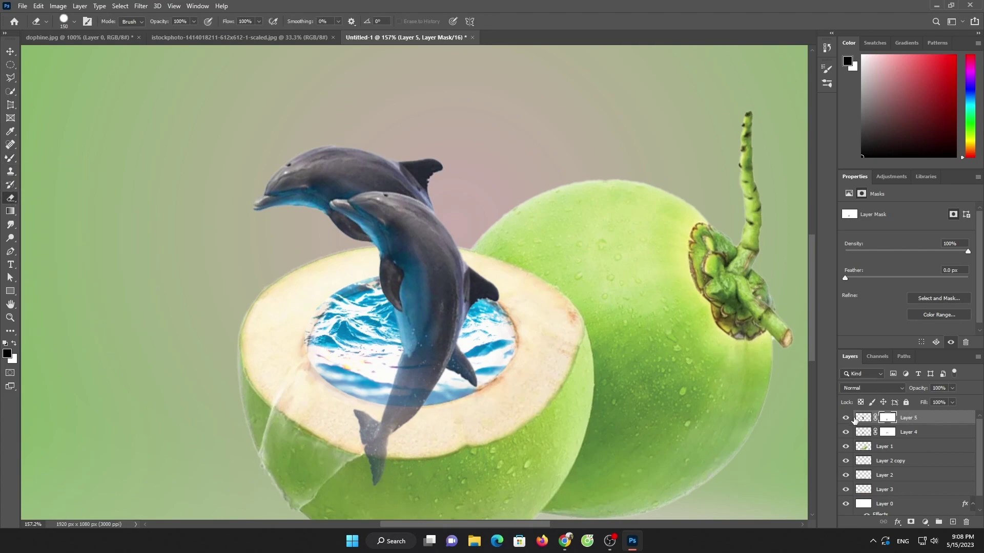
drag(373, 430, 369, 471)
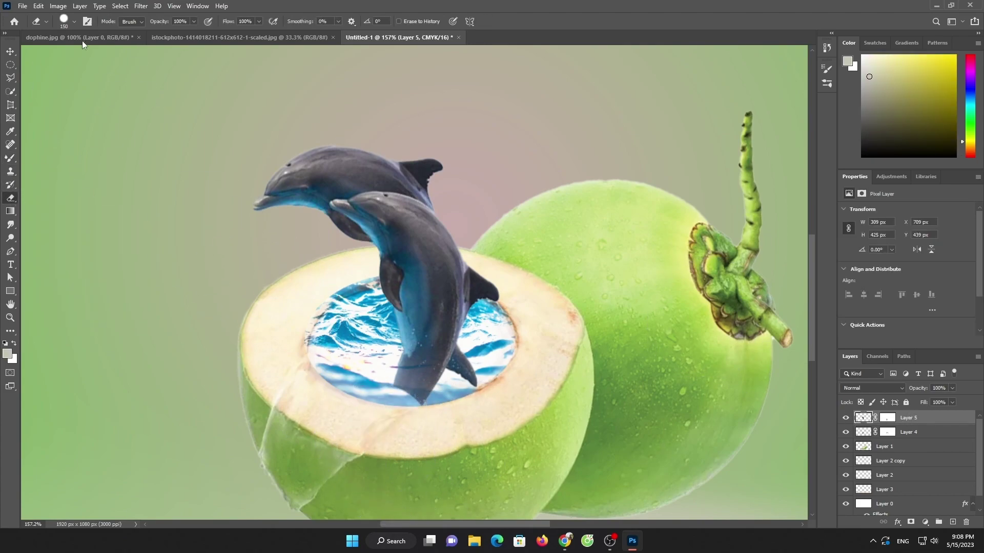
click(74, 21)
click(72, 150)
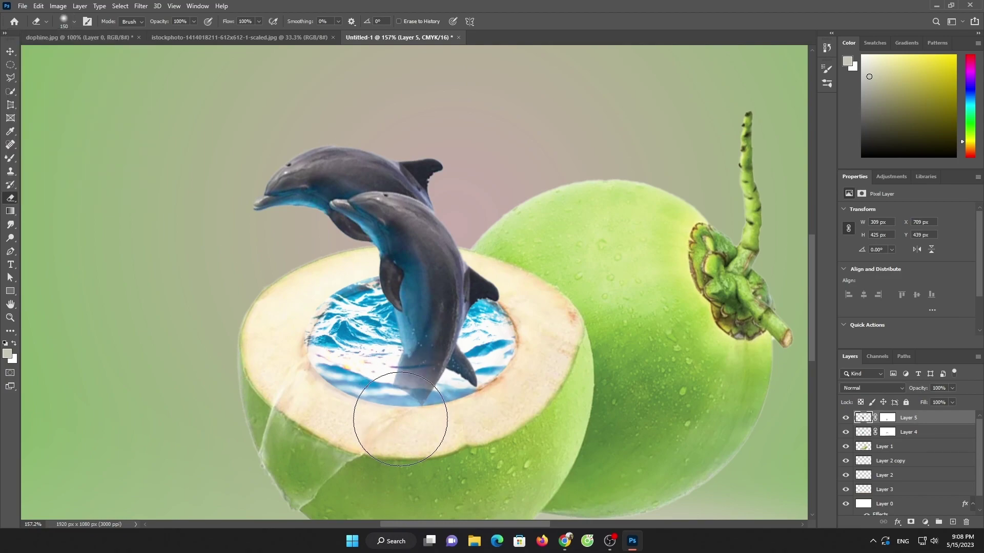
mouse_move(400, 417)
mouse_down()
mouse_move(378, 398)
mouse_move(389, 400)
mouse_up()
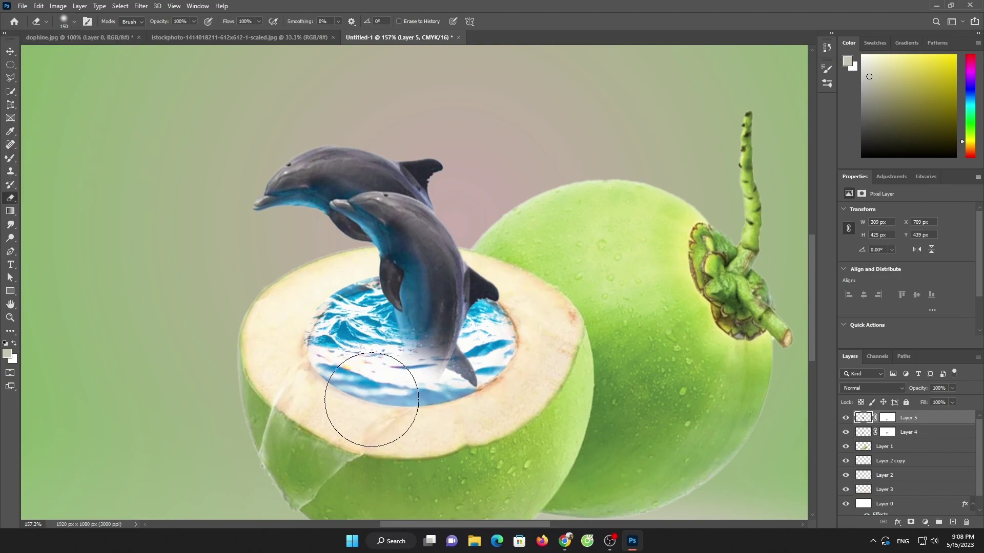
scroll(511, 293, down, 5)
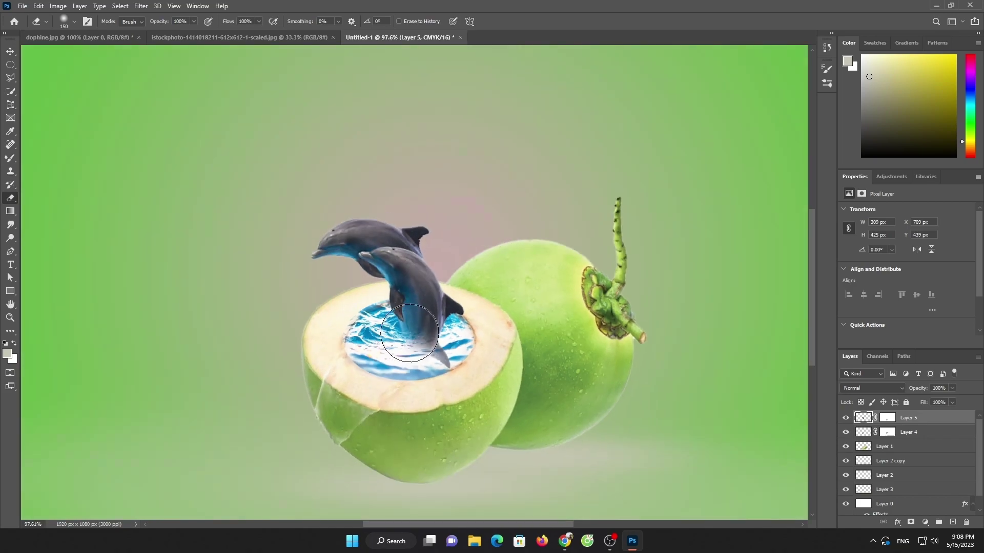
scroll(491, 293, up, 2)
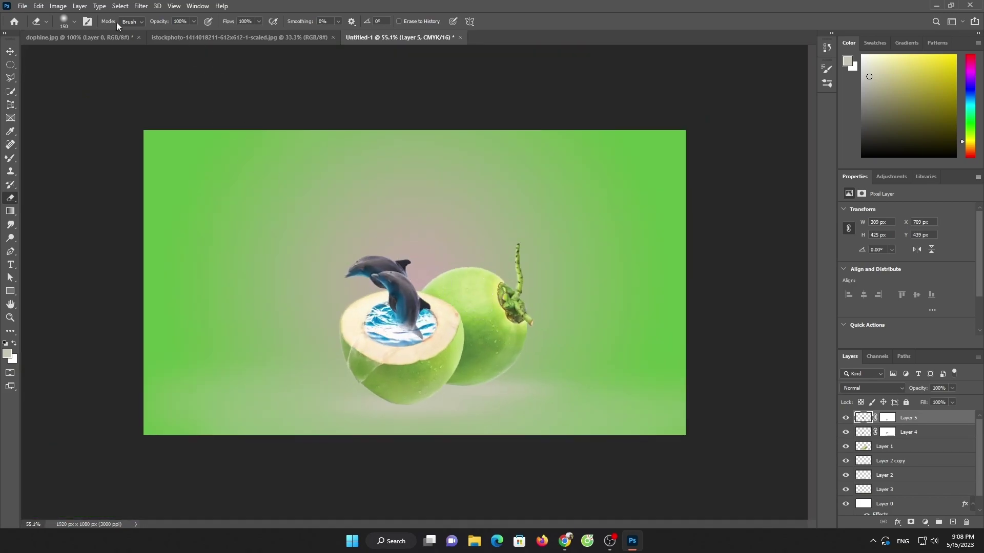
Open the pngwing.com (1) water-splash image
click(23, 6)
click(31, 29)
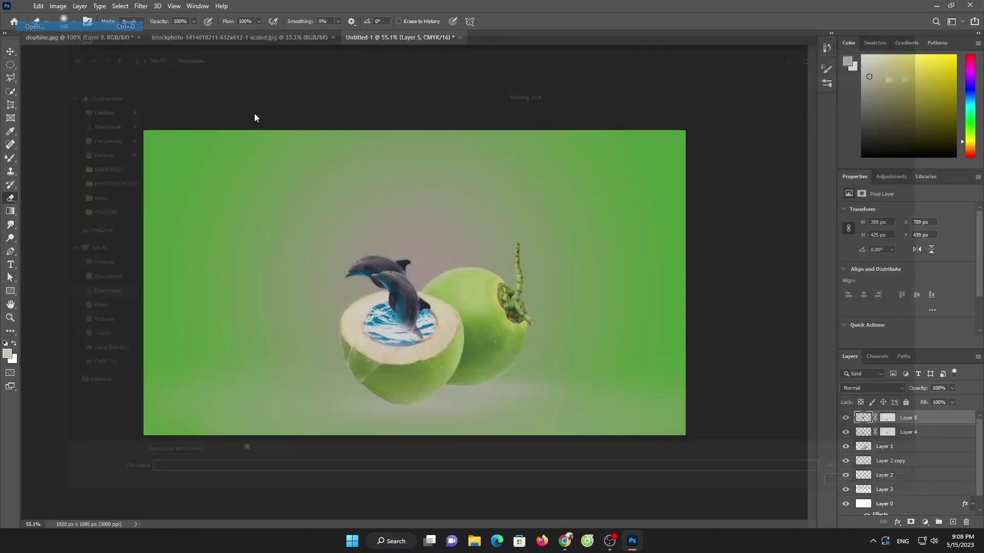
scroll(767, 255, down, 3)
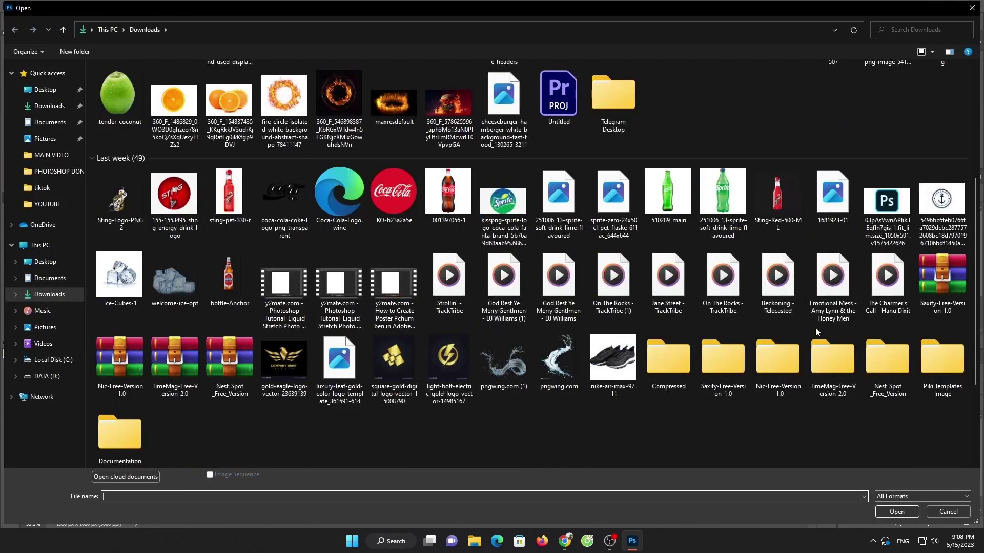
double_click(504, 362)
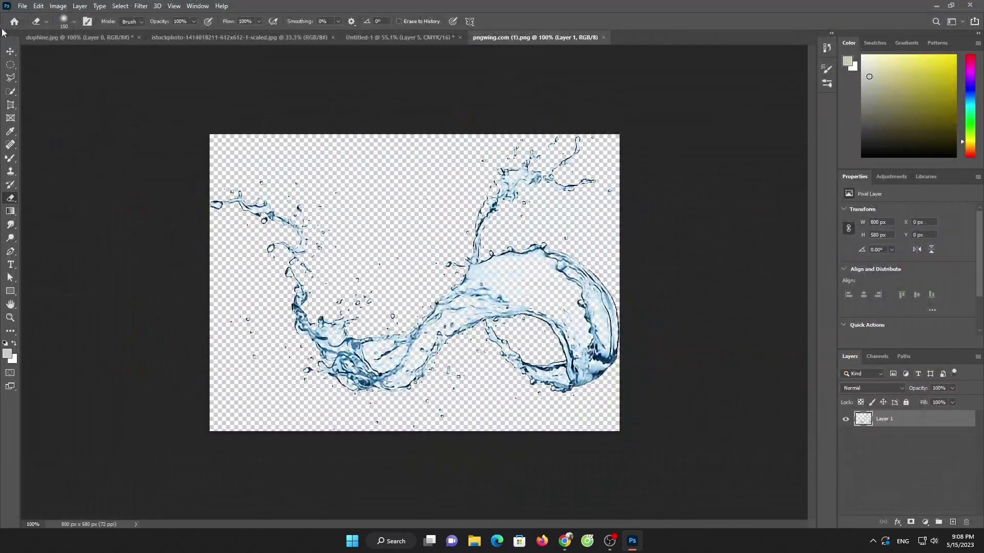
Bring the splash into Untitled-1 as Layer 6, shrunk onto the coconut opening
drag(112, 40, 306, 220)
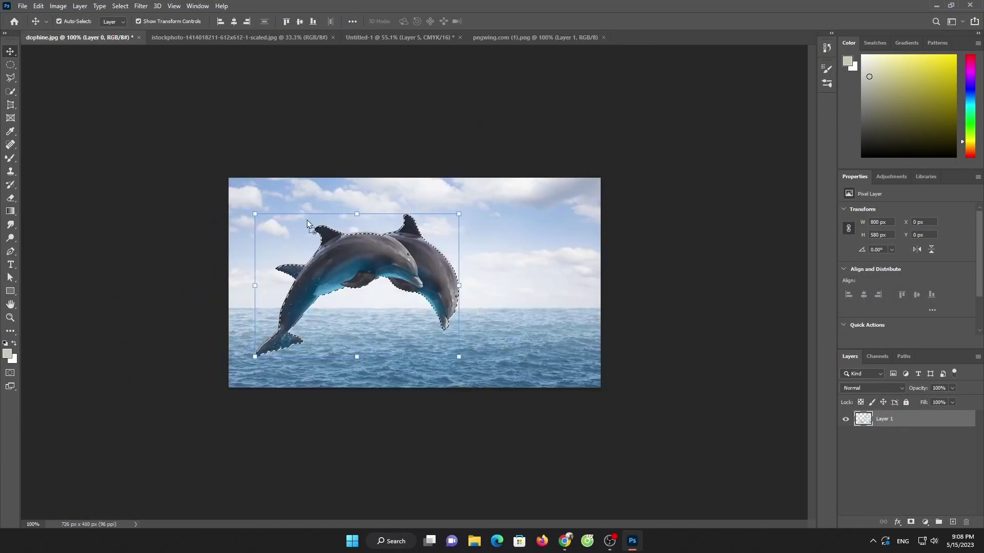
drag(360, 34, 361, 34)
drag(411, 310, 411, 309)
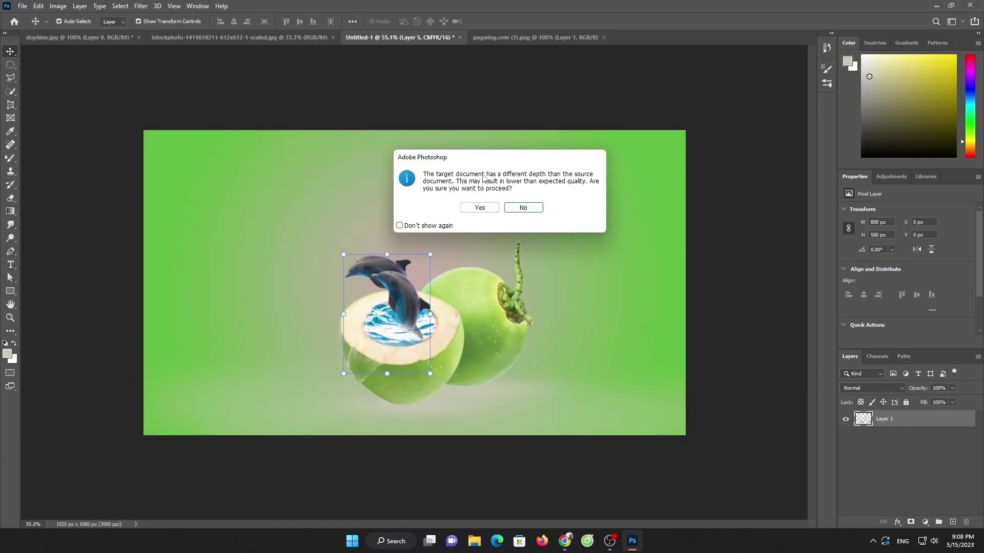
click(484, 206)
mouse_move(526, 238)
mouse_down()
mouse_move(363, 351)
mouse_move(419, 326)
mouse_move(410, 353)
mouse_move(406, 323)
mouse_move(403, 331)
mouse_up()
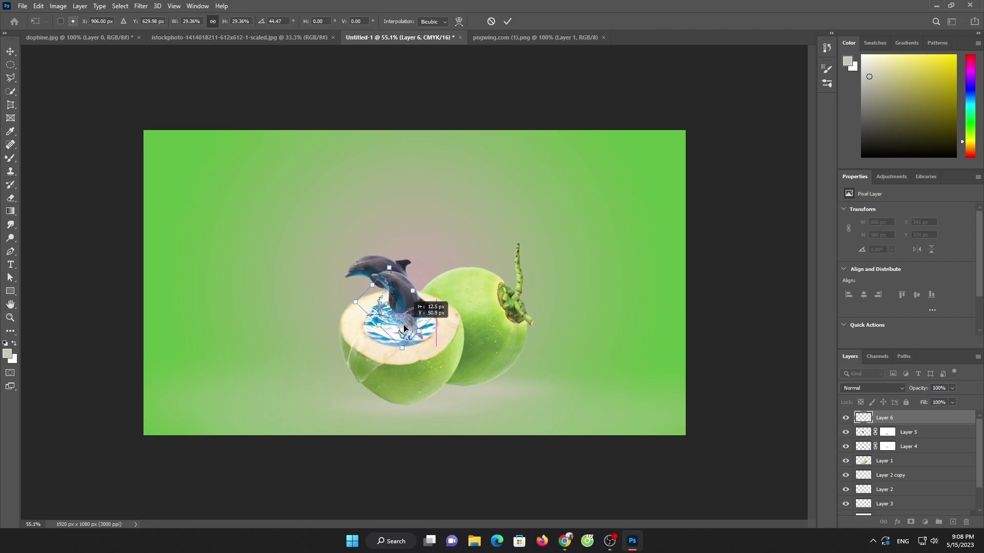
Commit the splash placement, then duplicate it and rotate the copy about 41 degrees
click(509, 21)
scroll(433, 264, up, 5)
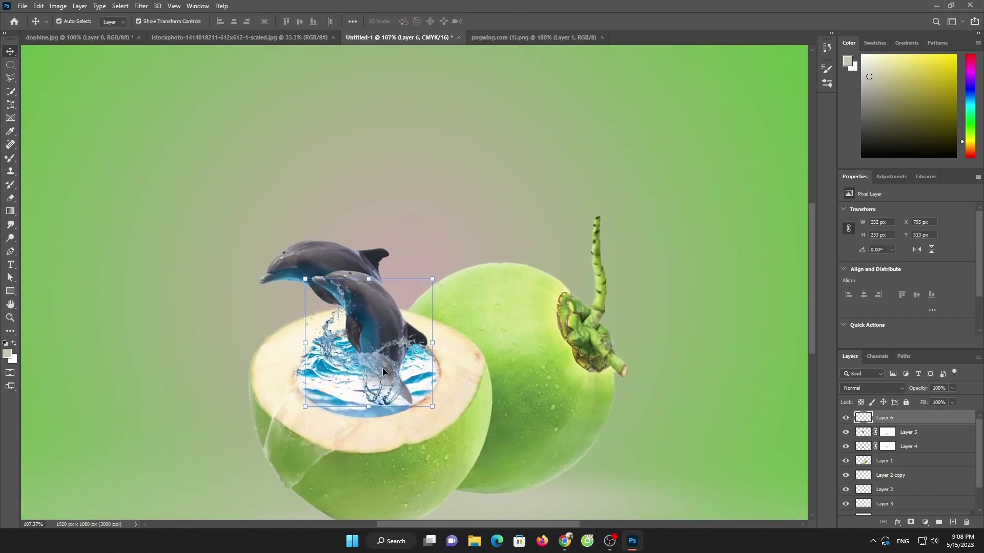
drag(382, 368, 424, 352)
right_click(425, 353)
click(471, 326)
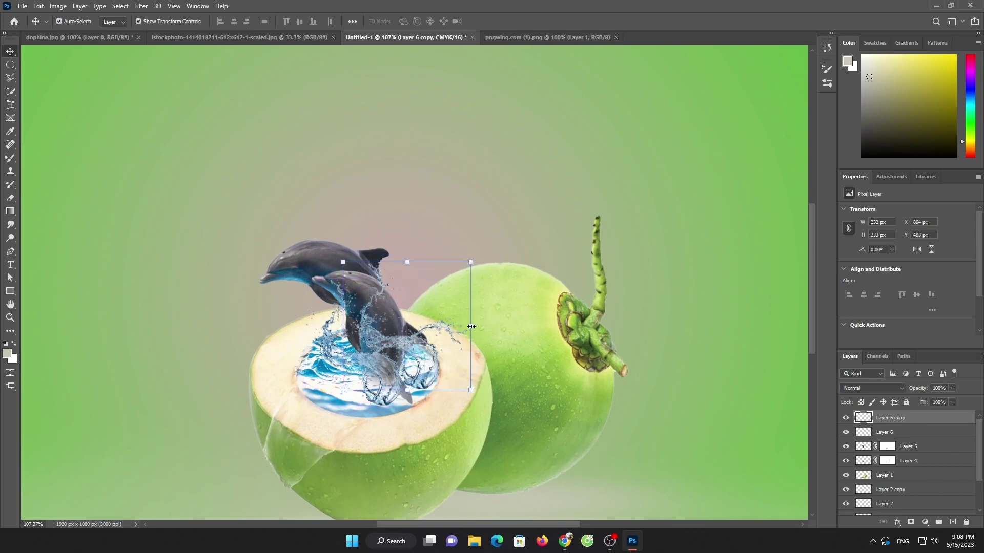
right_click(472, 327)
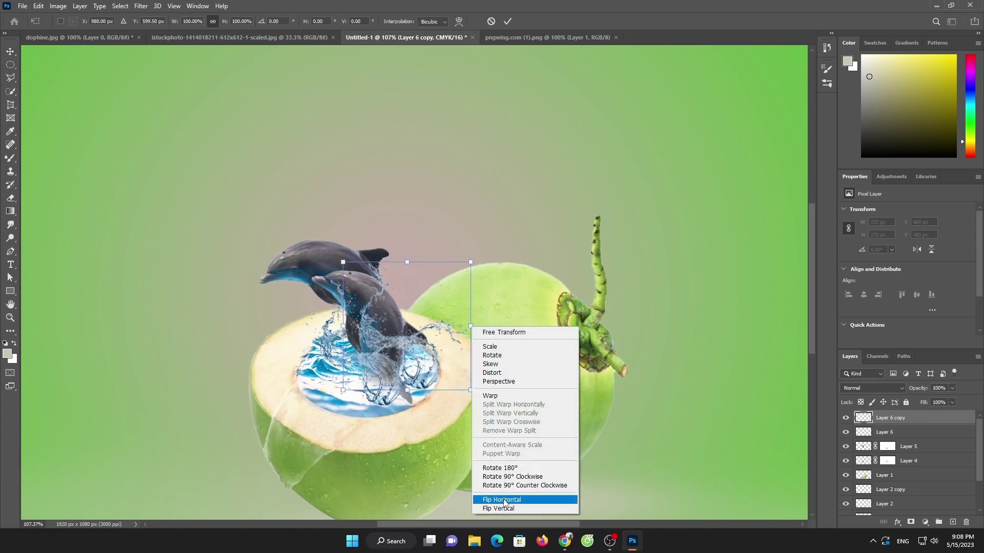
click(504, 500)
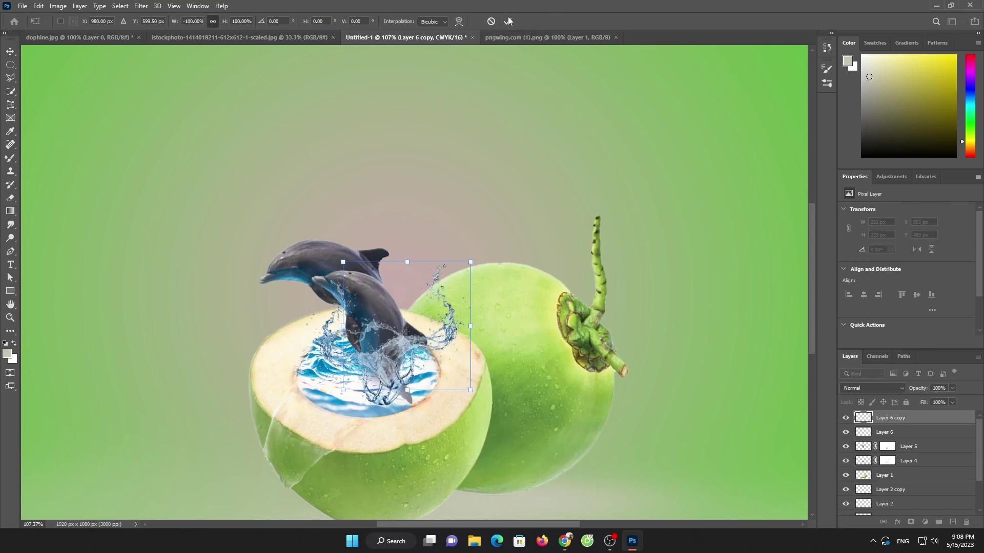
click(493, 24)
drag(482, 397, 479, 324)
drag(420, 351, 397, 327)
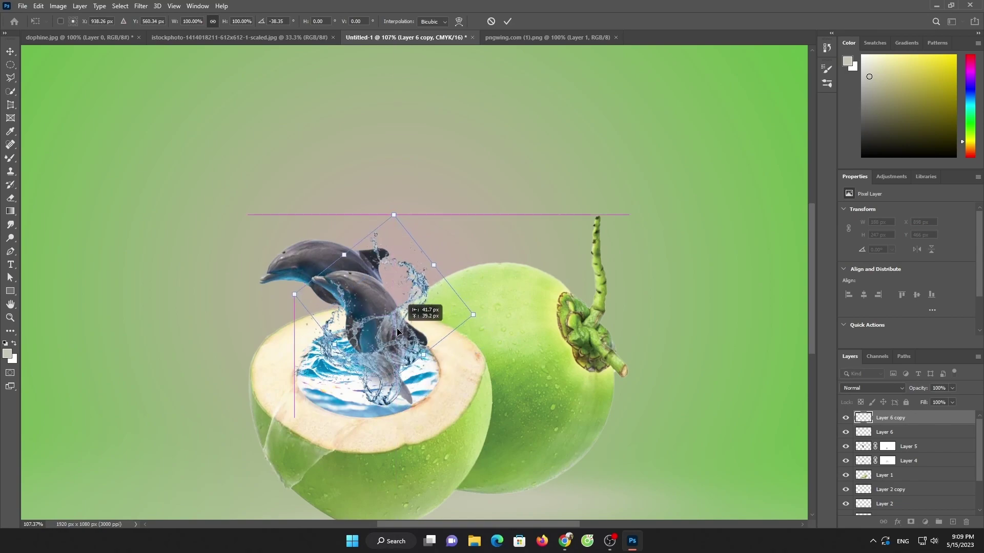
key(Return)
Shift the original splash right and down, and nudge Layer 6 copy left and down
drag(366, 357, 376, 374)
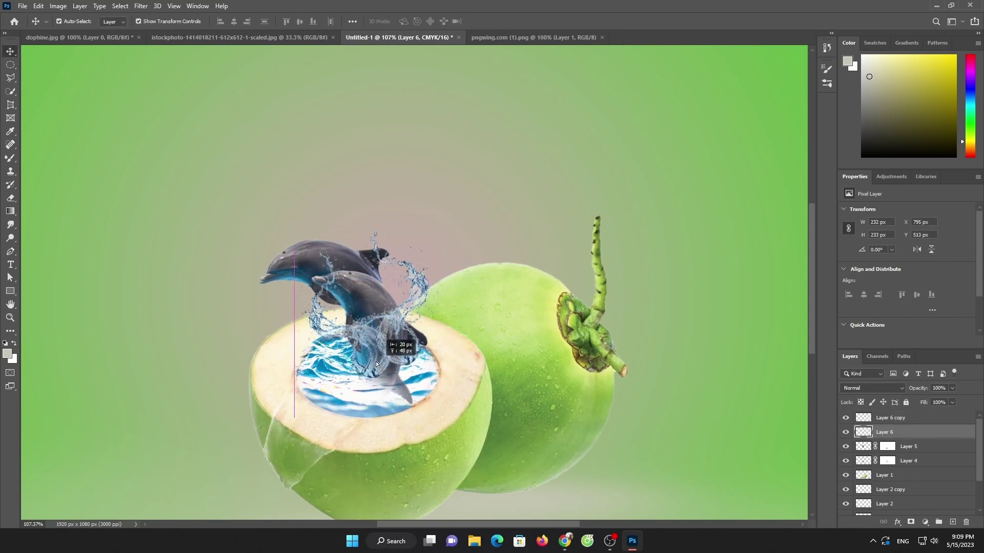
click(712, 351)
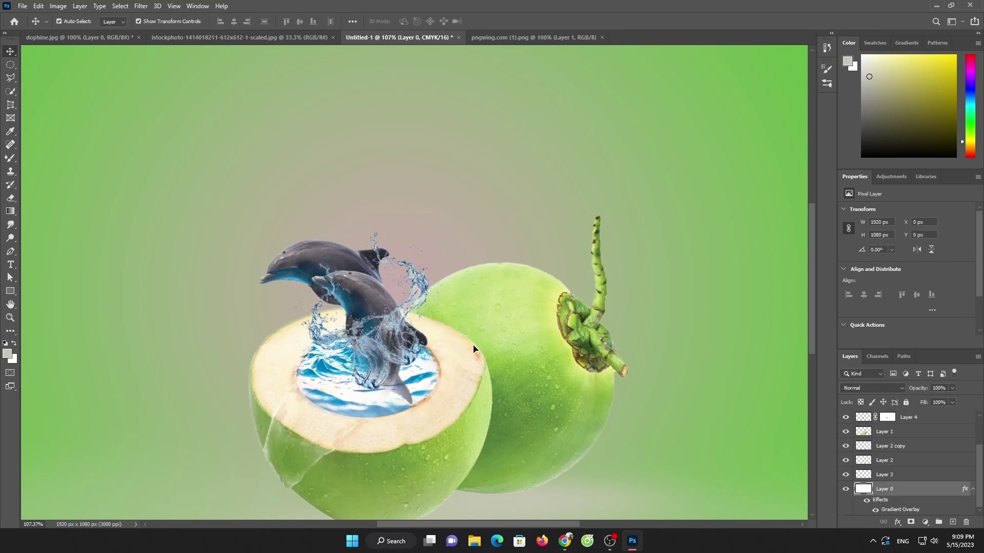
click(405, 350)
drag(405, 351, 392, 376)
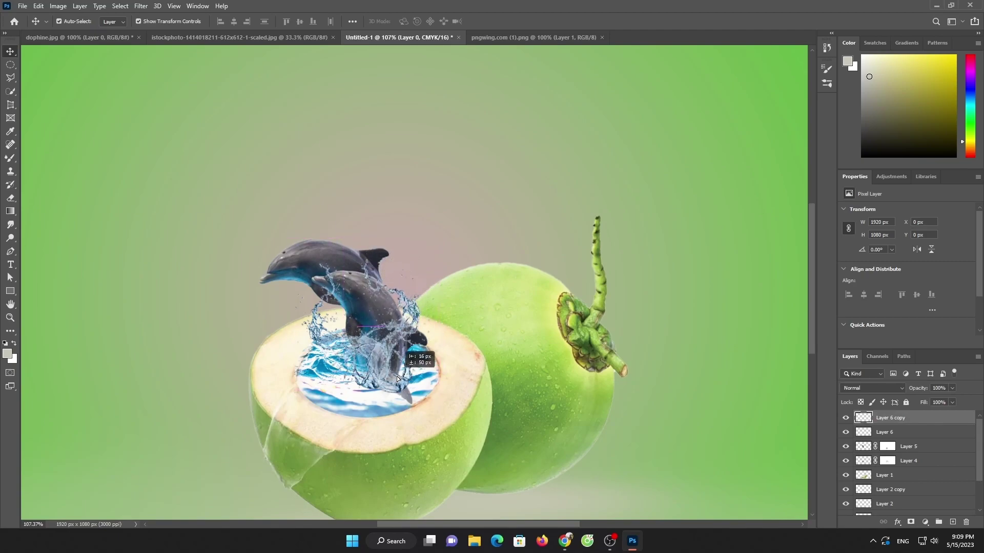
Select both Layer 6 copy and Layer 6 in the Layers panel
click(716, 241)
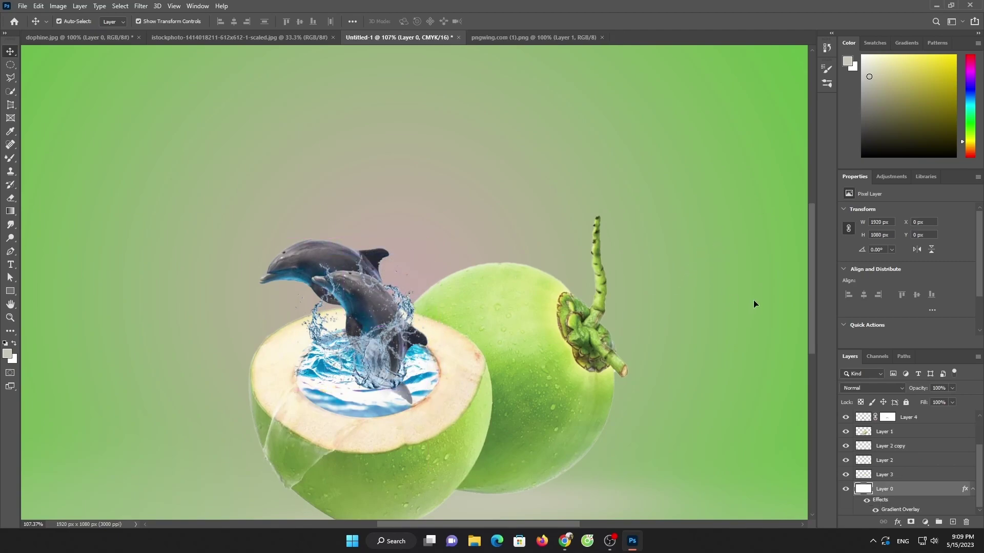
scroll(908, 419, up, 3)
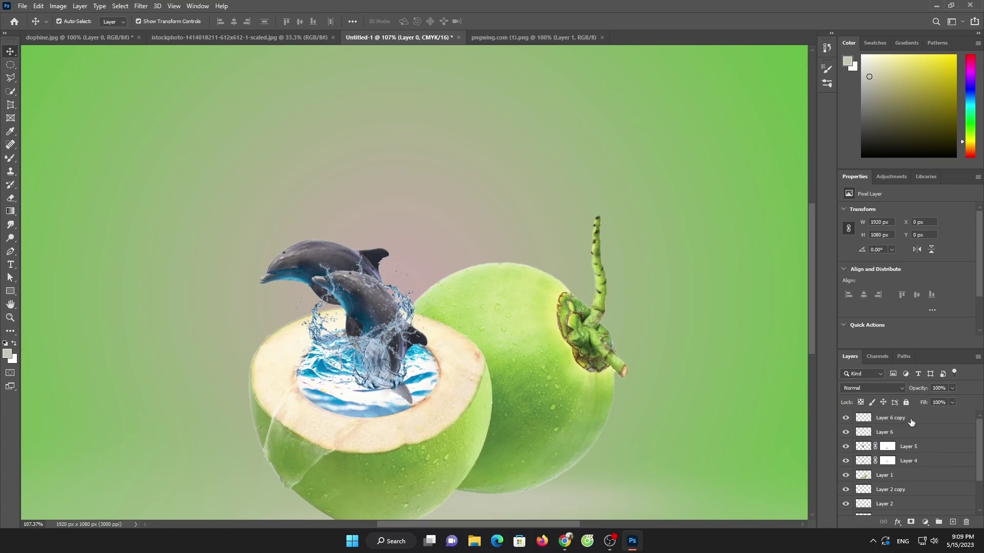
click(908, 420)
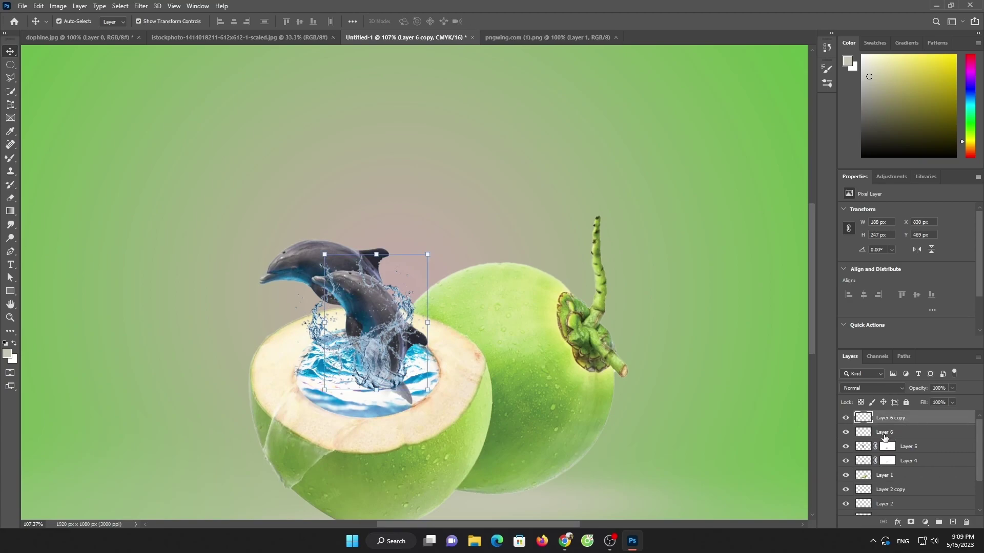
ctrl+click(883, 433)
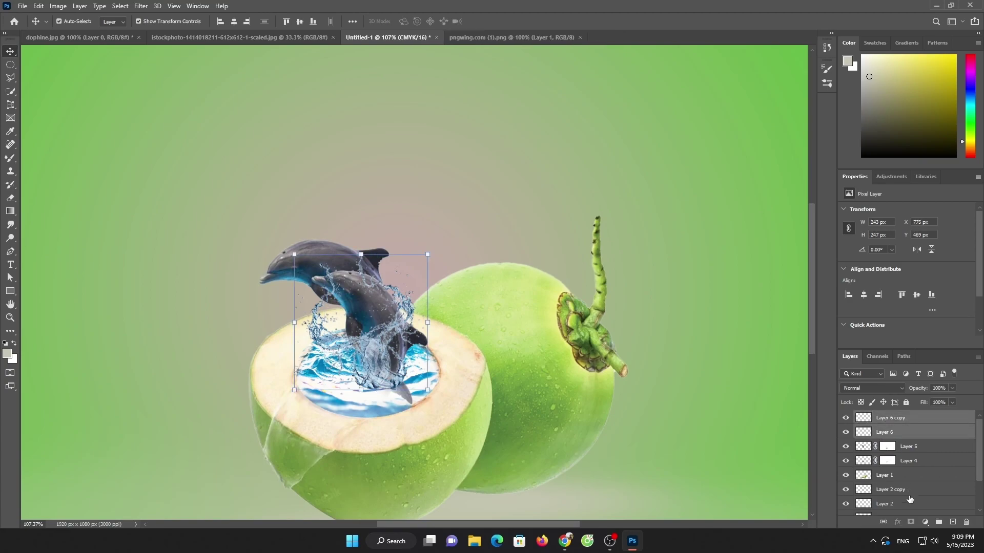
With the Eraser on Layer 6, remove the stray splash over the lower coconut water
click(885, 419)
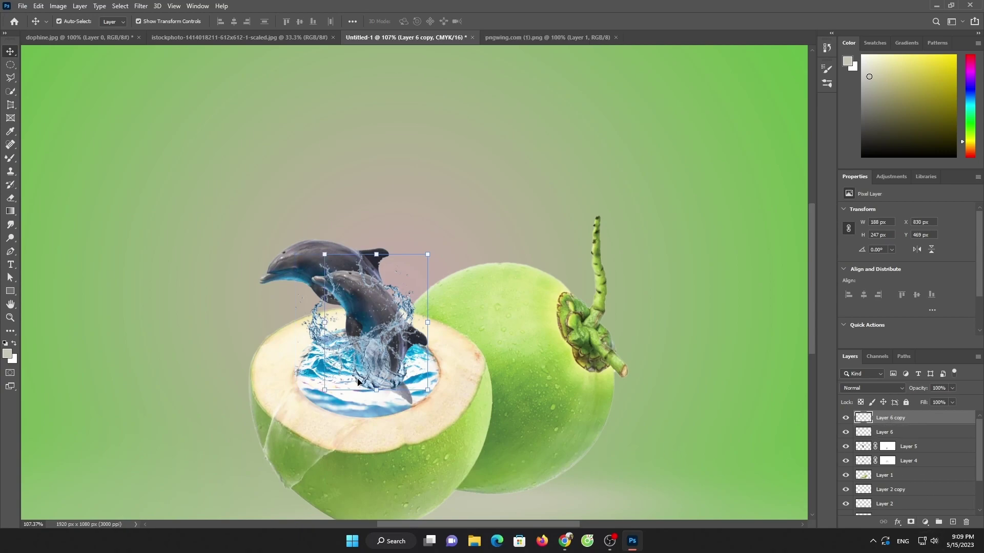
scroll(357, 381, up, 3)
scroll(379, 379, up, 2)
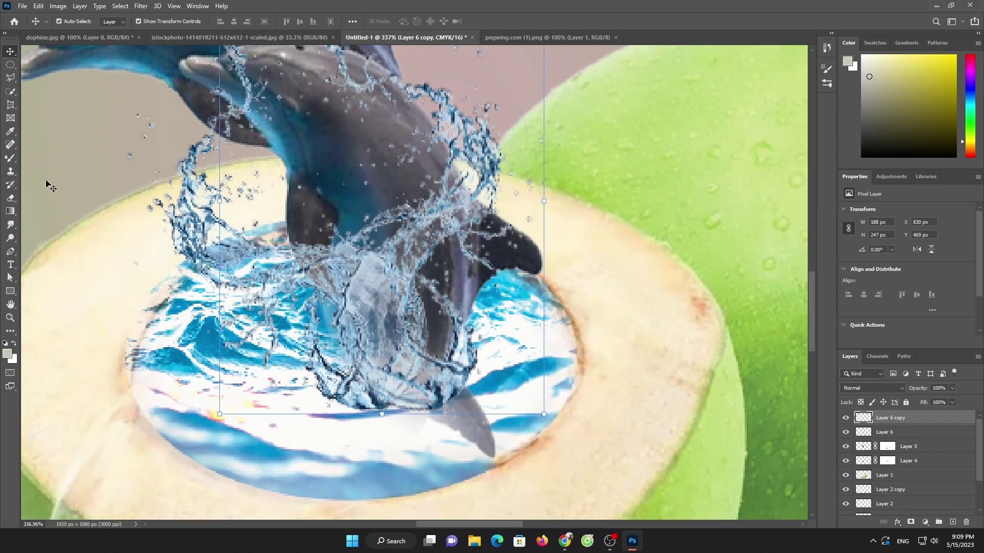
click(10, 198)
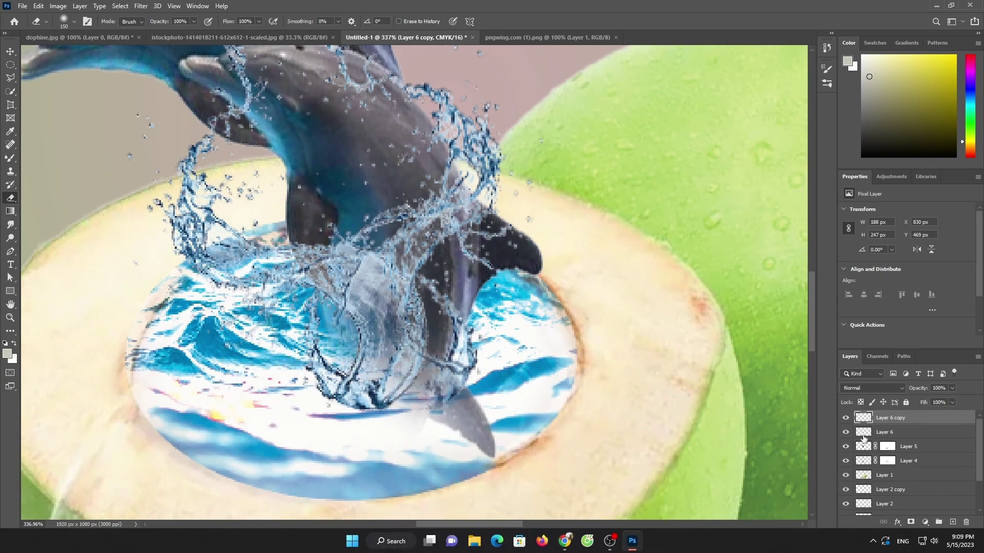
click(863, 432)
drag(318, 461, 288, 454)
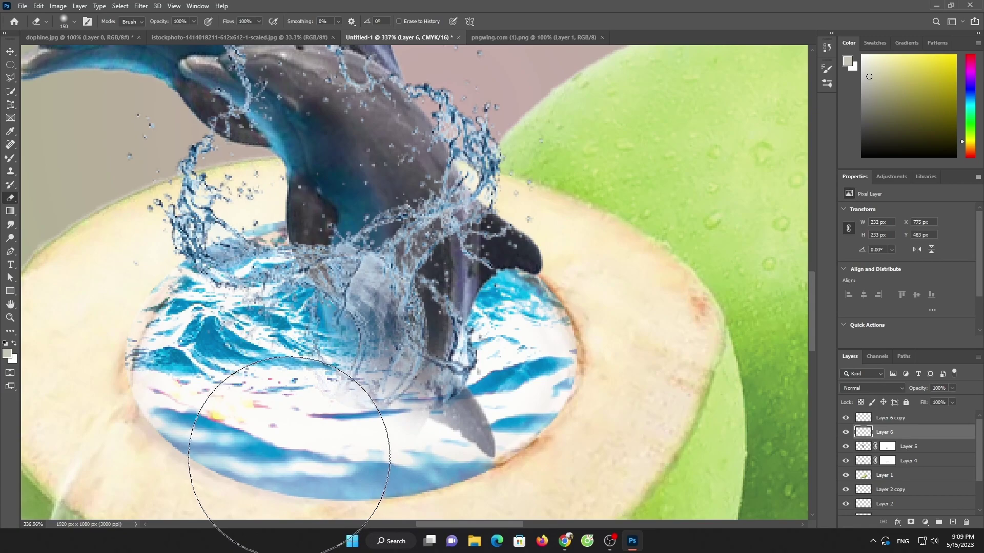
scroll(405, 461, down, 3)
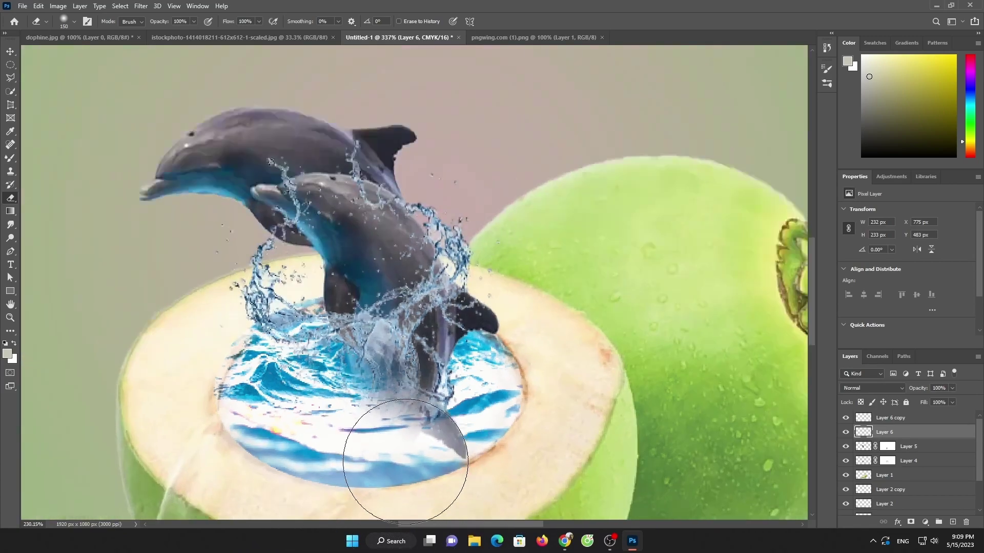
scroll(420, 446, down, 5)
scroll(455, 399, up, 2)
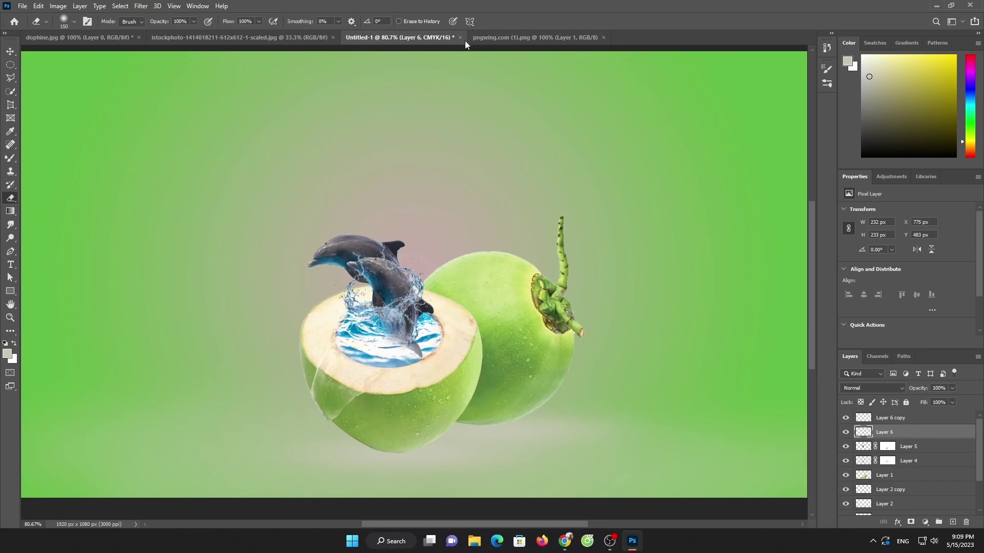
Close the splash document and open the coconut screenshot from Pictures > Screenshots
click(499, 37)
click(603, 37)
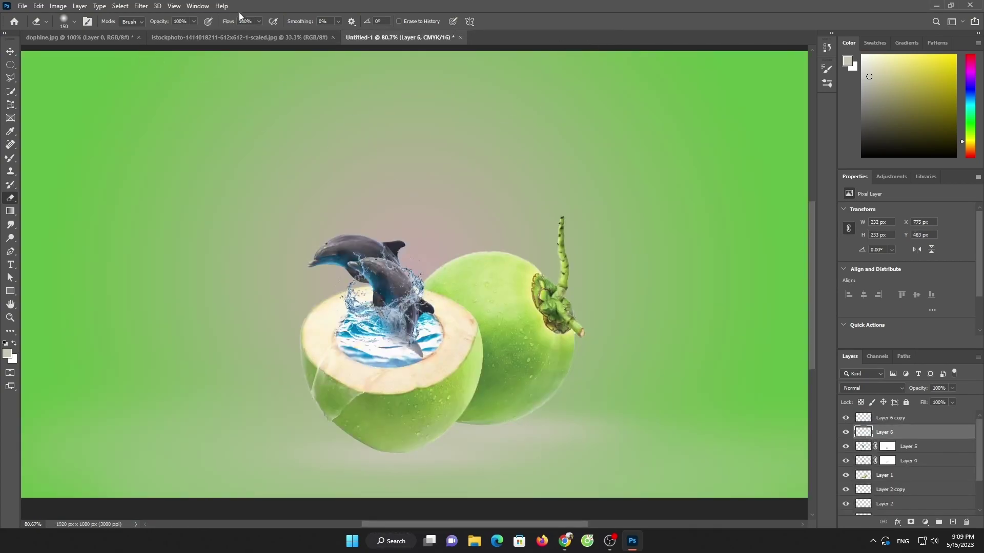
click(248, 37)
click(22, 6)
click(35, 26)
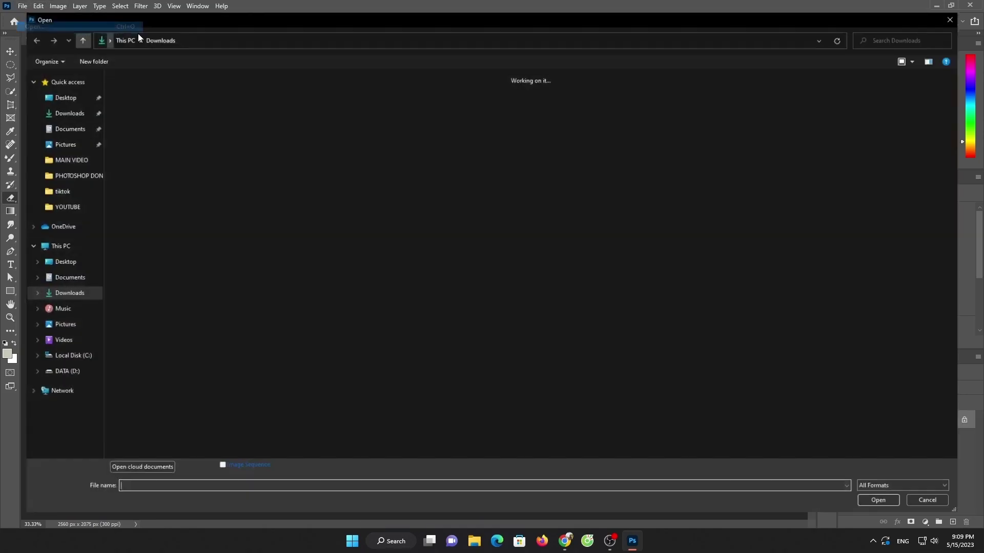
click(45, 139)
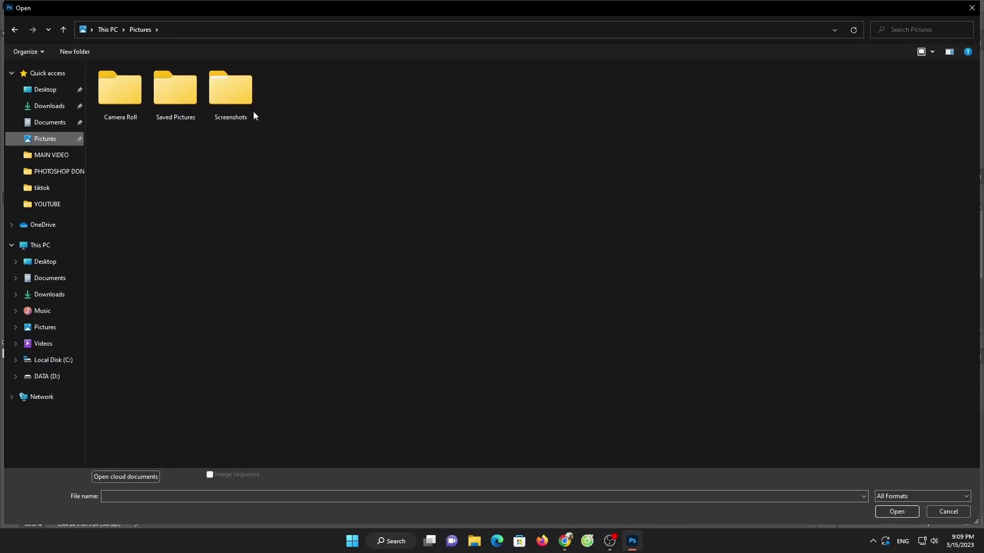
double_click(254, 111)
double_click(395, 92)
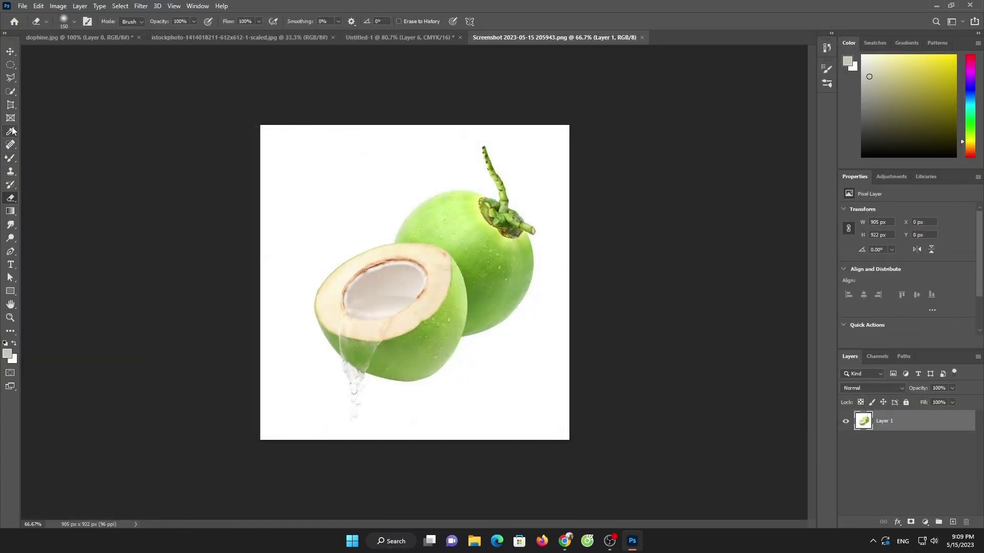
Select only the front split coconut half with Quick Selection in add and subtract modes
click(13, 94)
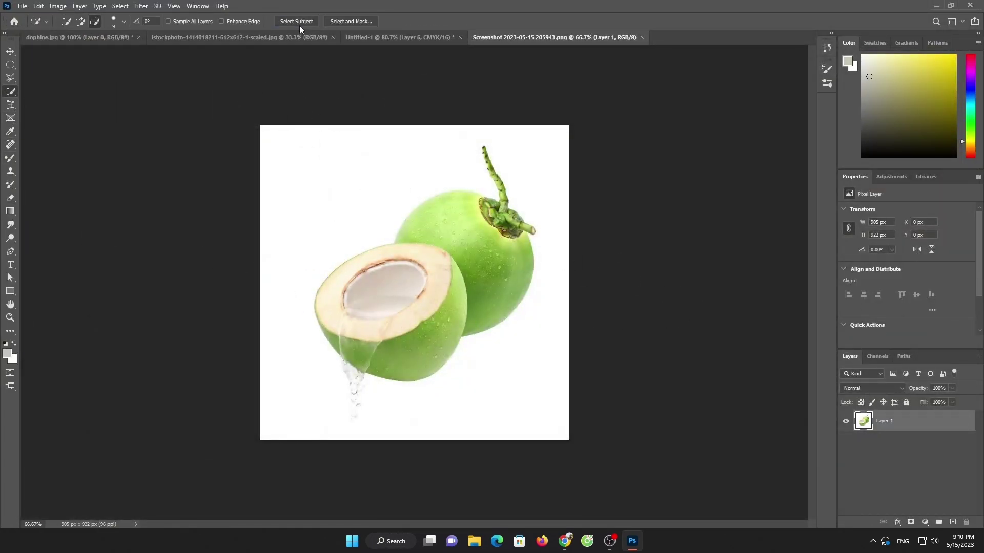
click(80, 21)
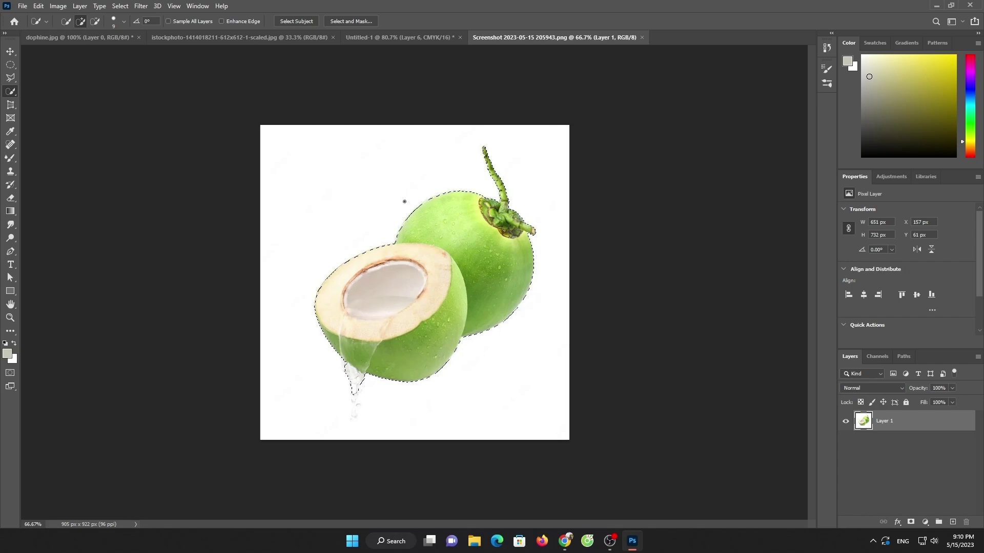
click(397, 225)
click(95, 21)
Move the coconut half into the green scene, Alt-drag a copy, and delete the original
click(10, 51)
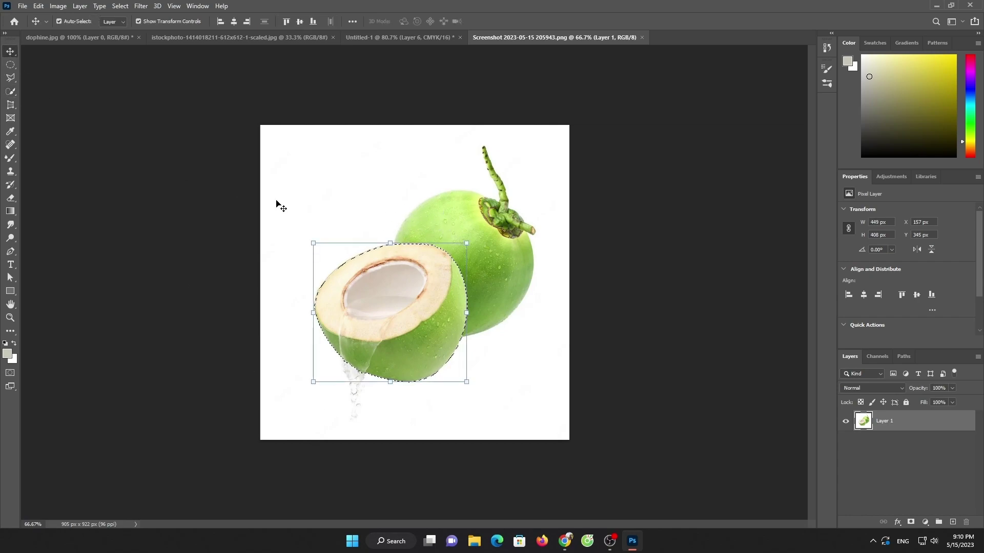
mouse_move(453, 274)
mouse_down()
mouse_move(377, 40)
mouse_move(440, 154)
mouse_up()
scroll(431, 160, down, 3)
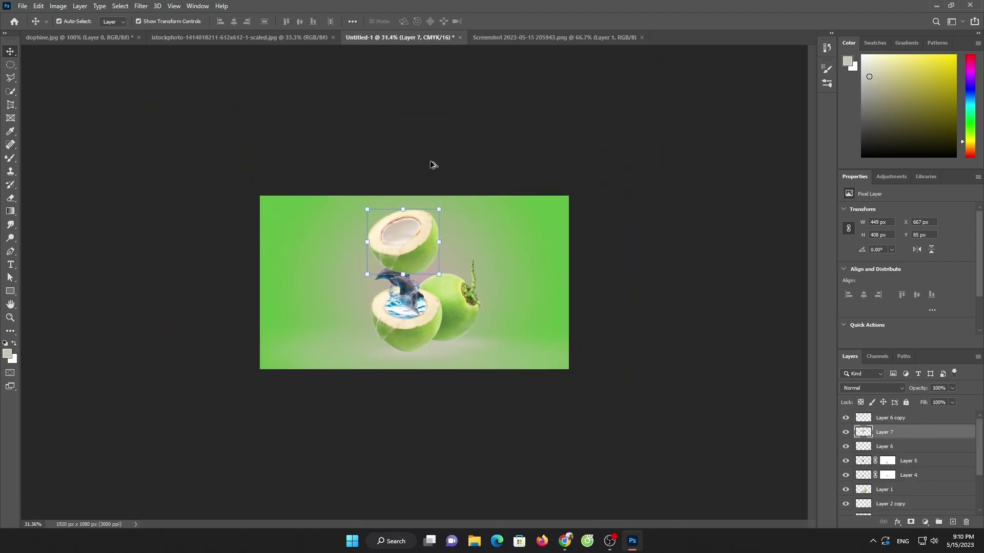
scroll(433, 165, up, 1)
scroll(433, 165, up, 1)
mouse_move(436, 222)
mouse_down()
mouse_move(531, 264)
mouse_move(554, 256)
mouse_move(424, 237)
mouse_up()
click(433, 224)
key(Delete)
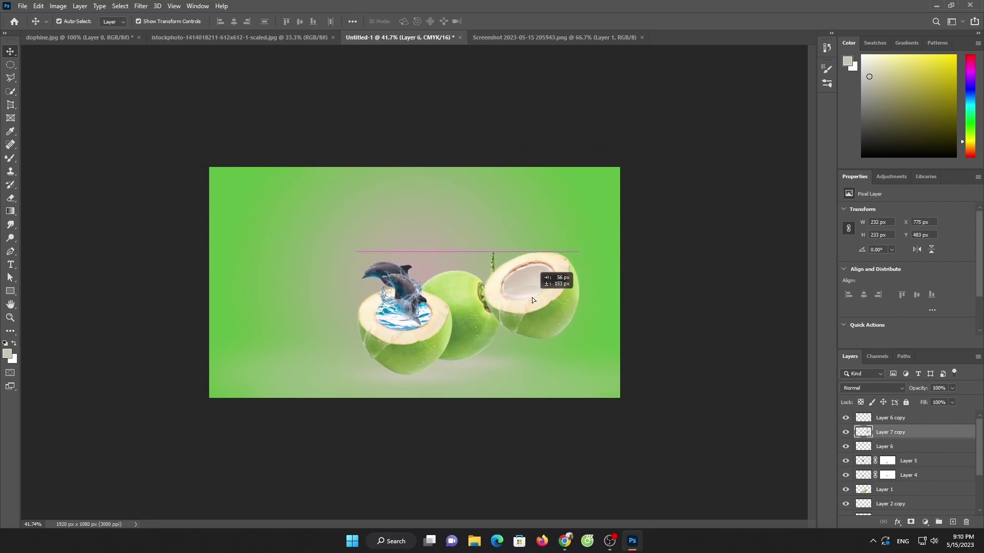
Enlarge the coconut half slightly, flip it horizontally, and tilt it about 29° above the coconut
drag(470, 277, 483, 278)
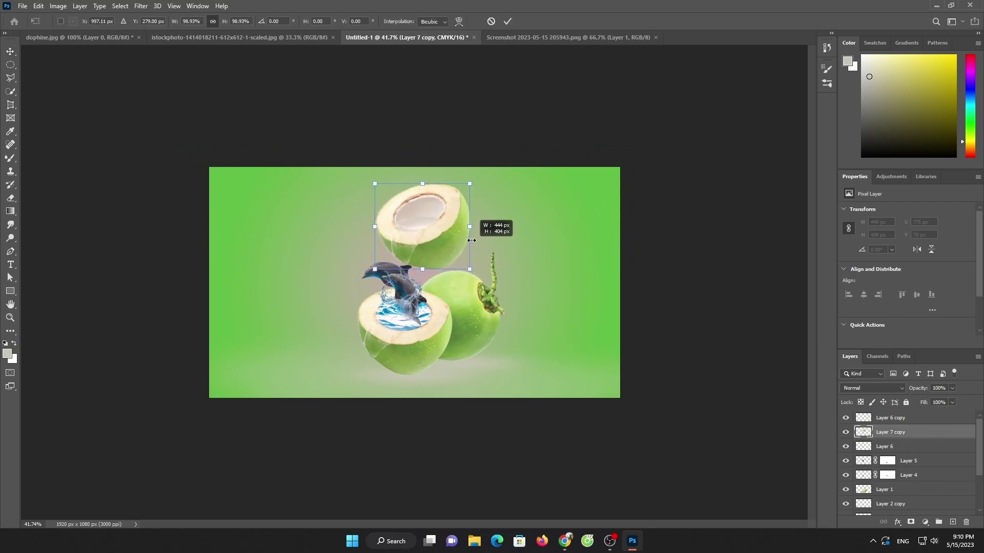
right_click(451, 244)
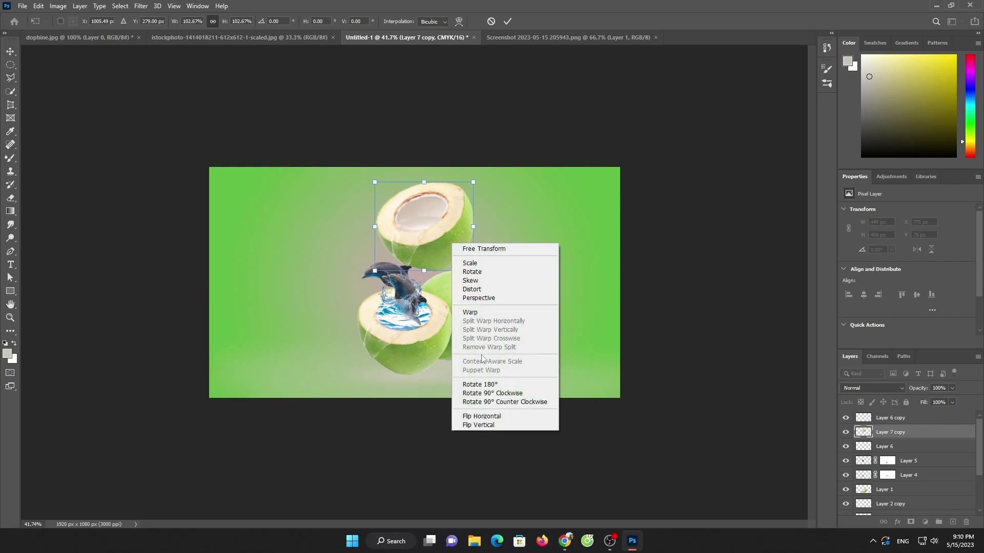
click(482, 416)
mouse_move(428, 236)
mouse_down()
mouse_move(466, 253)
mouse_move(377, 73)
mouse_up()
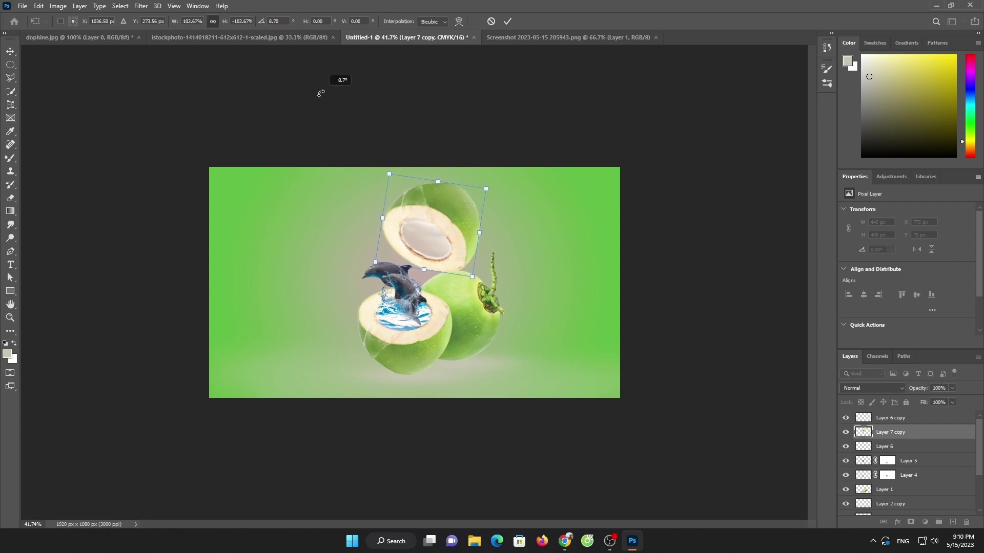
drag(449, 238, 484, 236)
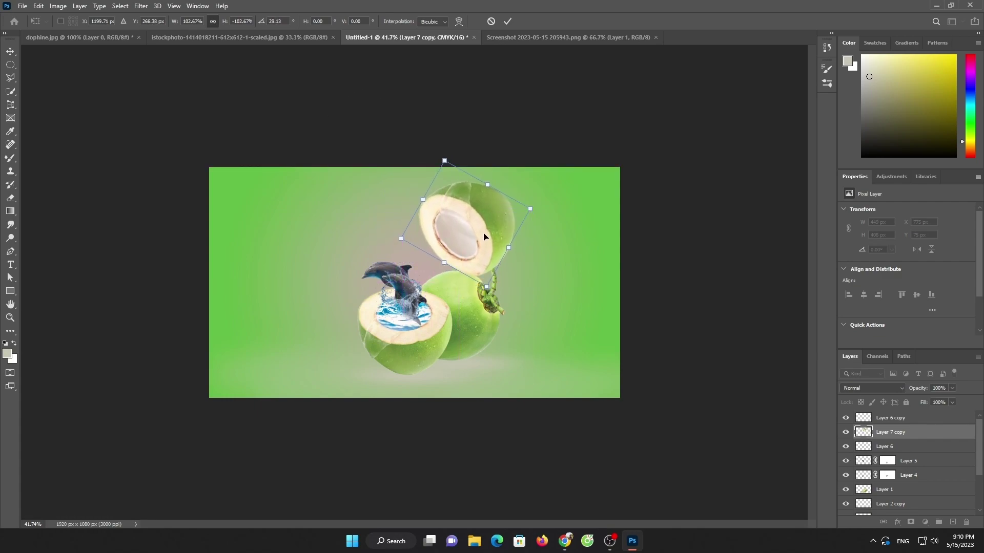
click(507, 22)
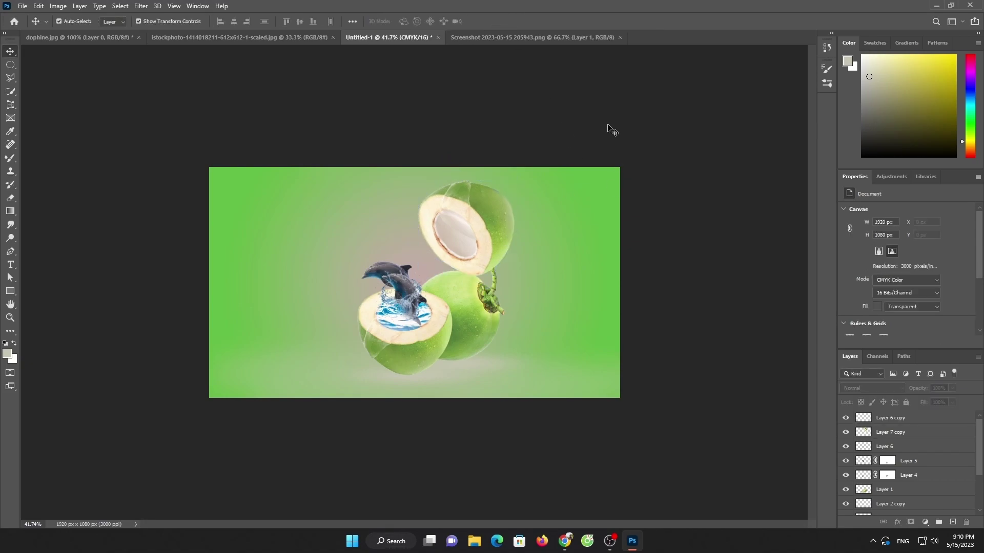
Open the shark screenshot from Pictures > Screenshots as a new document
click(525, 36)
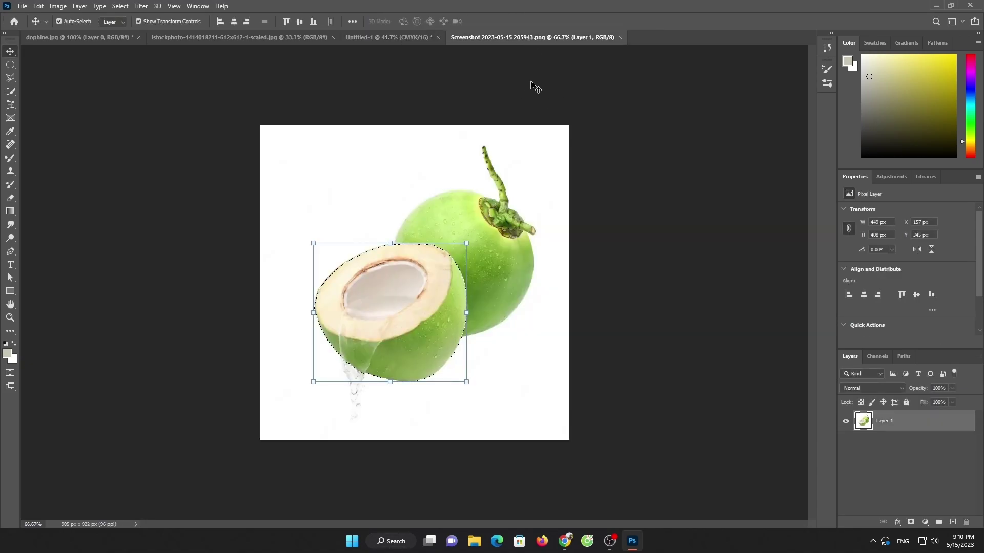
click(22, 5)
click(30, 31)
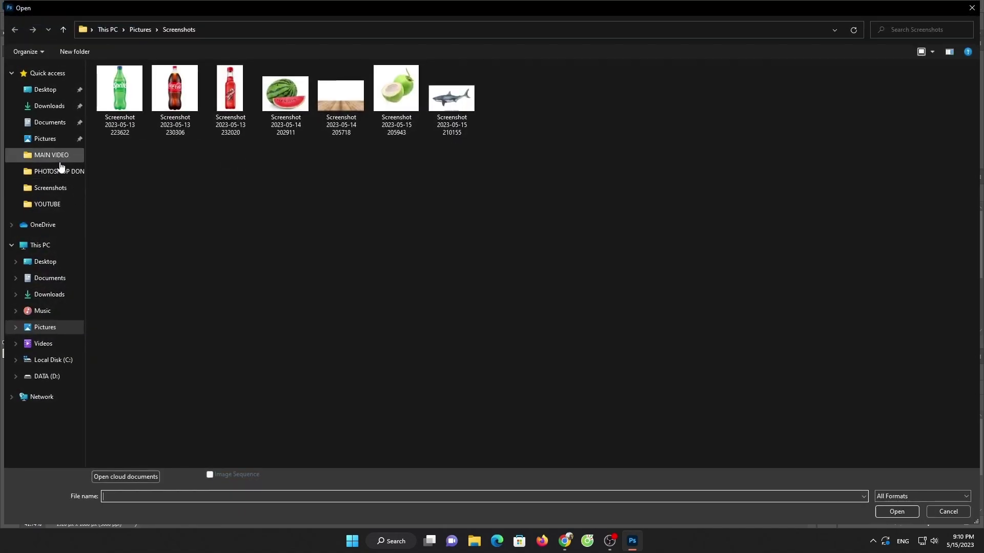
click(48, 105)
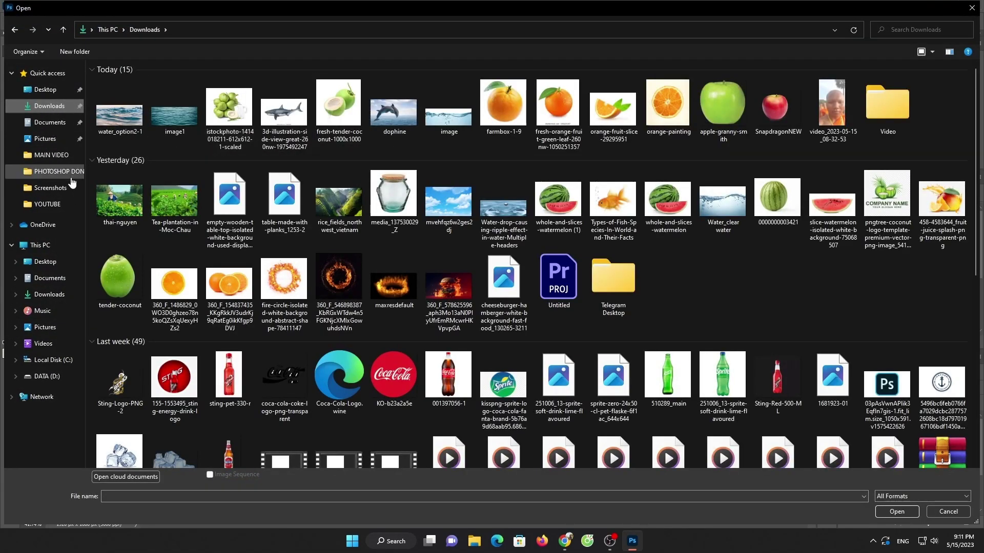
click(45, 138)
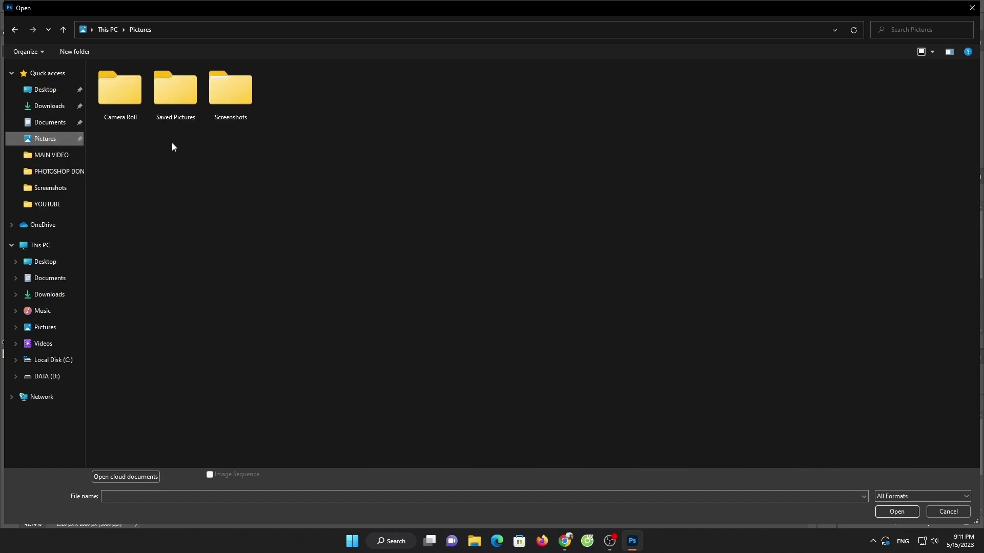
double_click(231, 109)
double_click(444, 109)
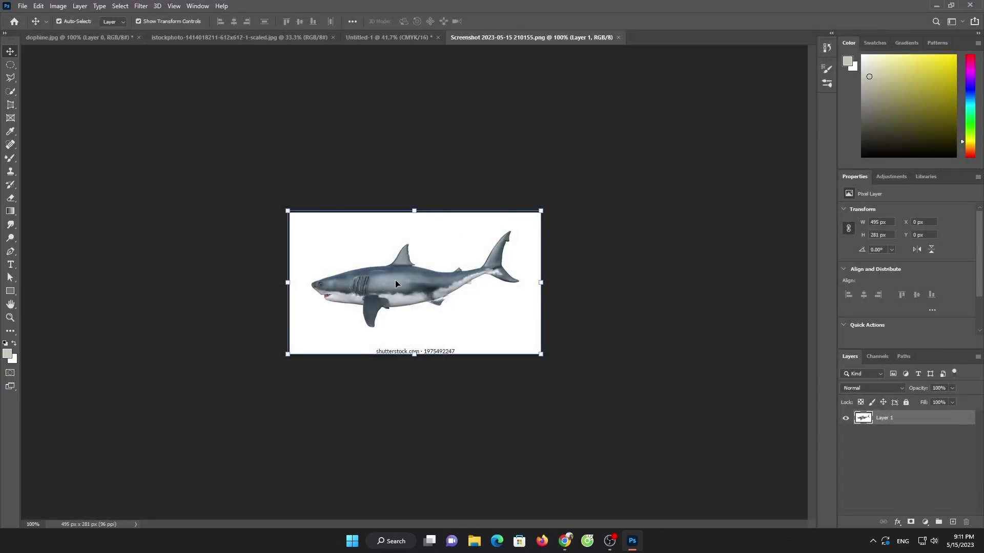
Open the water_option2-1.jpg waves photo (2000×900 px) from Downloads
click(412, 38)
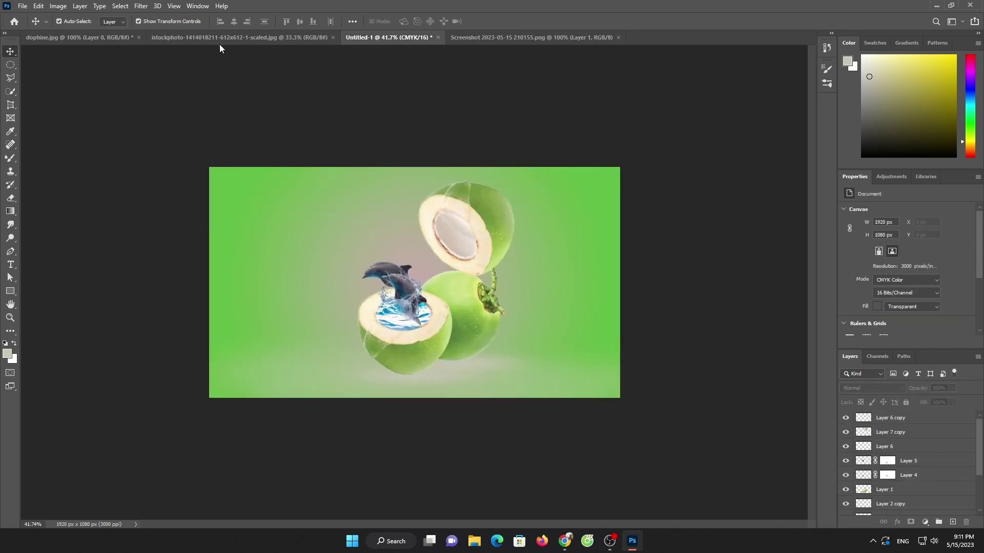
click(221, 41)
click(82, 37)
click(23, 6)
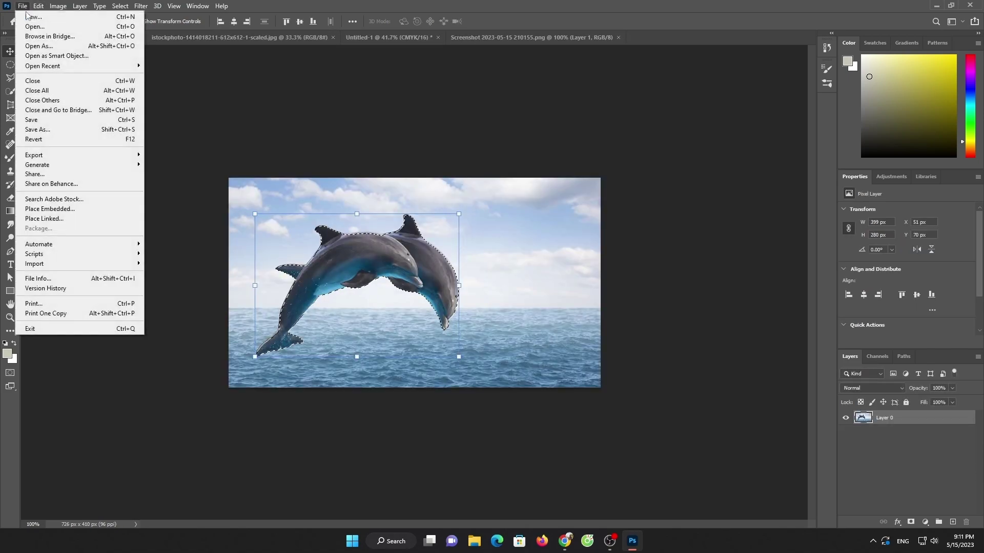
click(35, 26)
click(63, 105)
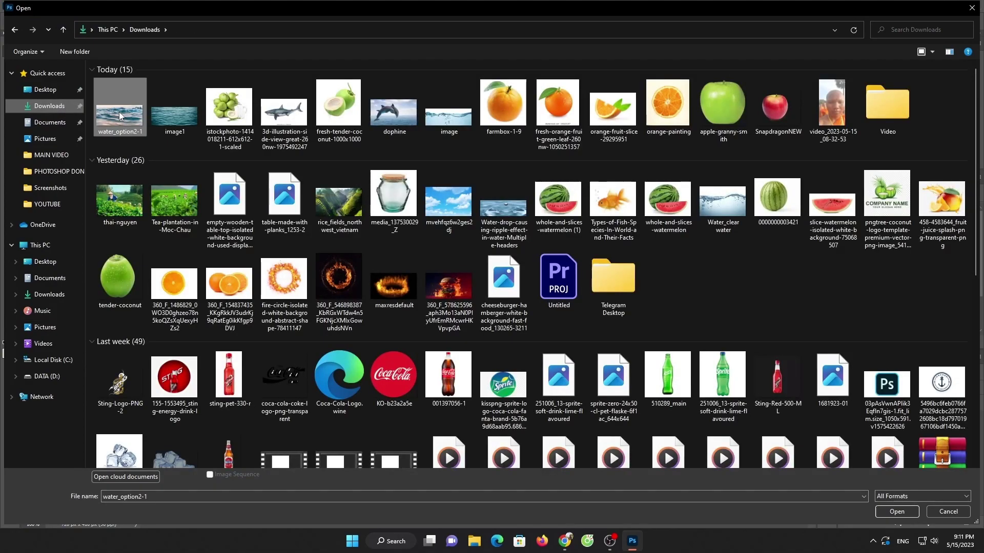
double_click(496, 154)
right_click(16, 66)
Make an elliptical selection of the waves and move it into the coconut composite
click(33, 74)
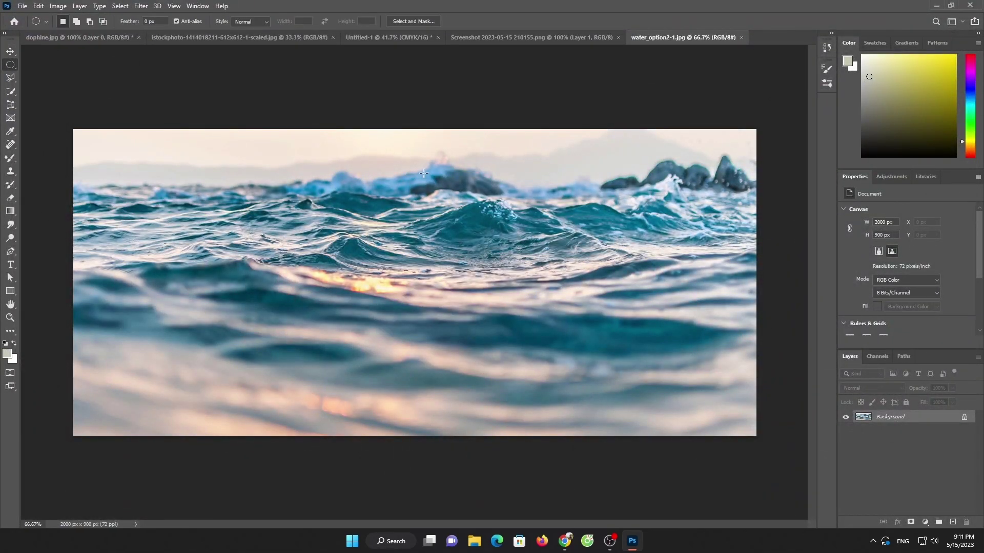
drag(288, 179, 654, 328)
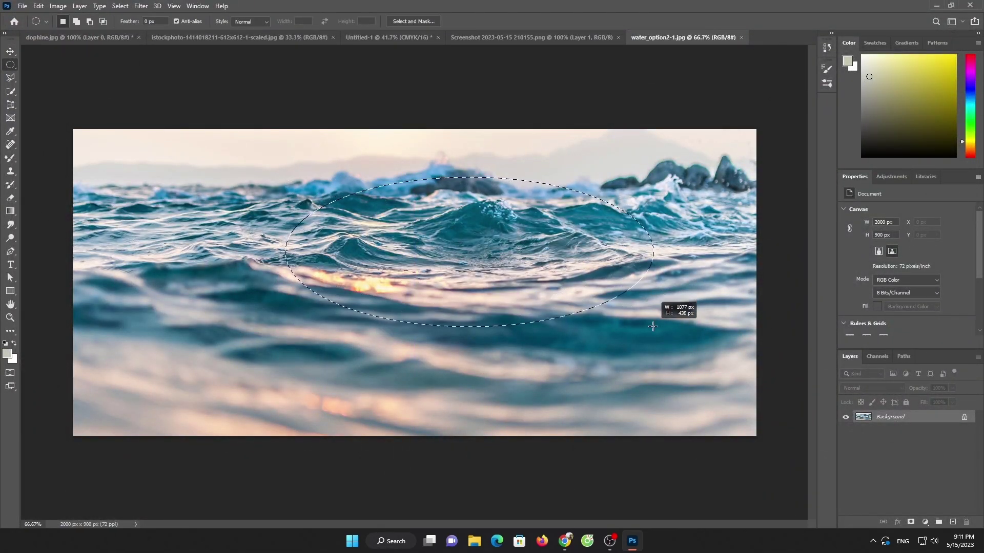
click(11, 52)
mouse_move(501, 229)
mouse_down()
mouse_move(390, 39)
mouse_move(460, 228)
mouse_move(494, 277)
mouse_up()
right_click(475, 229)
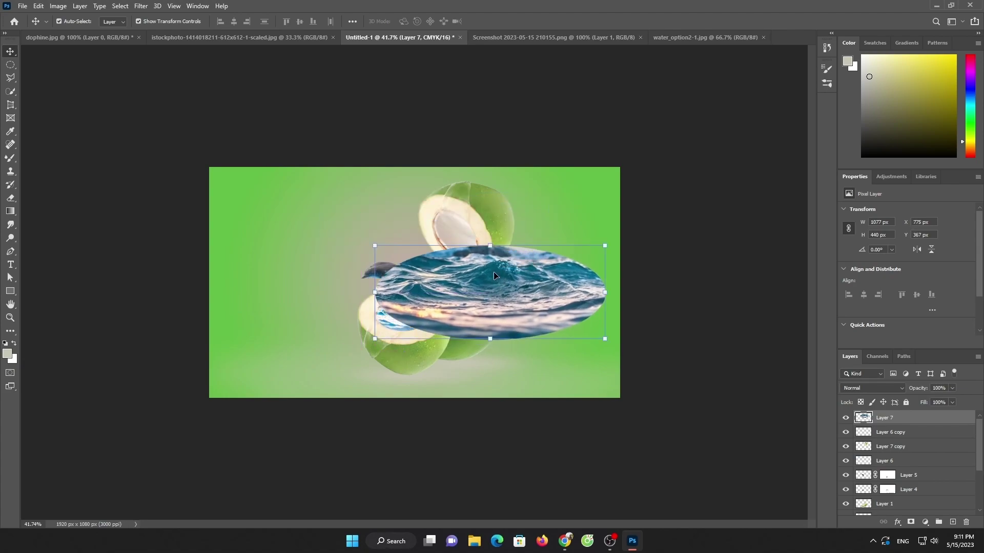
Rotate the water oval about 46 degrees and shrink it onto the upper coconut
mouse_move(607, 343)
mouse_down()
mouse_move(556, 366)
mouse_move(466, 268)
mouse_up()
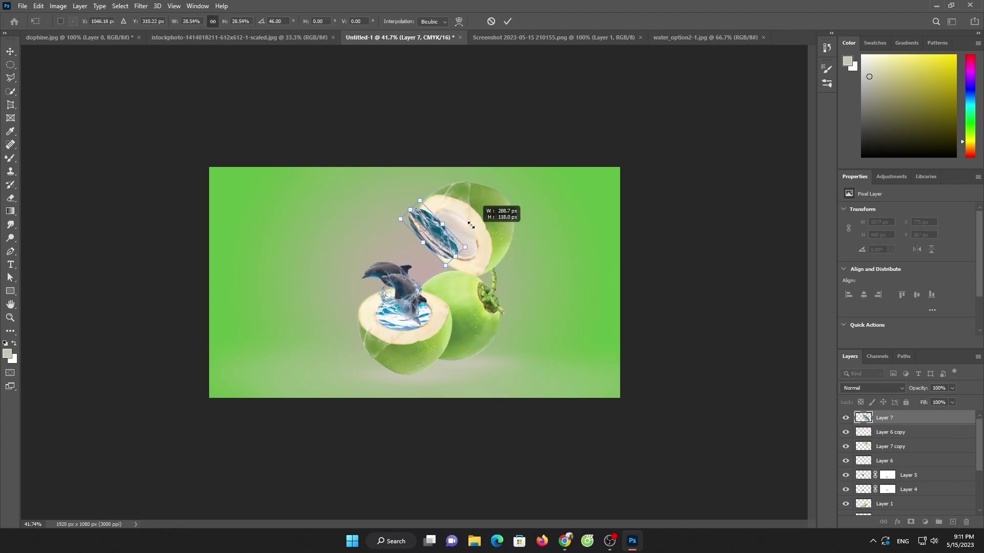
drag(436, 230, 452, 220)
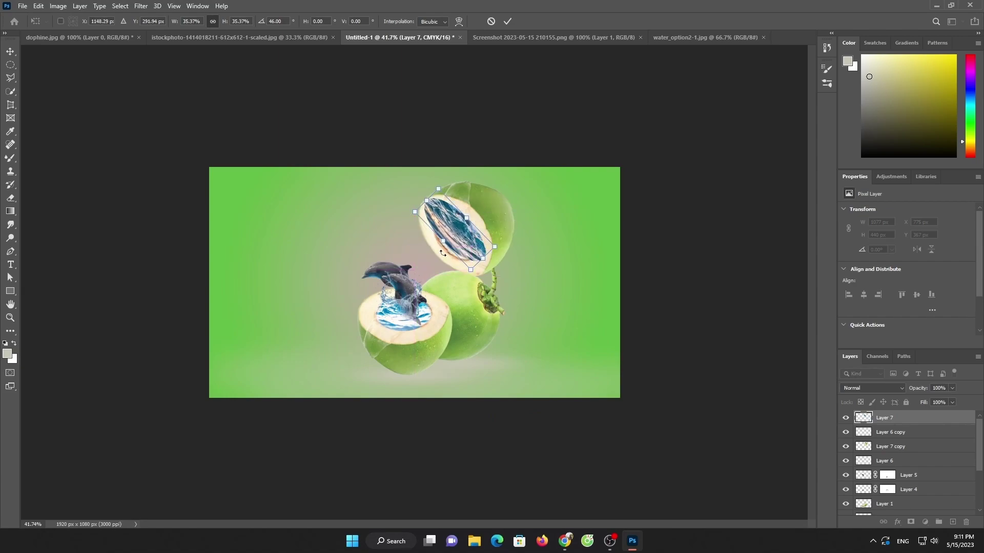
scroll(448, 242, up, 5)
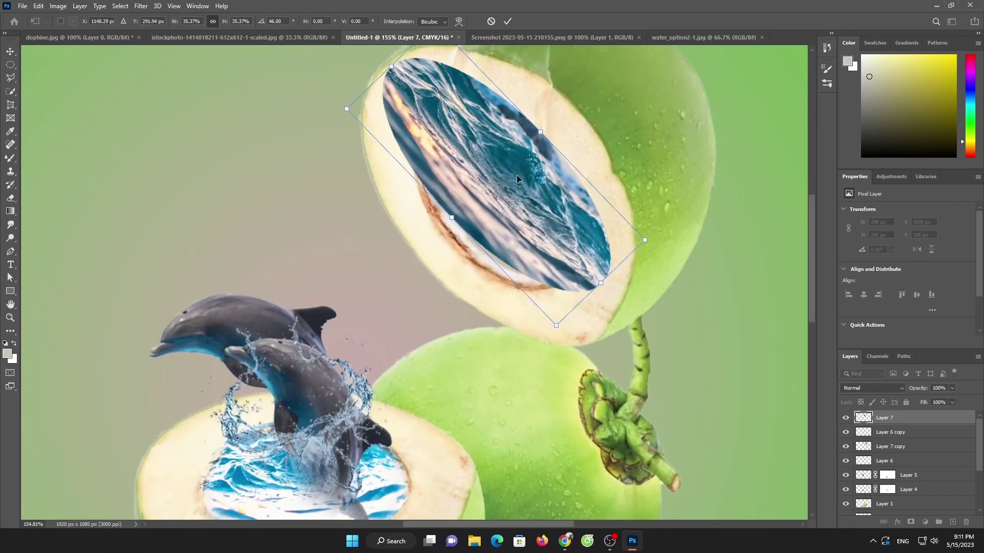
click(507, 21)
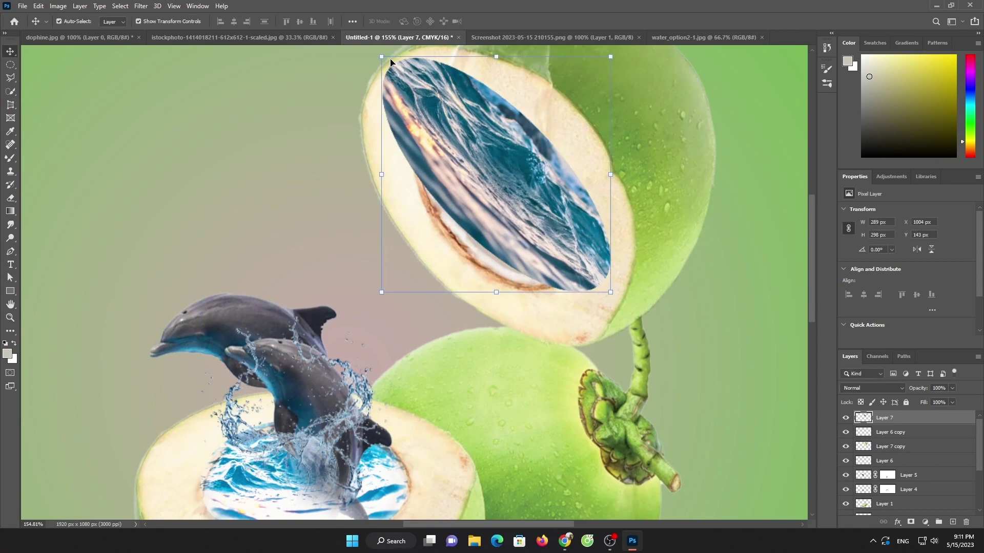
Resize and widen the water oval toward the rim, rotating it about 23 degrees clockwise
drag(383, 57, 439, 115)
mouse_move(491, 190)
mouse_down()
mouse_move(460, 182)
mouse_move(453, 194)
mouse_up()
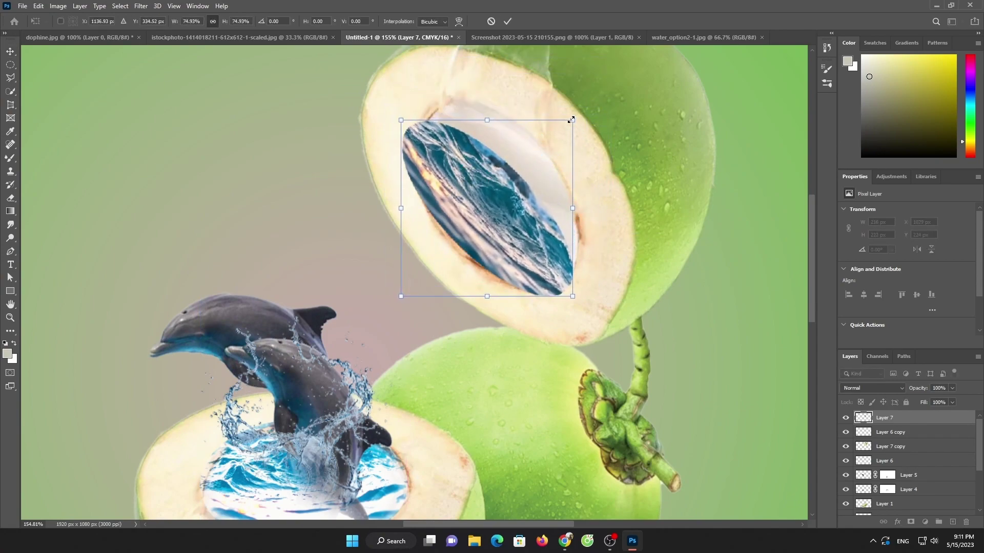
drag(572, 119, 587, 114)
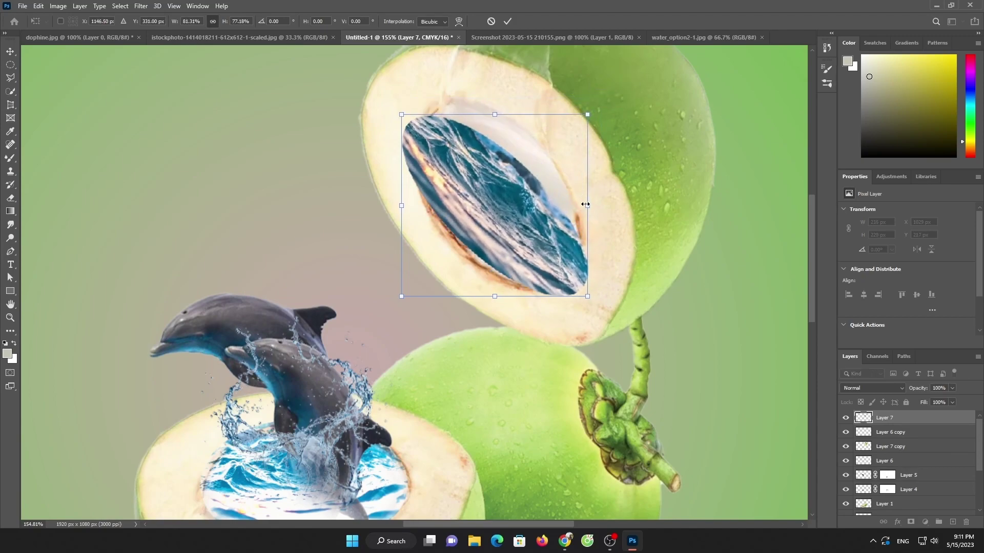
drag(584, 204, 628, 205)
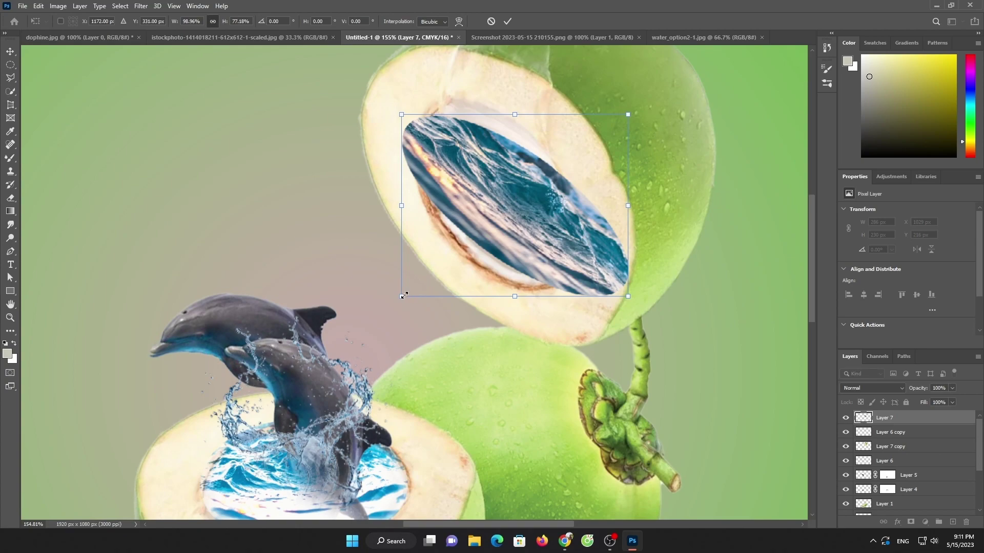
drag(403, 295, 362, 313)
drag(500, 205, 499, 174)
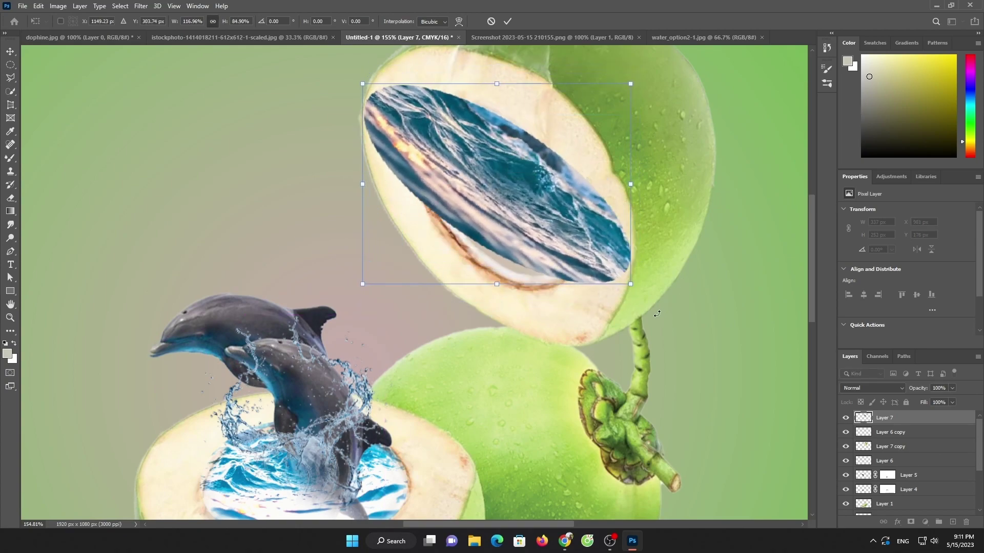
mouse_move(657, 314)
mouse_down()
mouse_move(580, 324)
mouse_move(565, 292)
mouse_up()
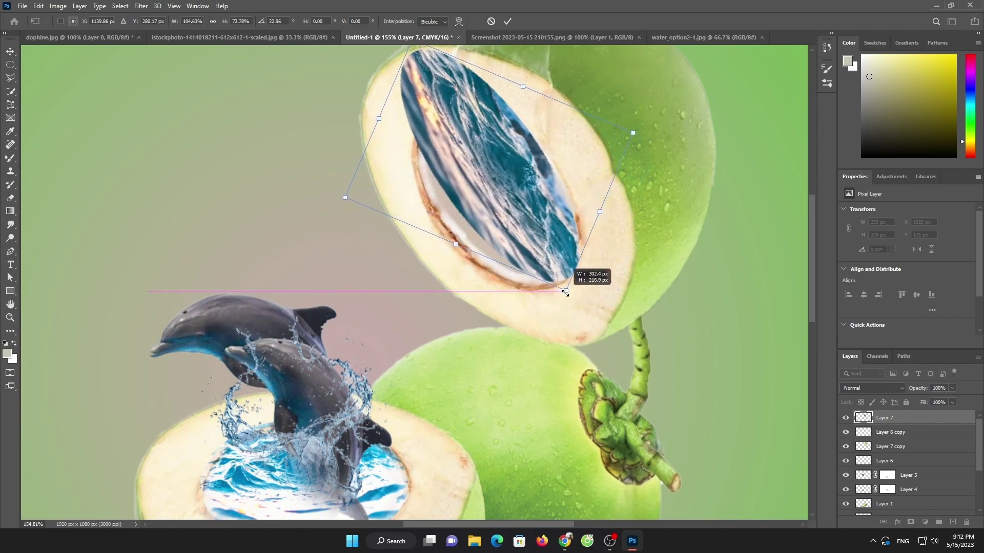
drag(344, 195, 318, 212)
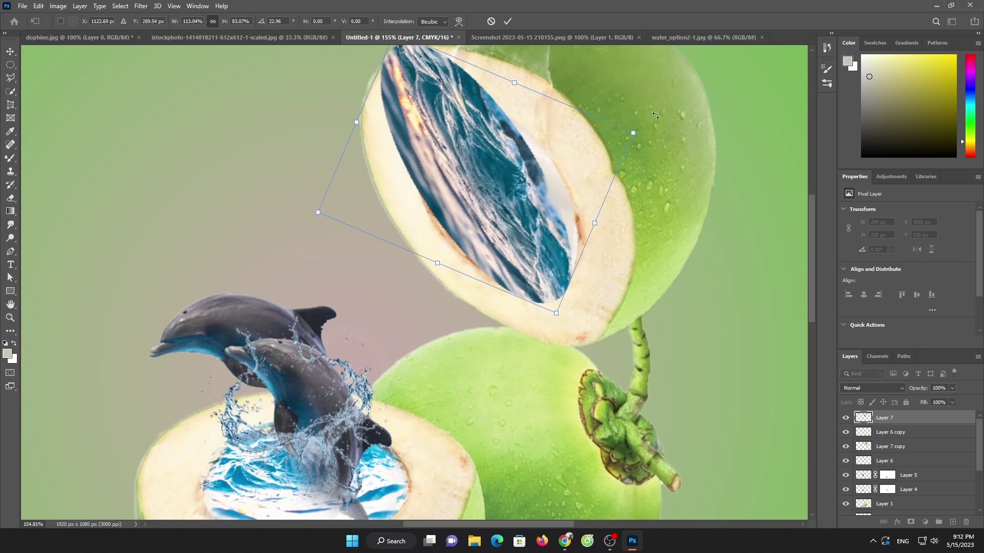
drag(634, 134, 654, 125)
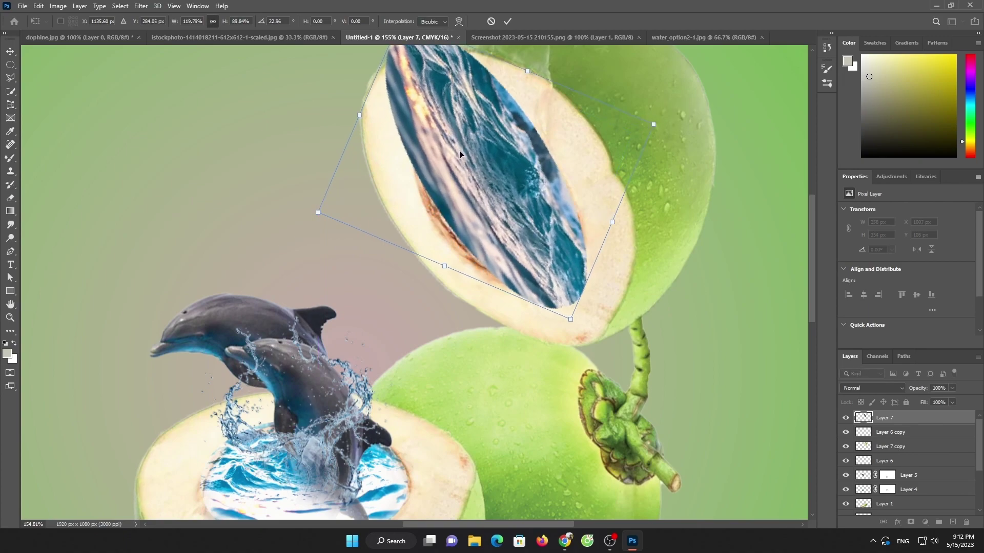
drag(459, 144, 466, 164)
Fine-tune the oval to fill the cut face, tilted back to about 5 degrees
alt+scroll(466, 163, down, 3)
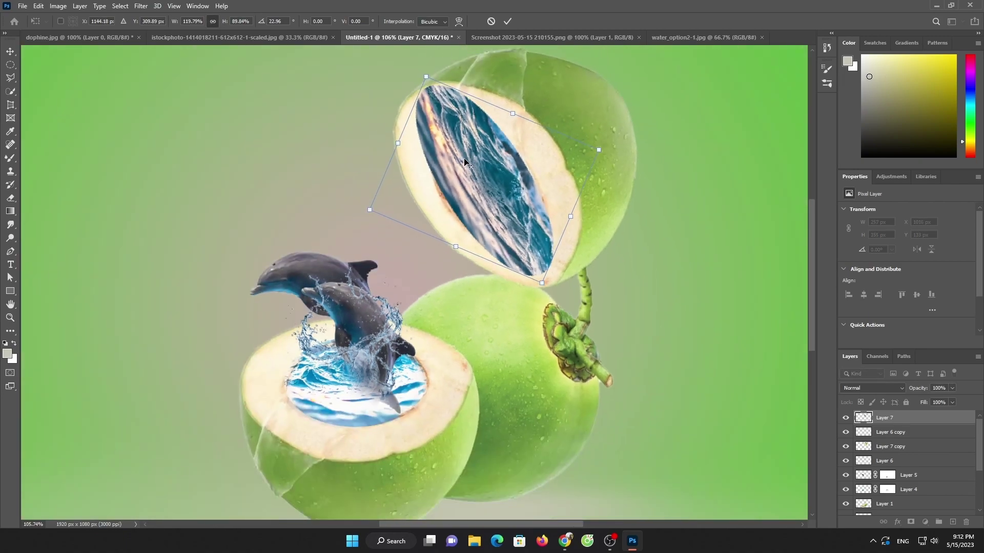
drag(425, 76, 456, 121)
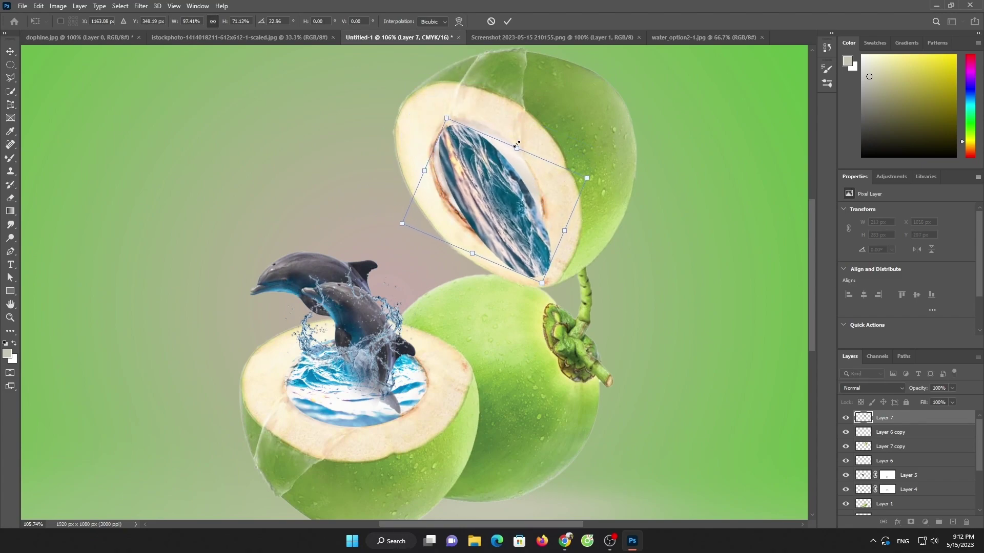
drag(517, 146, 534, 108)
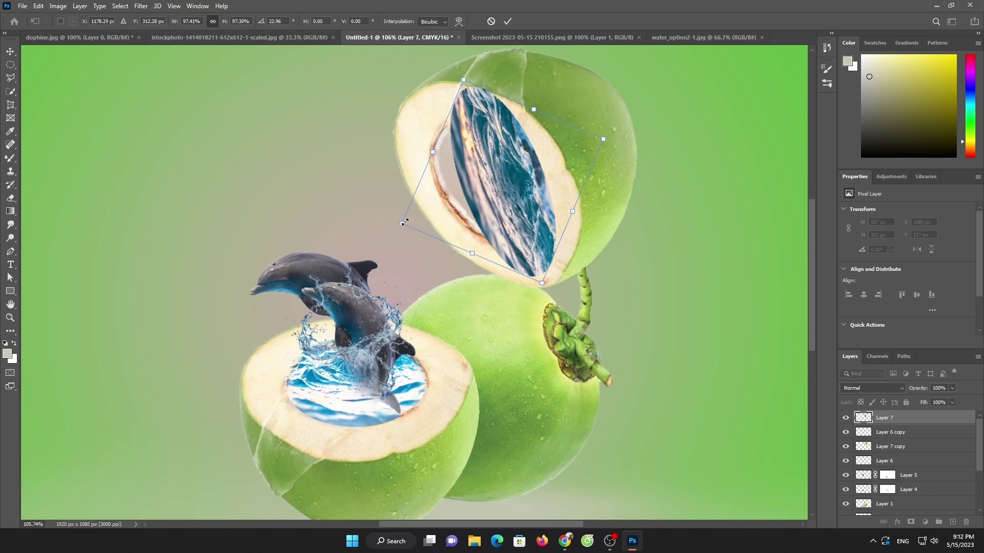
drag(403, 223, 348, 226)
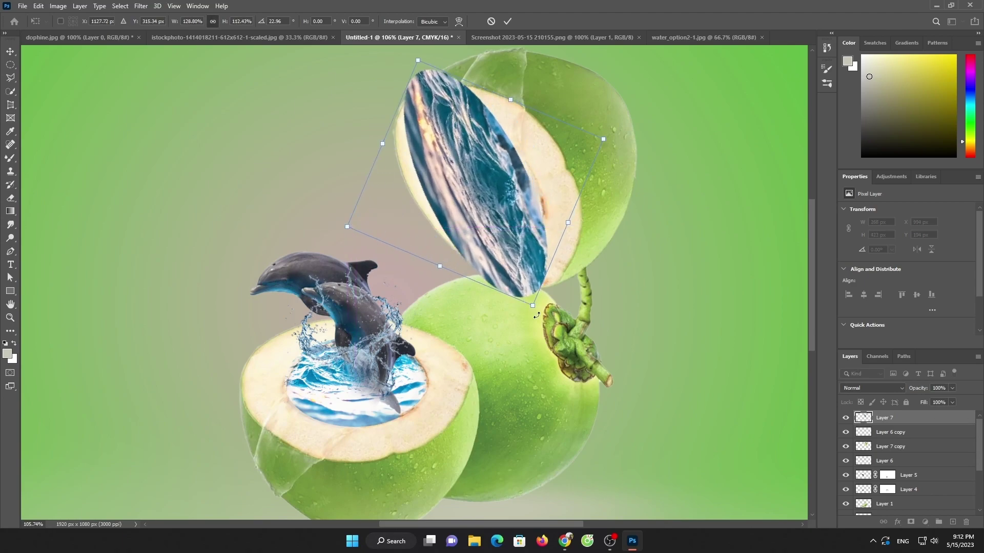
drag(537, 315, 575, 273)
drag(499, 196, 505, 189)
click(507, 21)
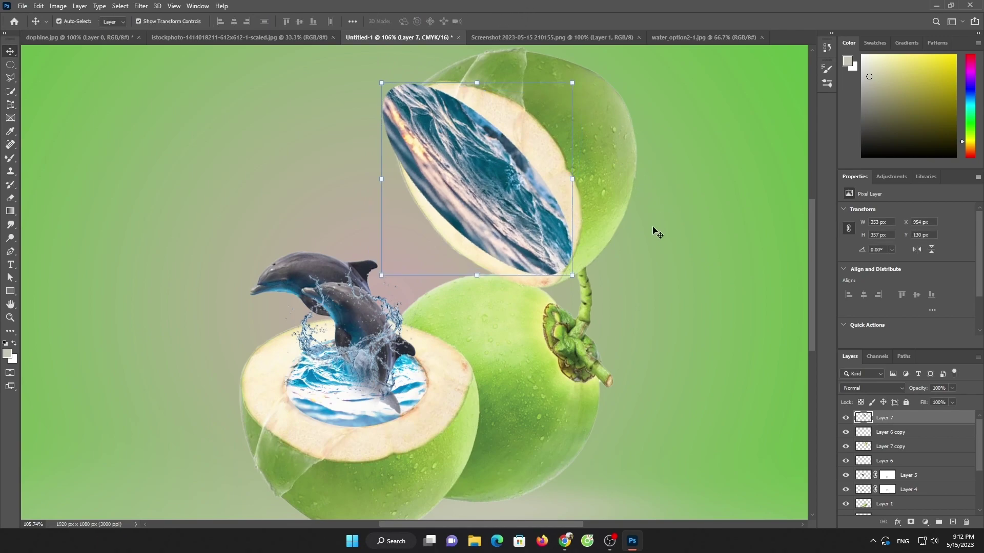
Mask Layer 7, then erase the water spilling past the rim and its upper-left edge
click(912, 522)
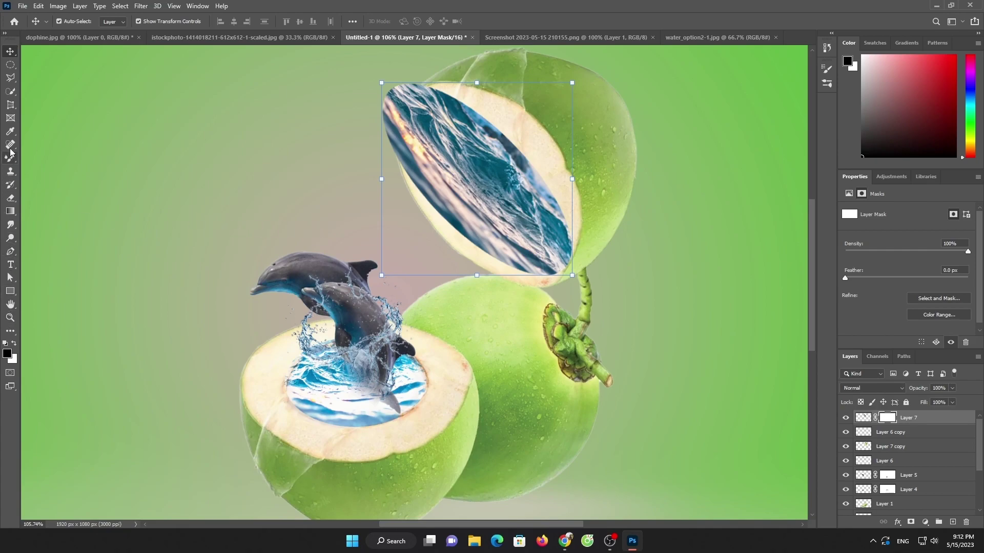
click(12, 199)
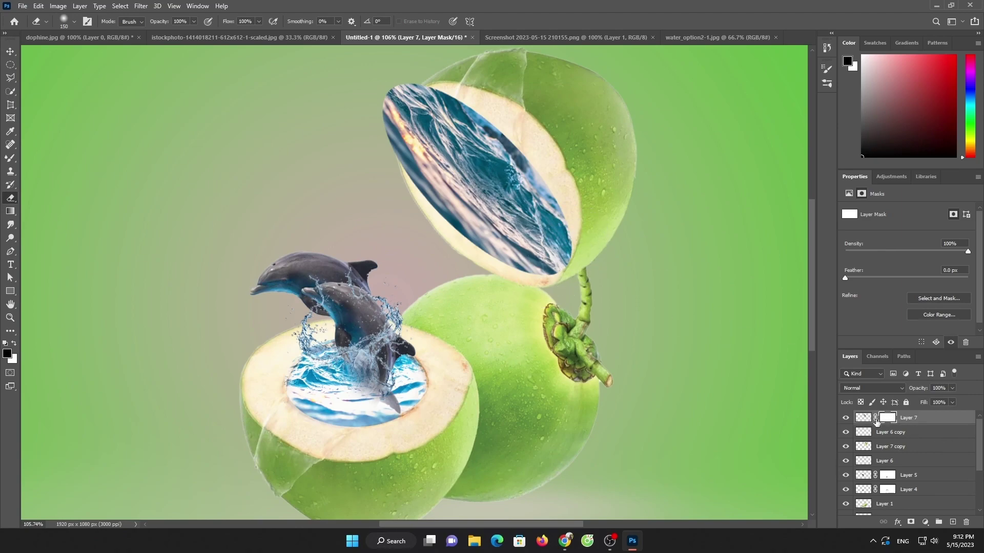
click(871, 418)
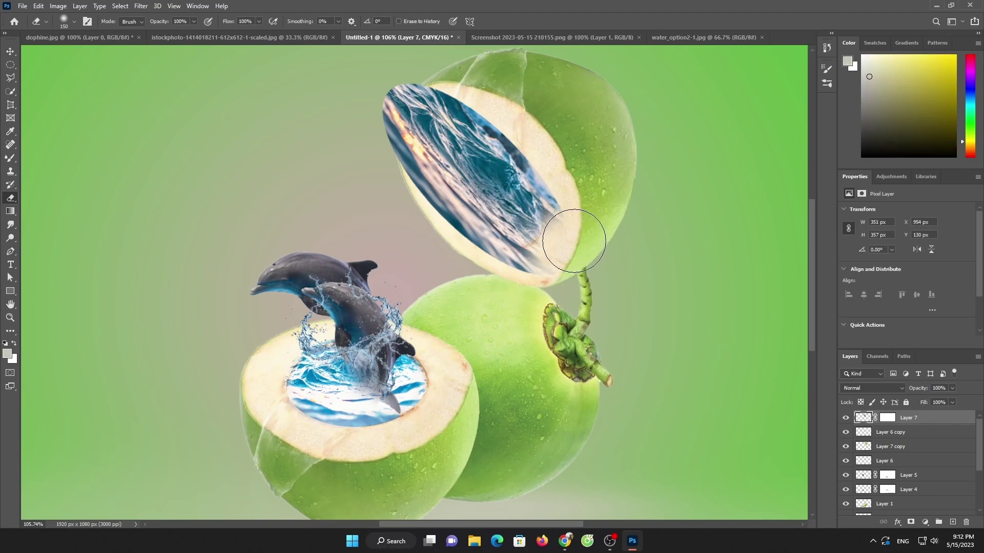
drag(574, 241, 528, 275)
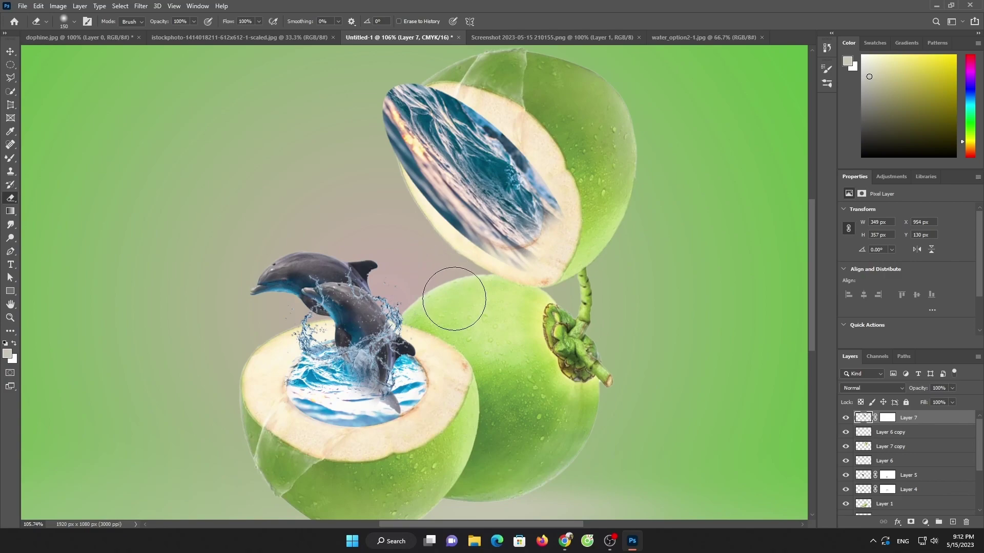
mouse_move(384, 90)
mouse_down()
mouse_move(406, 89)
mouse_move(385, 117)
mouse_up()
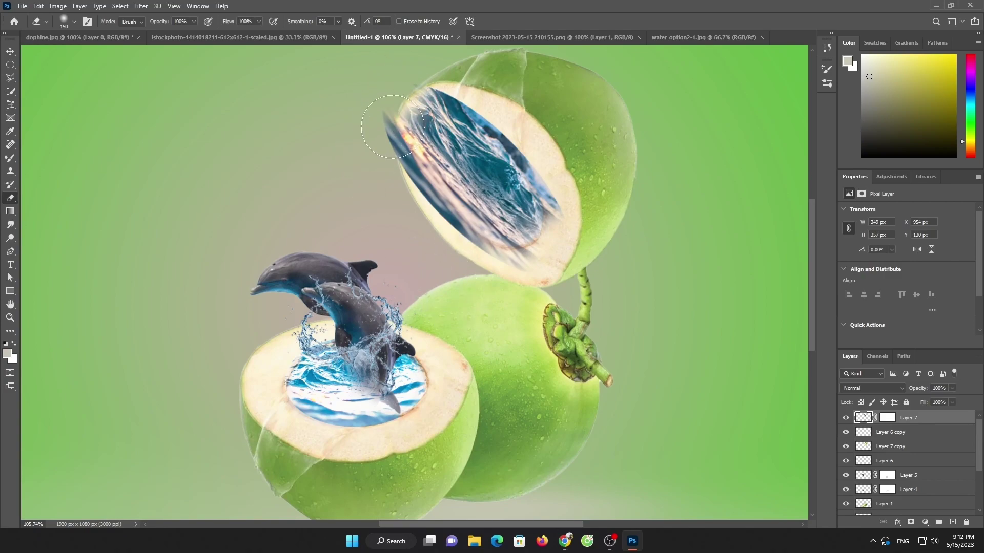
Erase the ocean's remaining edges, dark top-left strip and blue right-edge haze
scroll(393, 126, up, 3)
key(bracketleft)
key(bracketleft)
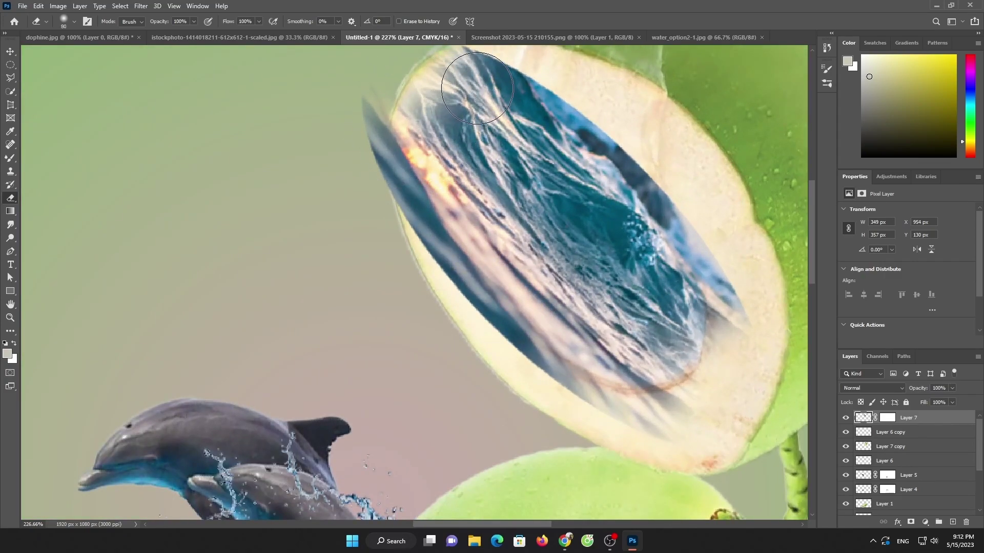
drag(476, 88, 489, 82)
mouse_move(649, 147)
mouse_down()
mouse_move(753, 314)
mouse_move(733, 378)
mouse_move(595, 417)
mouse_move(480, 368)
mouse_move(362, 158)
mouse_move(386, 226)
mouse_move(417, 224)
mouse_move(431, 292)
mouse_move(499, 374)
mouse_move(410, 285)
mouse_move(515, 384)
mouse_move(632, 427)
mouse_up()
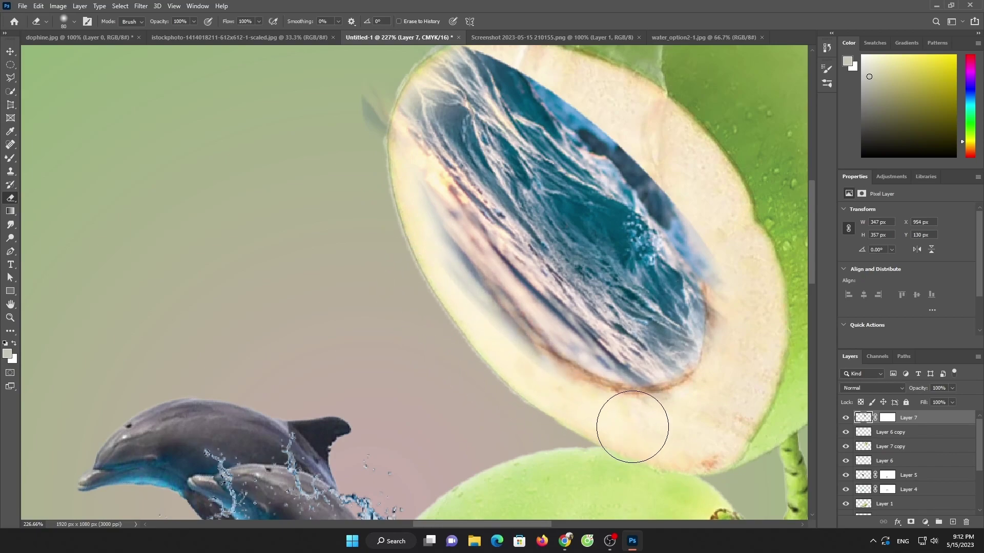
mouse_move(375, 122)
mouse_down()
mouse_move(424, 72)
mouse_move(450, 66)
mouse_move(378, 125)
mouse_move(540, 59)
mouse_move(621, 110)
mouse_move(743, 274)
mouse_up()
mouse_move(743, 274)
mouse_down()
mouse_move(647, 132)
mouse_move(533, 70)
mouse_move(406, 72)
mouse_move(390, 95)
mouse_move(386, 198)
mouse_move(405, 192)
mouse_move(509, 340)
mouse_move(686, 329)
mouse_up()
Set Layer 7's ocean image to Linear Burn blending and show its transform handles
click(871, 388)
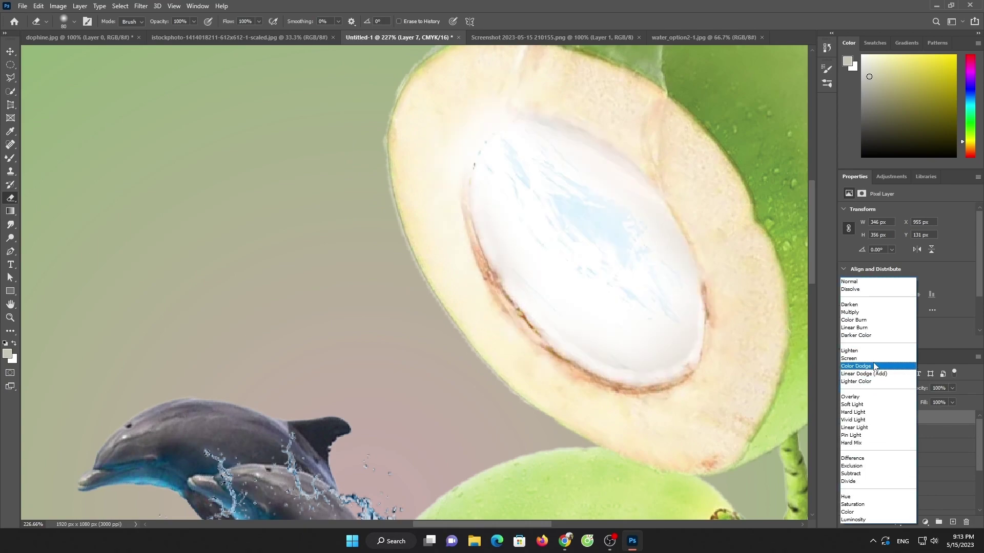
click(862, 328)
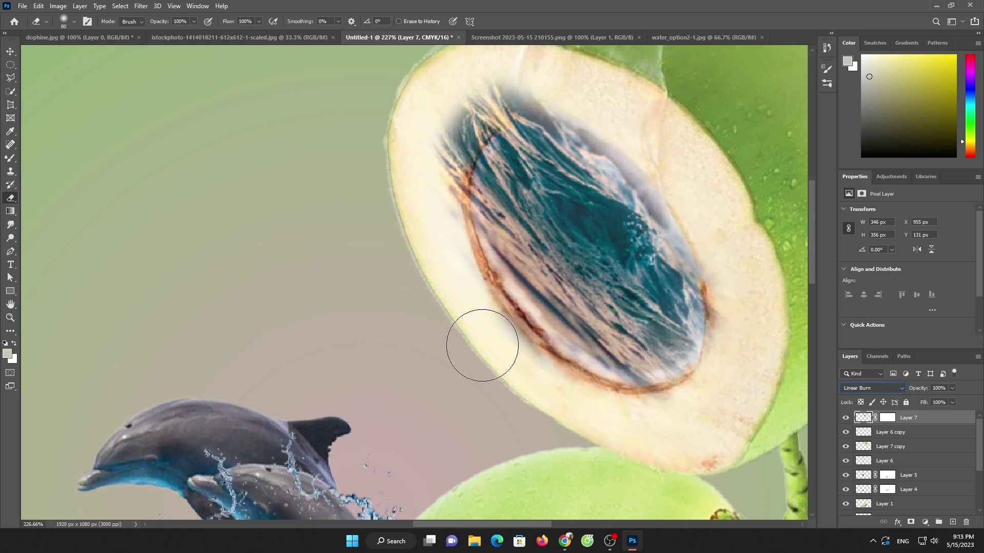
click(10, 51)
click(138, 21)
Zoom out, deselect the ocean layer and bring up the shark Screenshot document
scroll(415, 219, down, 5)
scroll(415, 219, down, 3)
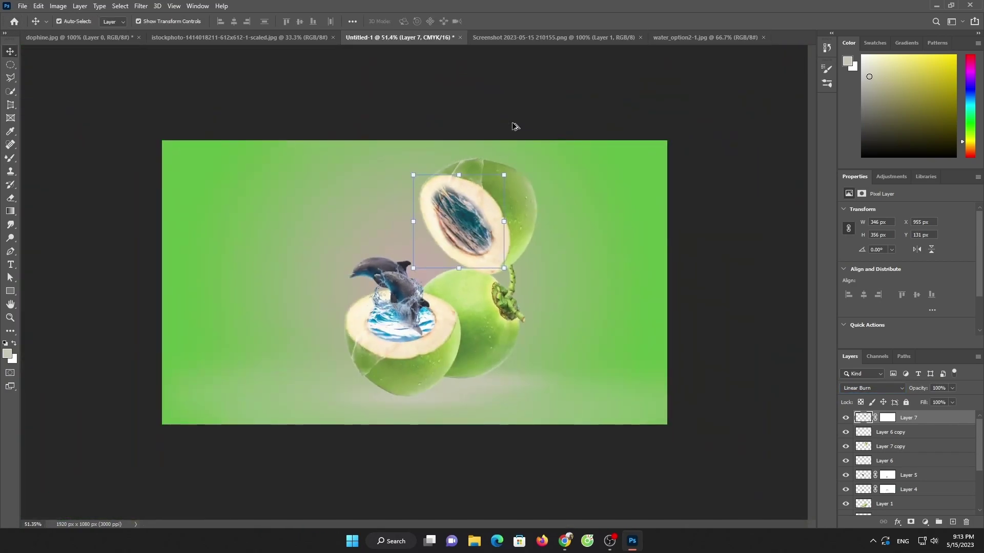
click(514, 125)
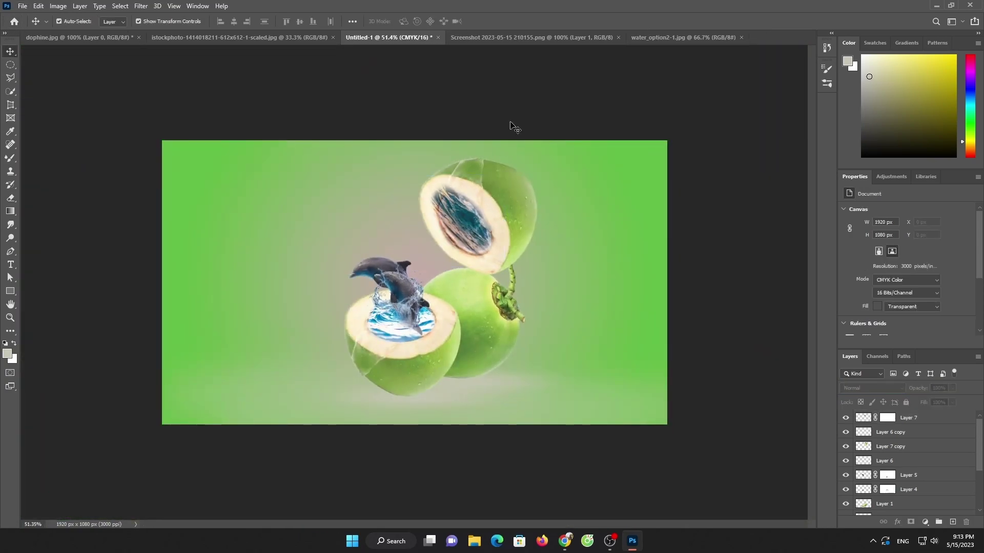
click(524, 37)
Quick-select the shark and drag it into the Untitled-1 coconut document
click(10, 91)
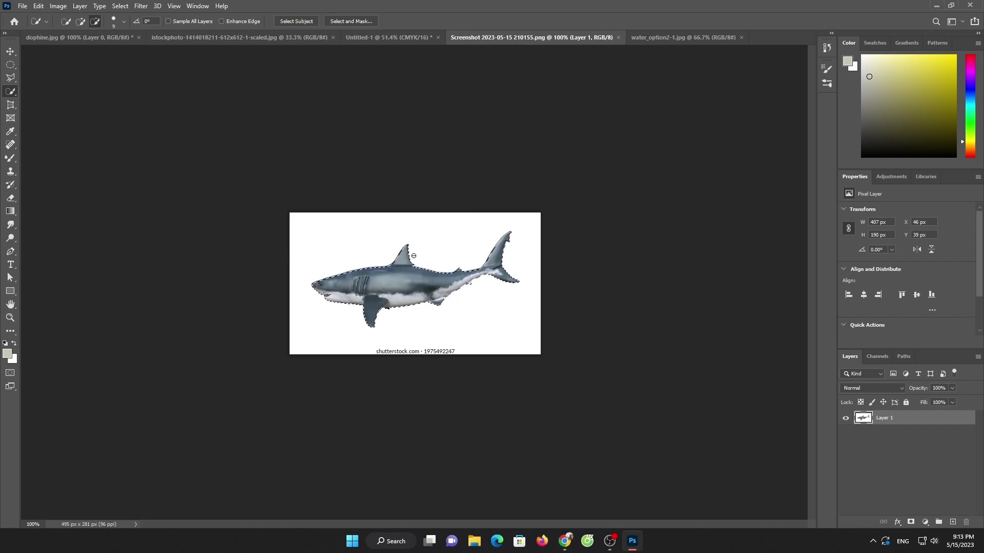
drag(409, 245, 392, 293)
click(10, 52)
mouse_move(365, 275)
mouse_down()
mouse_move(400, 39)
mouse_move(460, 235)
mouse_up()
Rotate the shark about 162°, then size it to about 365×248 px over the upper coconut
drag(534, 253, 367, 207)
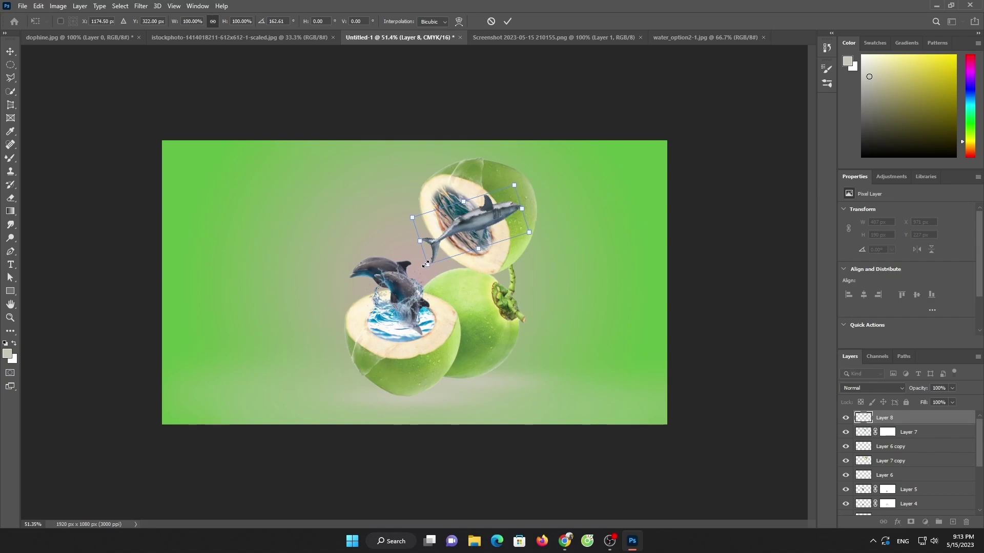
drag(426, 264, 398, 291)
mouse_move(483, 225)
mouse_down()
mouse_move(446, 216)
mouse_move(471, 223)
mouse_up()
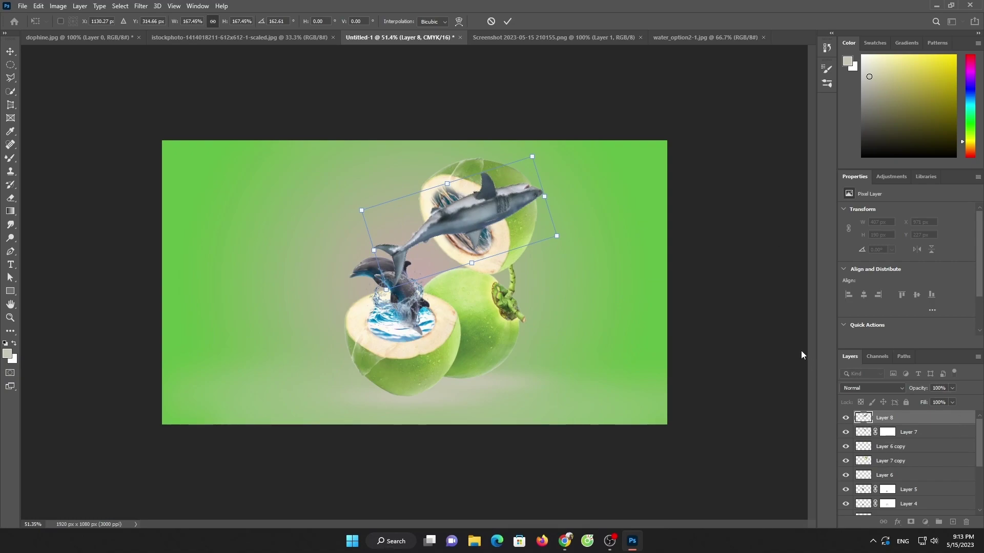
scroll(487, 270, up, 3)
scroll(502, 204, up, 2)
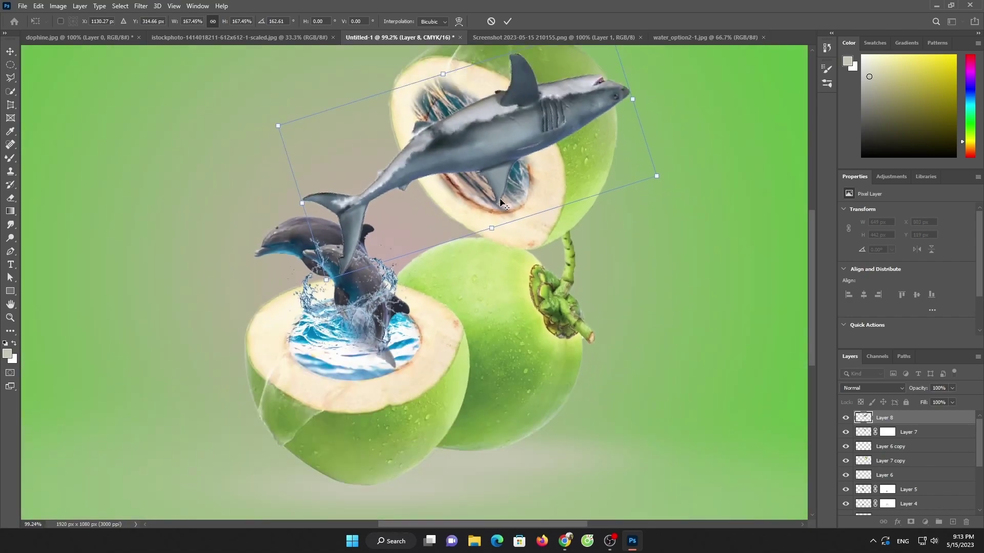
scroll(531, 159, down, 2)
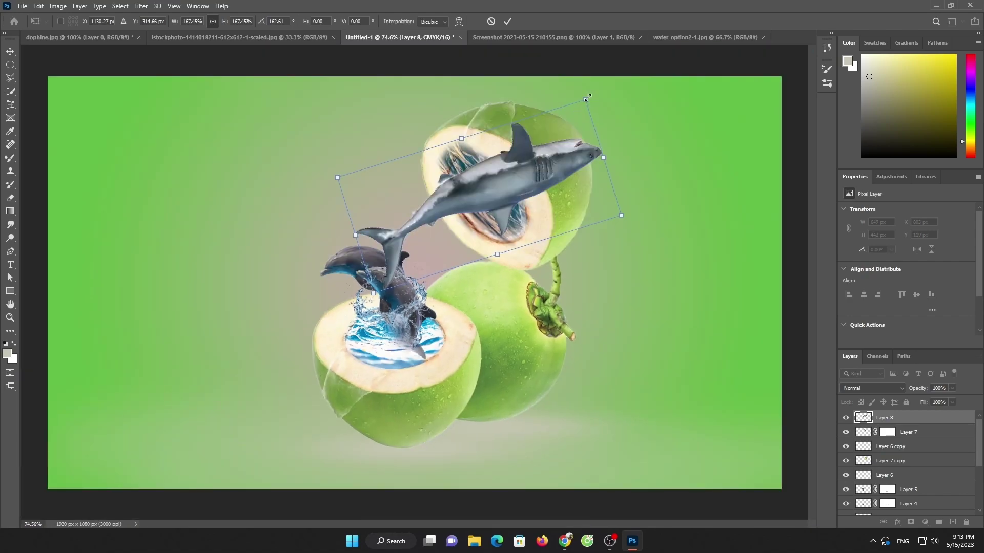
mouse_move(587, 98)
mouse_down()
mouse_move(494, 183)
mouse_move(528, 173)
mouse_up()
Commit the shark's transform and erase its head and front body near the water
click(507, 21)
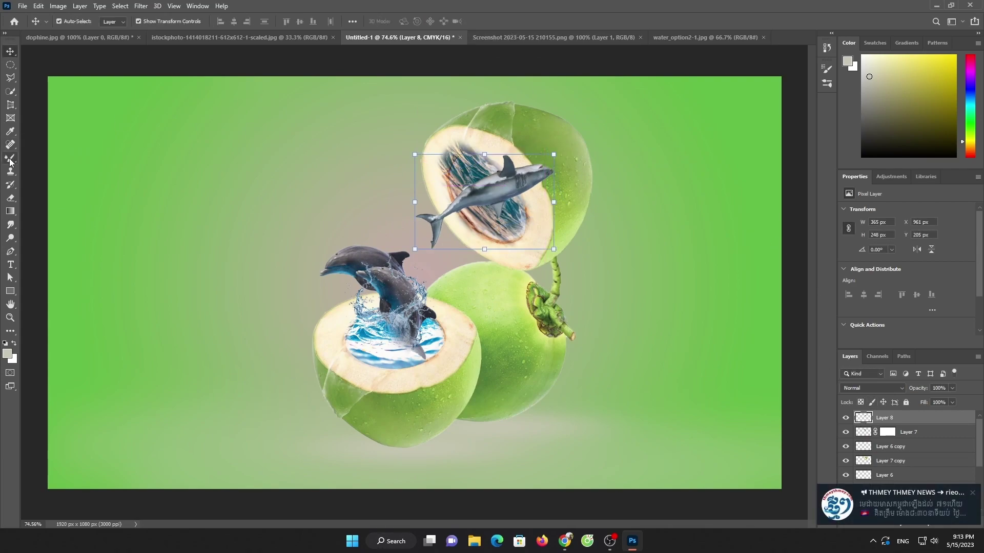
key(e)
drag(501, 168, 555, 194)
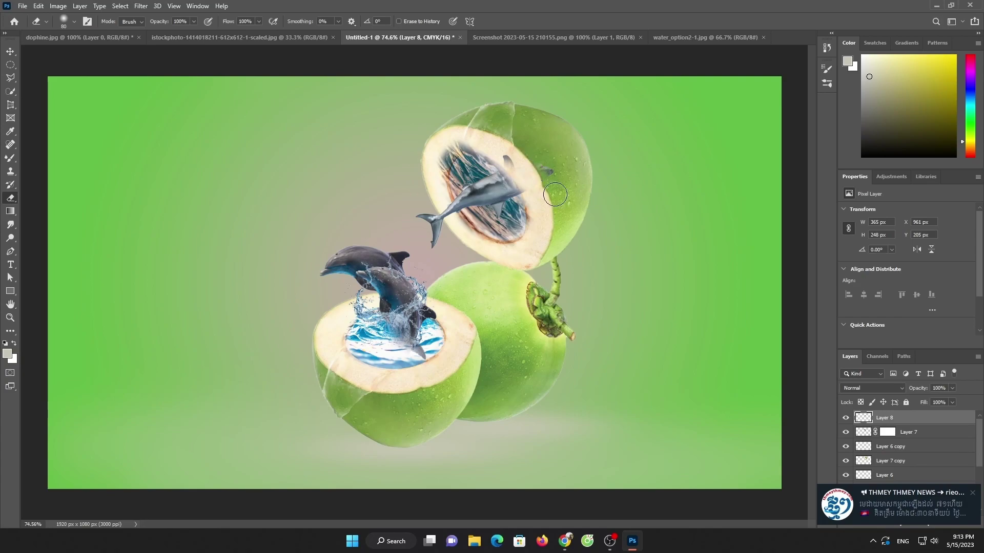
drag(492, 156, 506, 178)
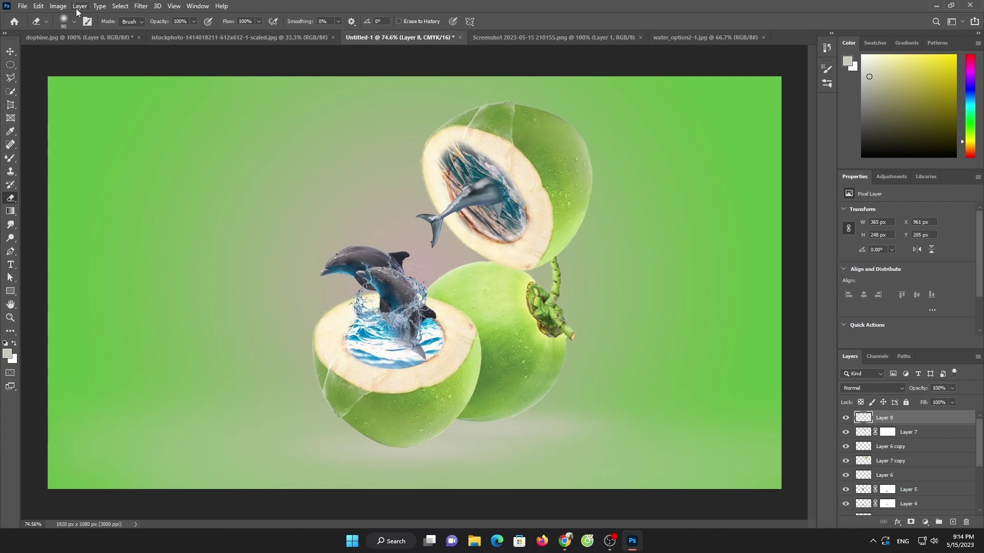
Close the water_option2 and shark Screenshot source documents
click(23, 6)
click(615, 37)
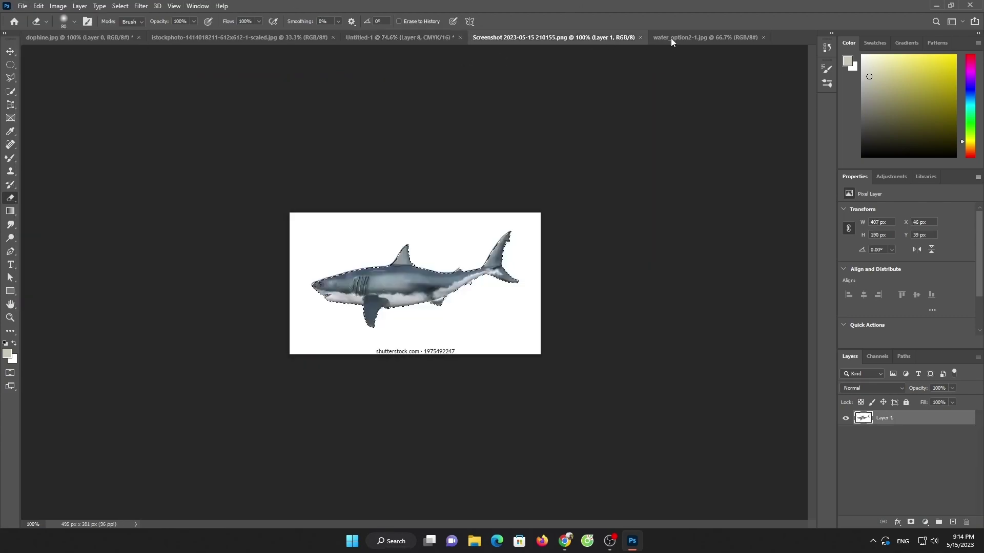
click(671, 38)
click(763, 37)
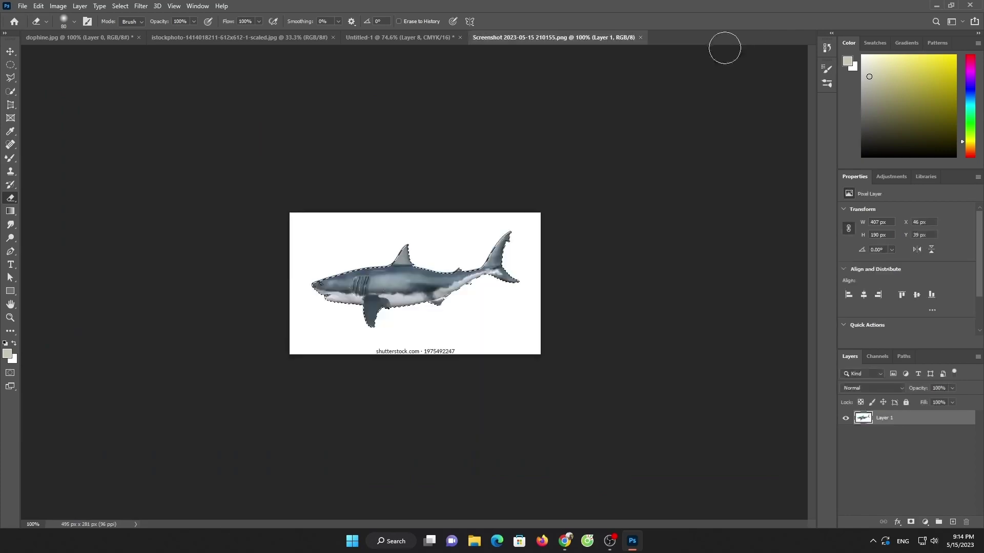
click(640, 37)
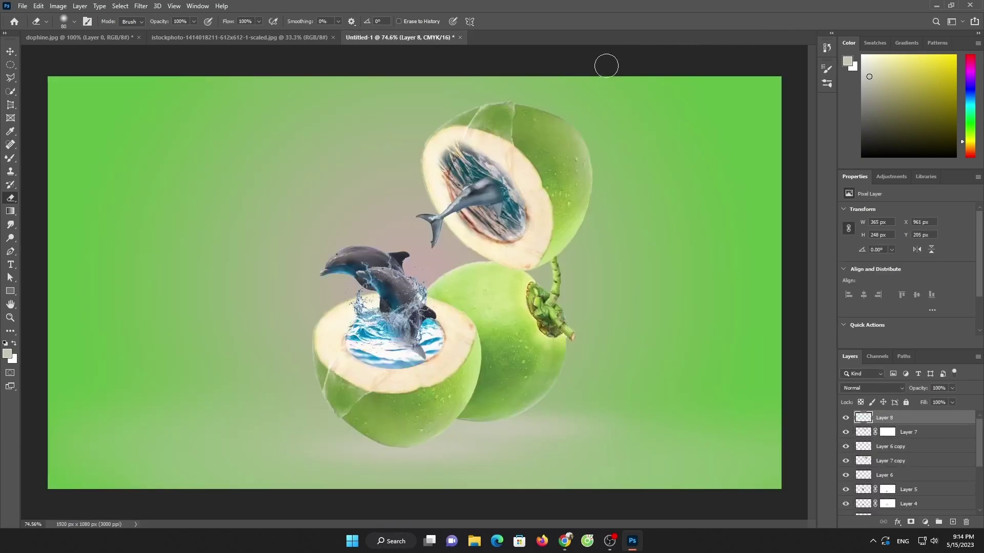
Open the pngwing.com.png water splash image
click(23, 6)
click(27, 27)
scroll(509, 209, down, 5)
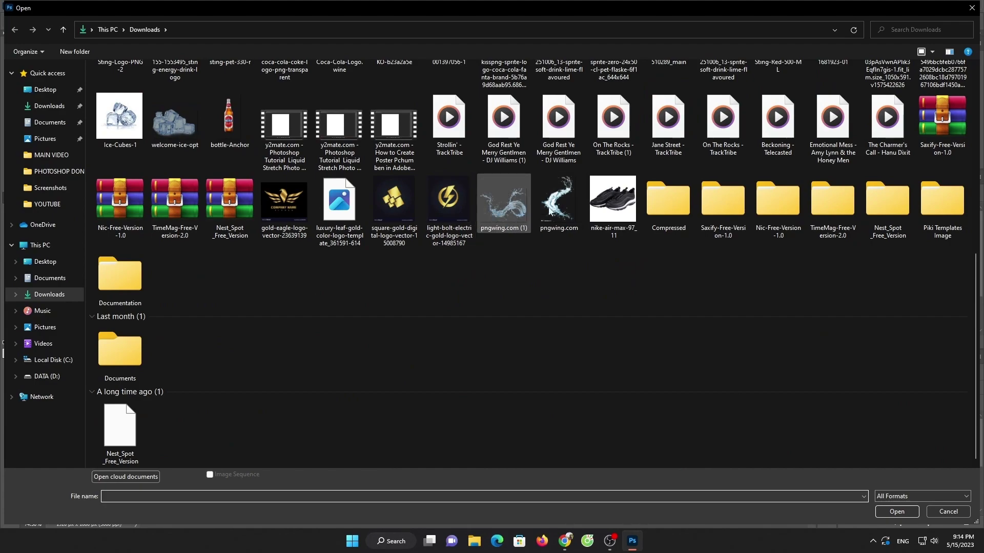
double_click(549, 210)
Drag the splash into Untitled-1 as Layer 9, accept the bit-depth warning, and shrink it to 136×190 px beside the shark
click(11, 52)
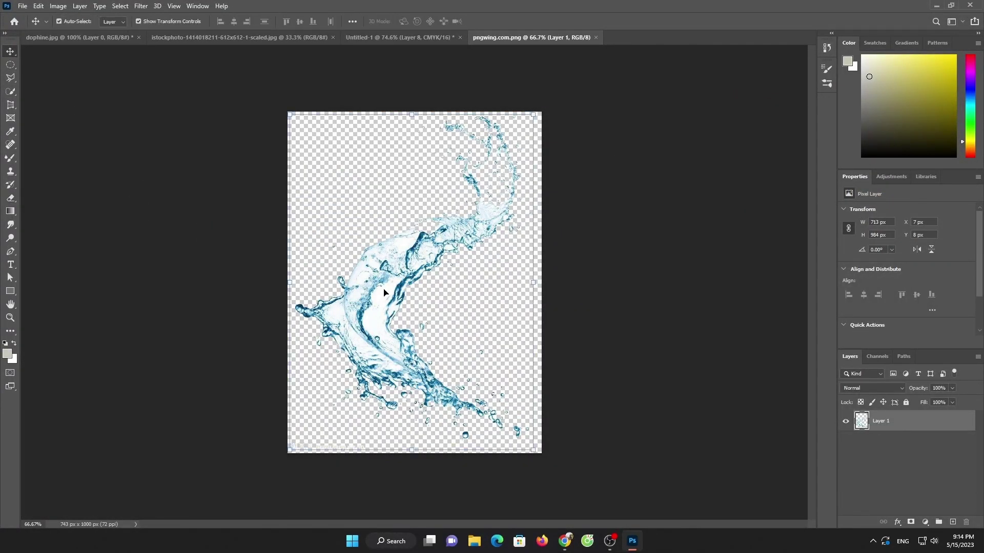
drag(384, 286, 492, 182)
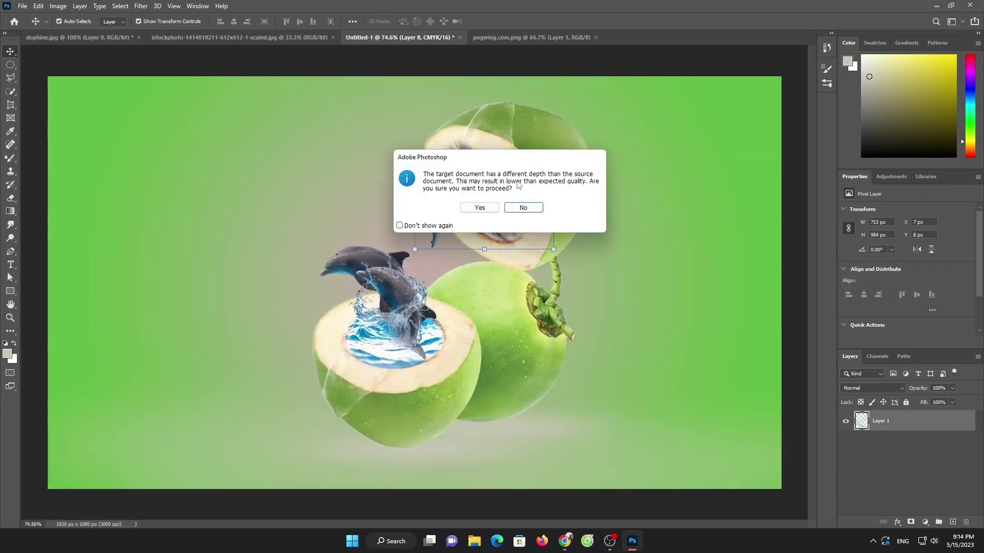
click(543, 265)
key(ctrl+t)
mouse_move(615, 175)
mouse_down()
mouse_move(382, 175)
mouse_move(507, 191)
mouse_move(462, 178)
mouse_move(495, 195)
mouse_up()
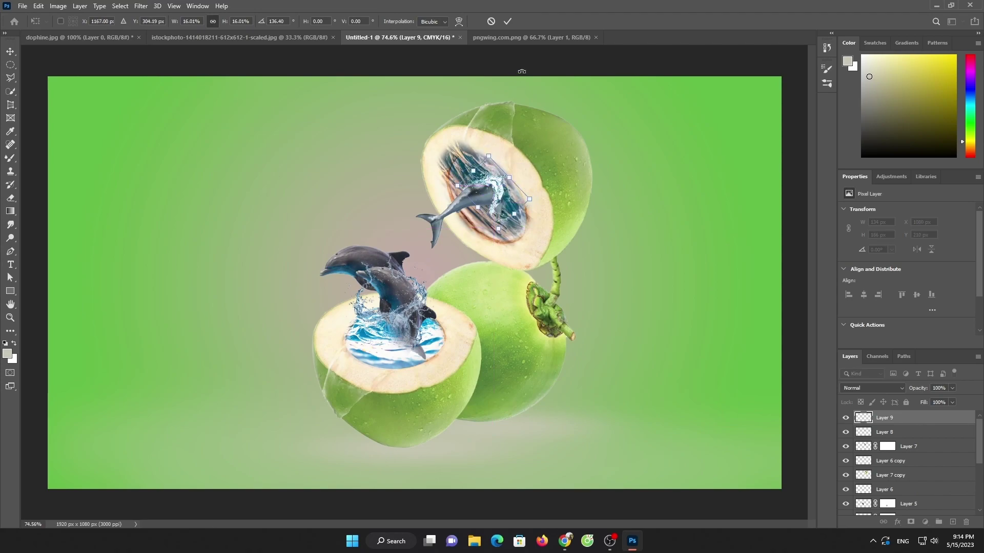
click(512, 24)
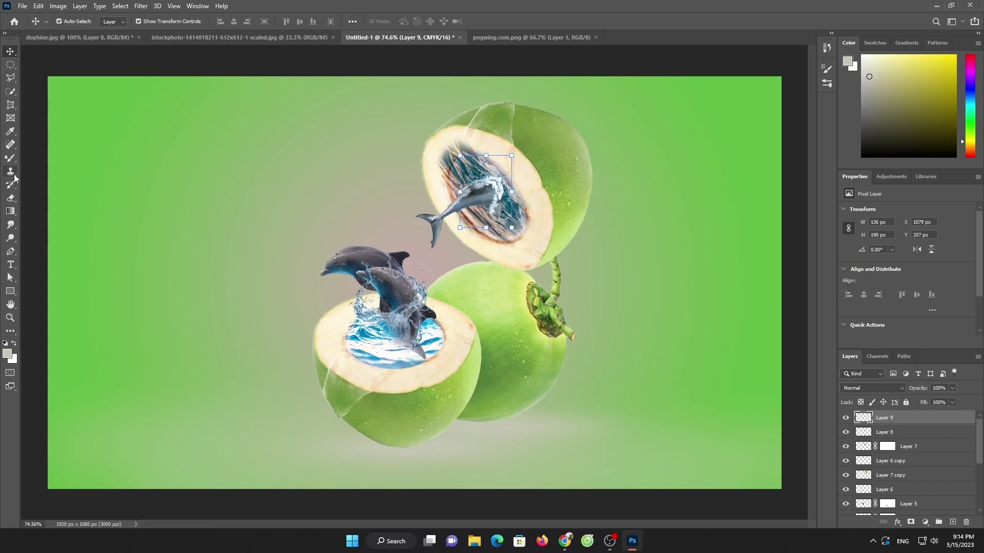
Erase stray Layer 9 splash pixels around the shark so it blends into the coconut's water
click(11, 197)
scroll(395, 229, up, 4)
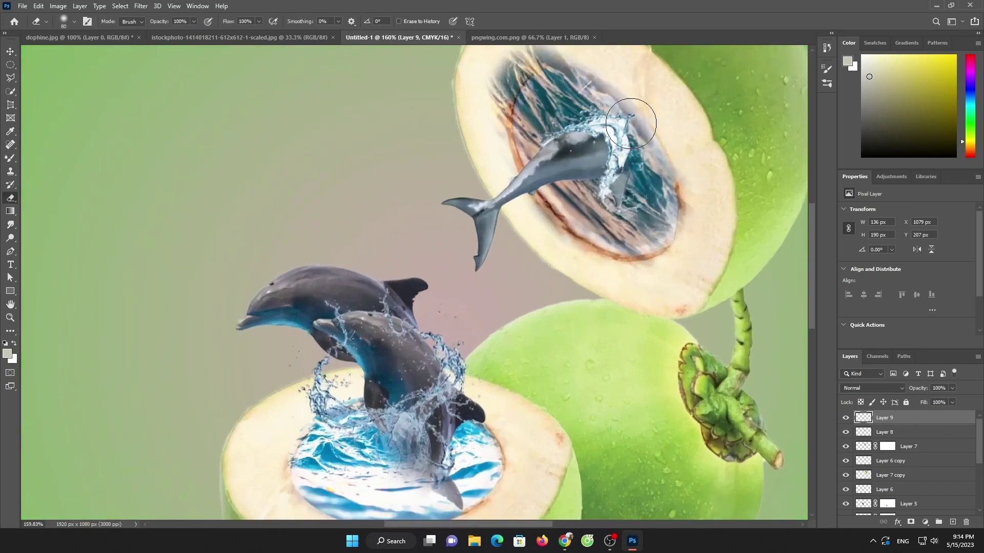
mouse_move(639, 111)
mouse_down()
mouse_move(609, 95)
mouse_move(652, 136)
mouse_move(638, 104)
mouse_up()
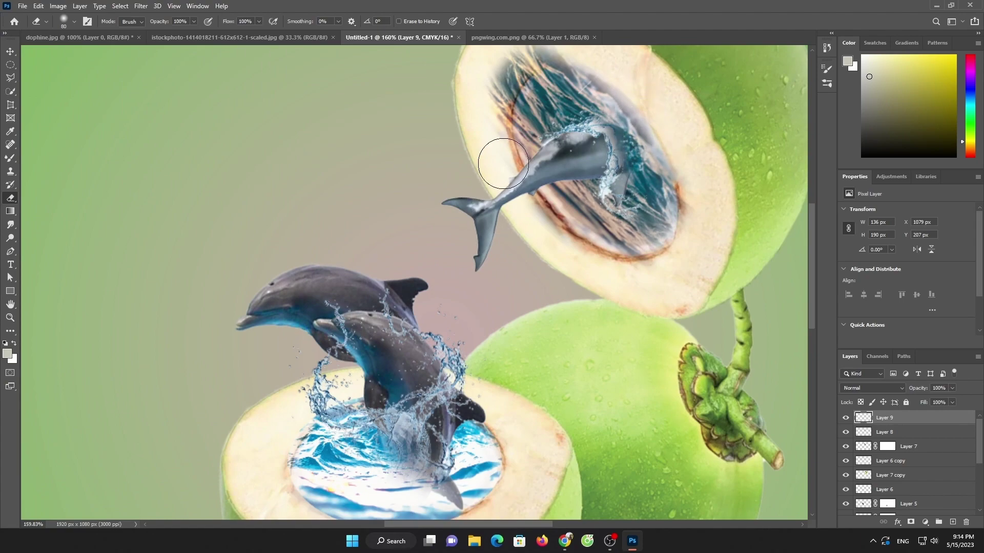
scroll(503, 164, down, 5)
scroll(510, 169, up, 1)
scroll(488, 192, down, 3)
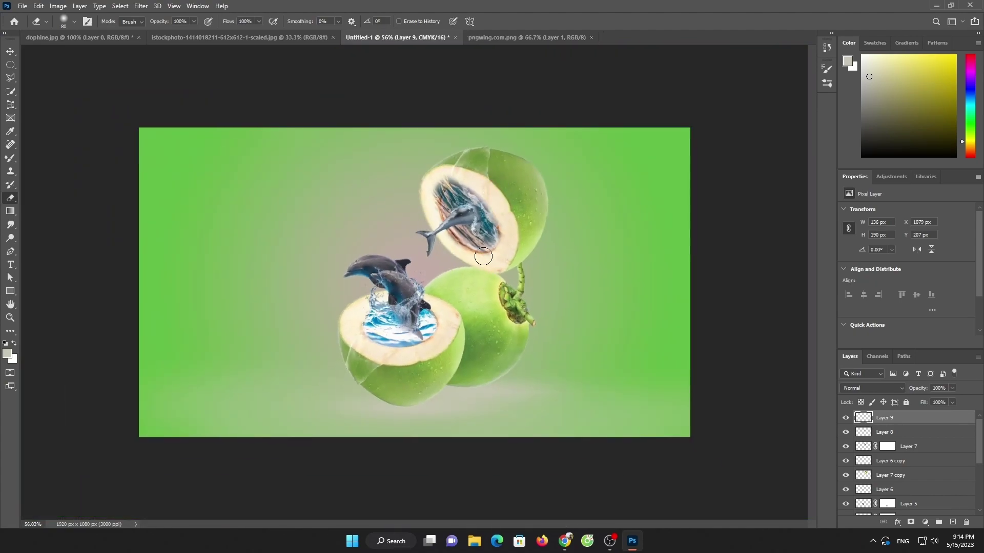